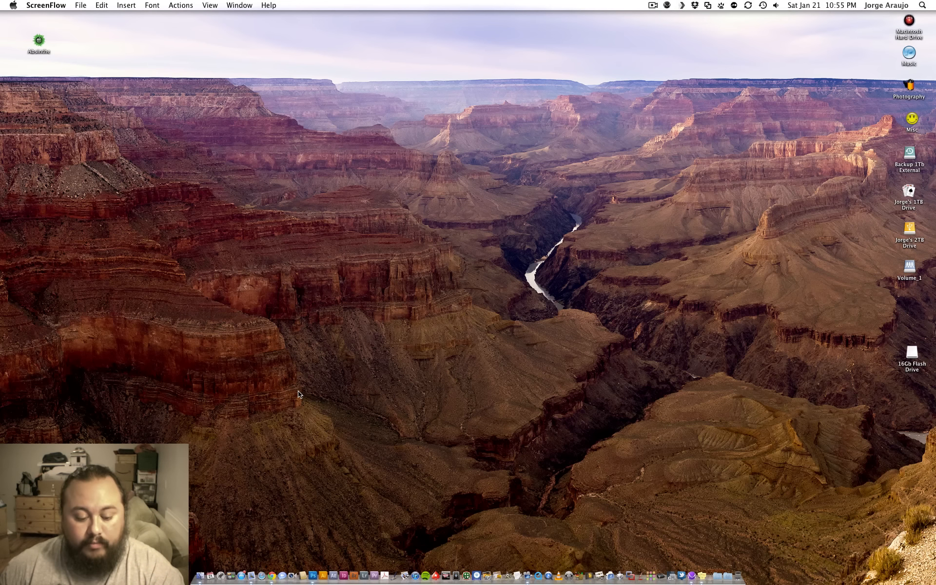
- Switch to Photoshop and delete the Curves 1 adjustment layer above the Original Image group
click(314, 573)
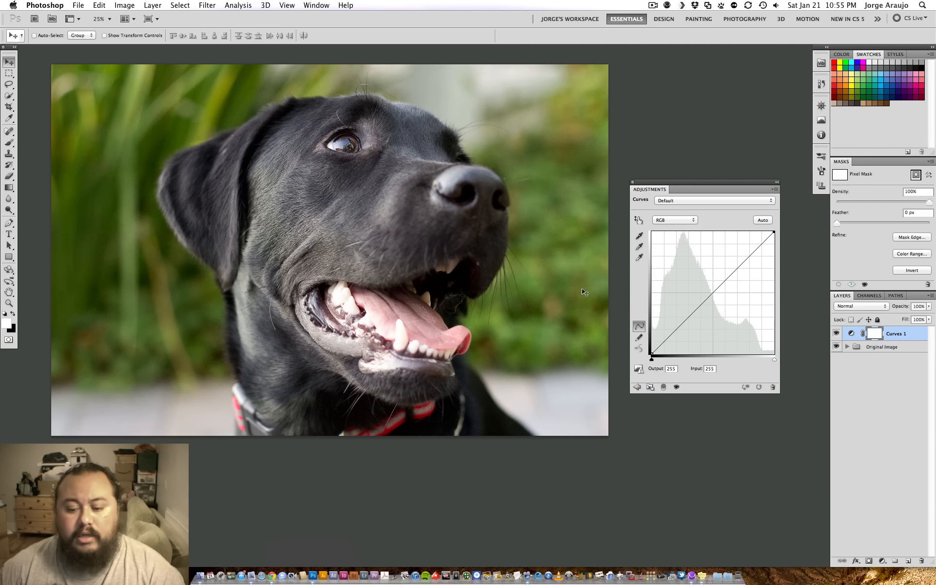
drag(896, 335, 923, 558)
key(super+z)
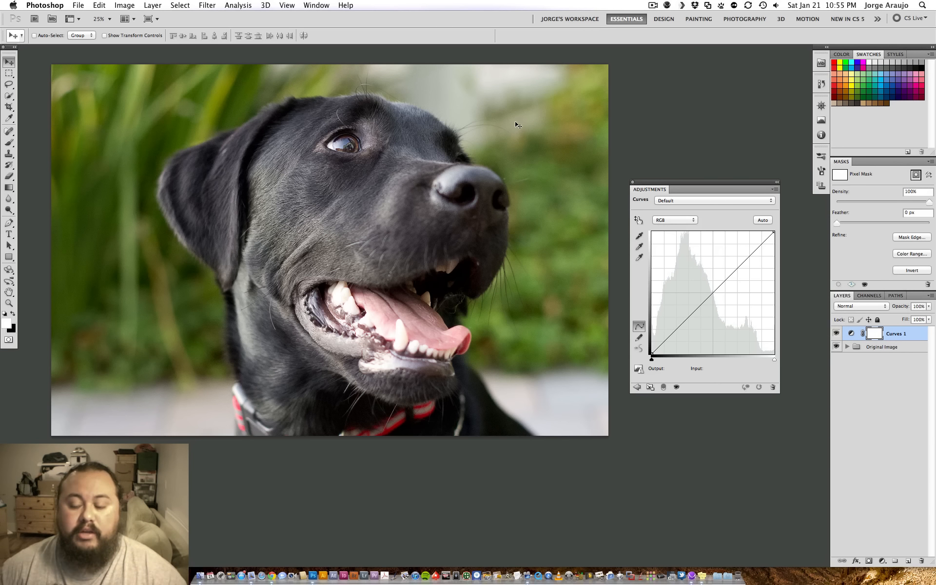
drag(894, 335, 922, 561)
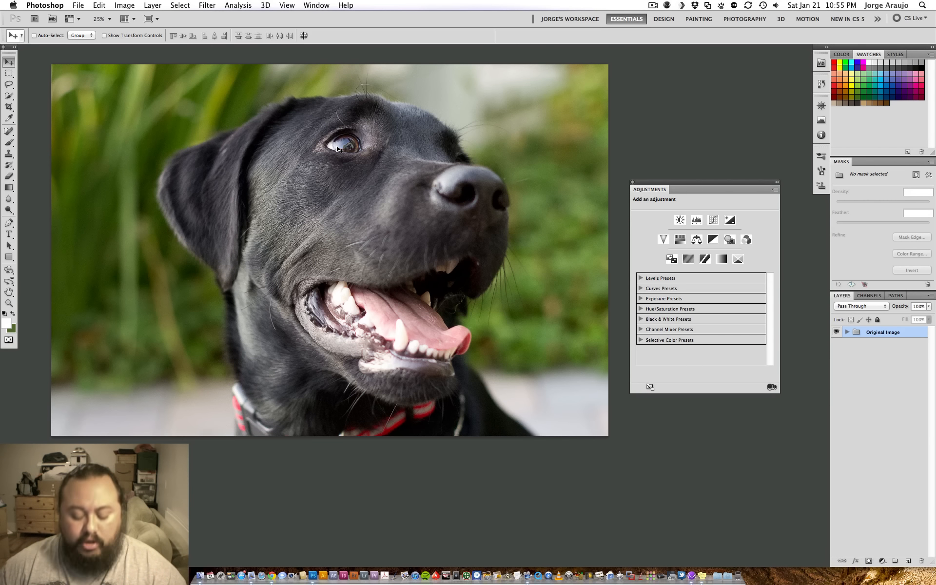
key(super+m)
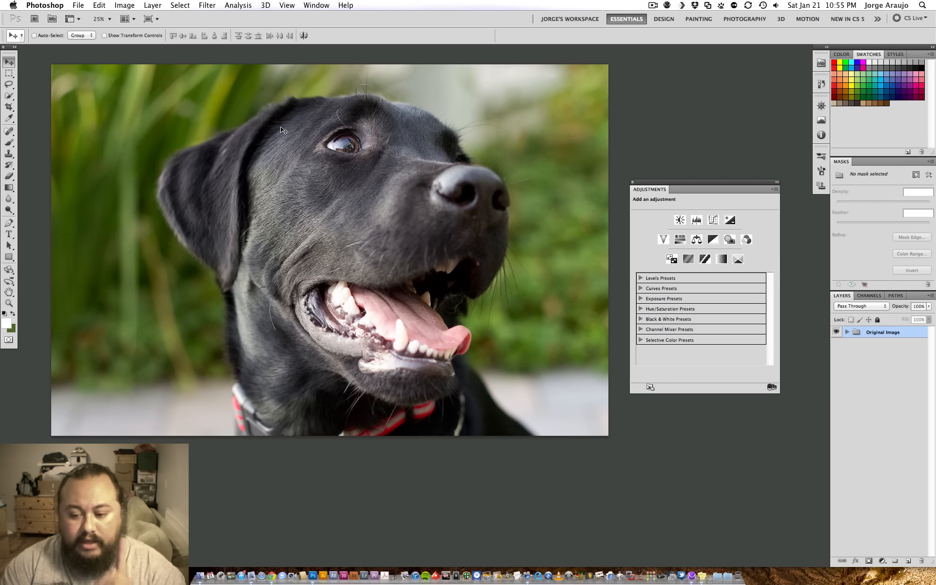
click(210, 5)
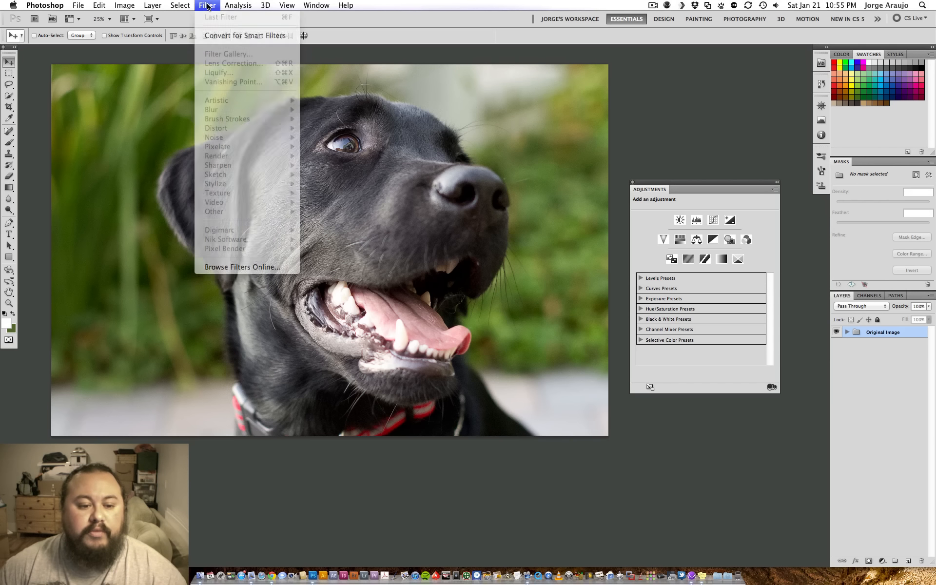
click(206, 4)
click(216, 6)
mouse_move(129, 4)
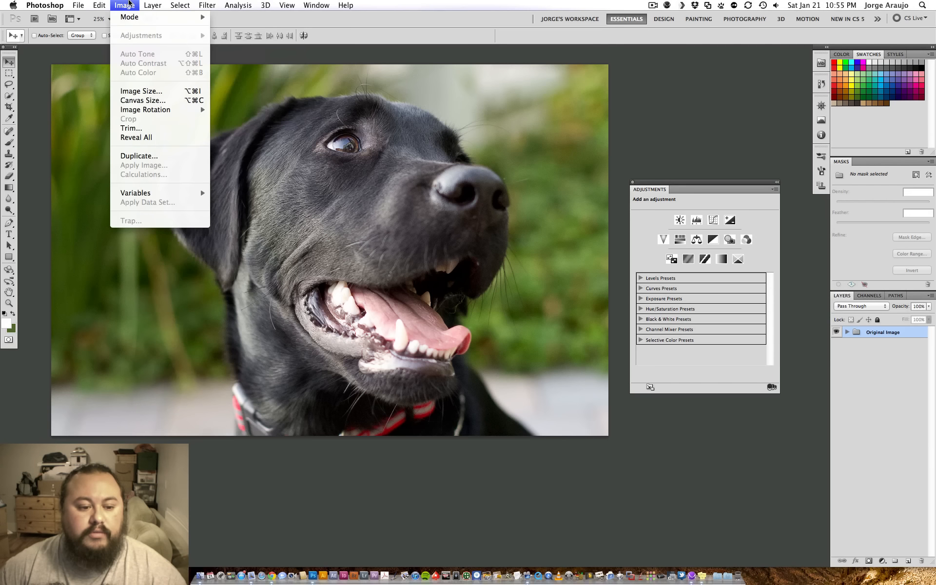
mouse_move(175, 4)
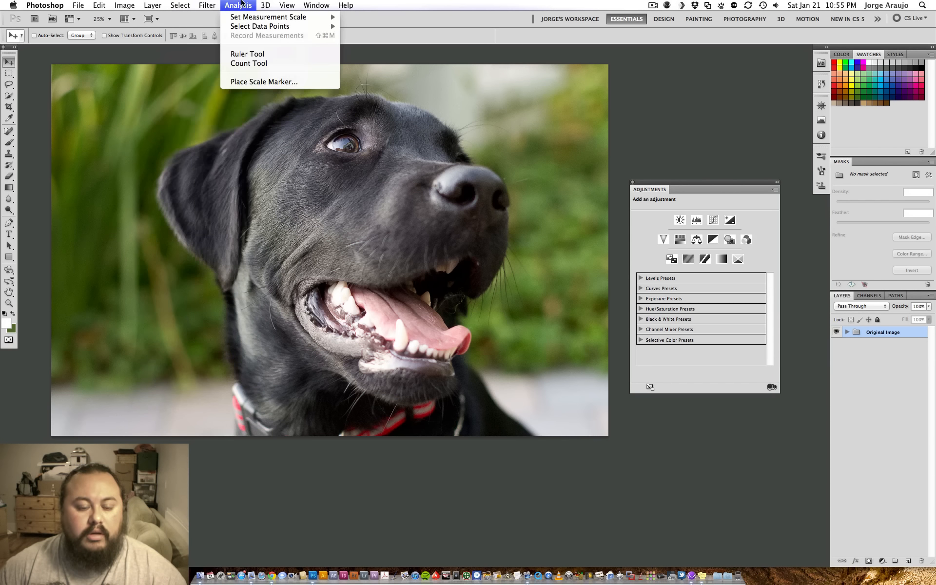
mouse_move(271, 4)
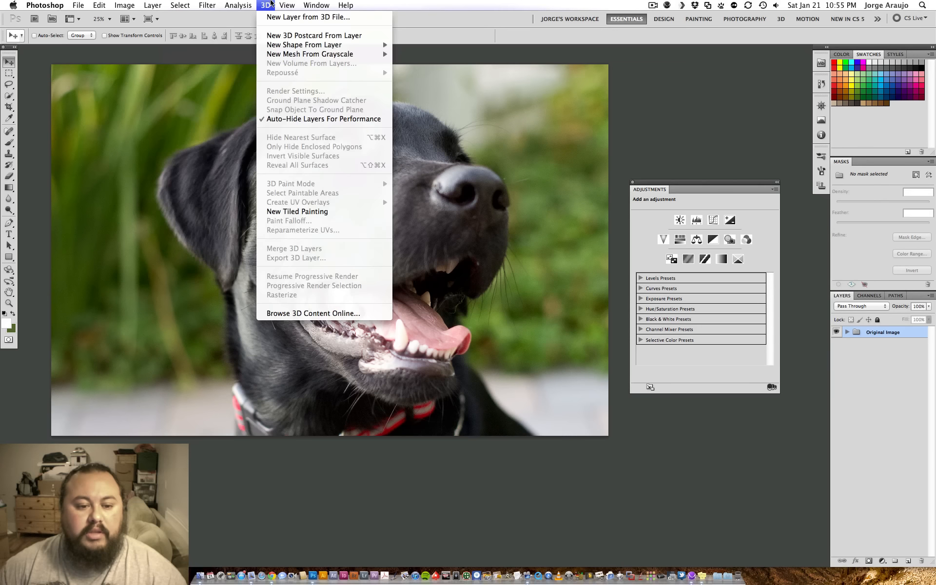
click(660, 216)
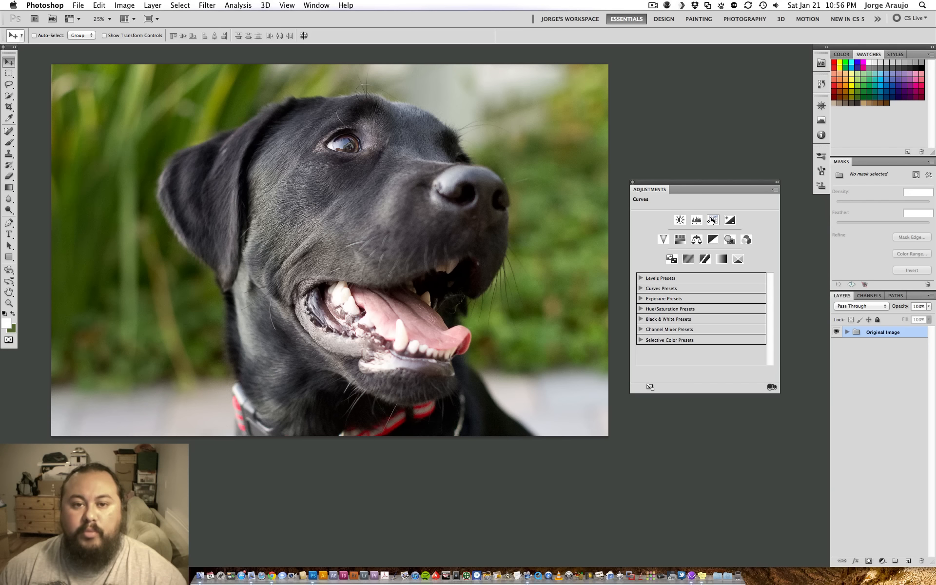
- Add a Curves adjustment layer above the Original Image group and check both by toggling their visibility
click(884, 561)
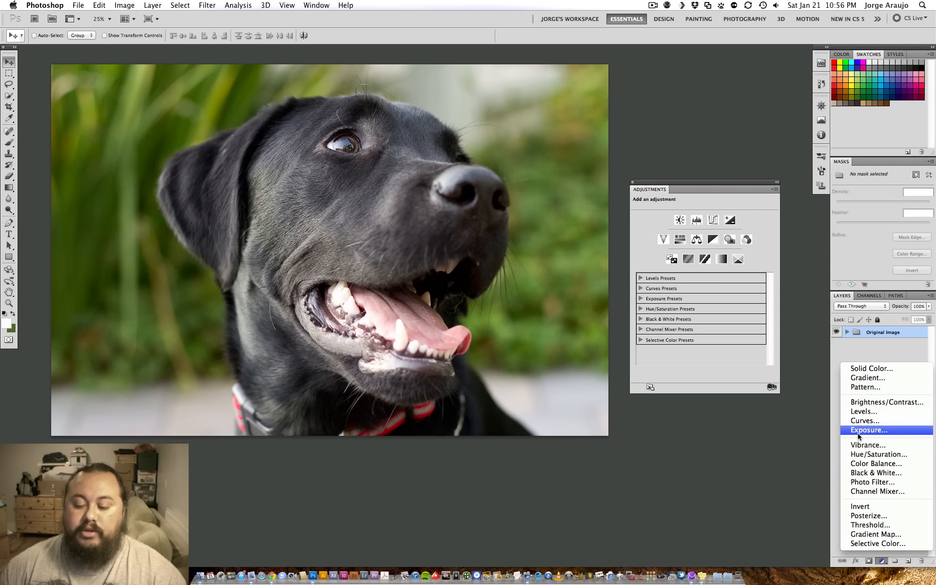
click(864, 421)
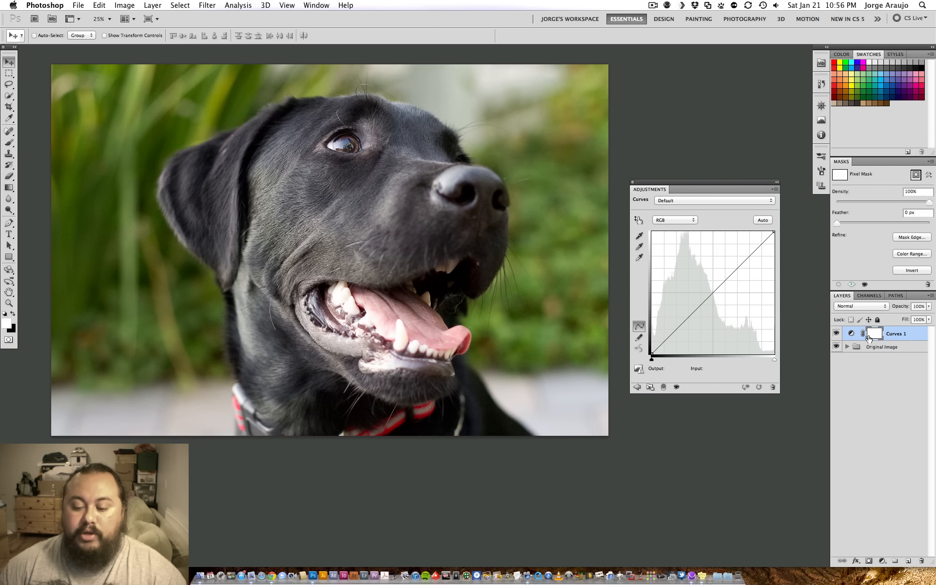
click(837, 347)
click(836, 346)
click(838, 334)
click(838, 335)
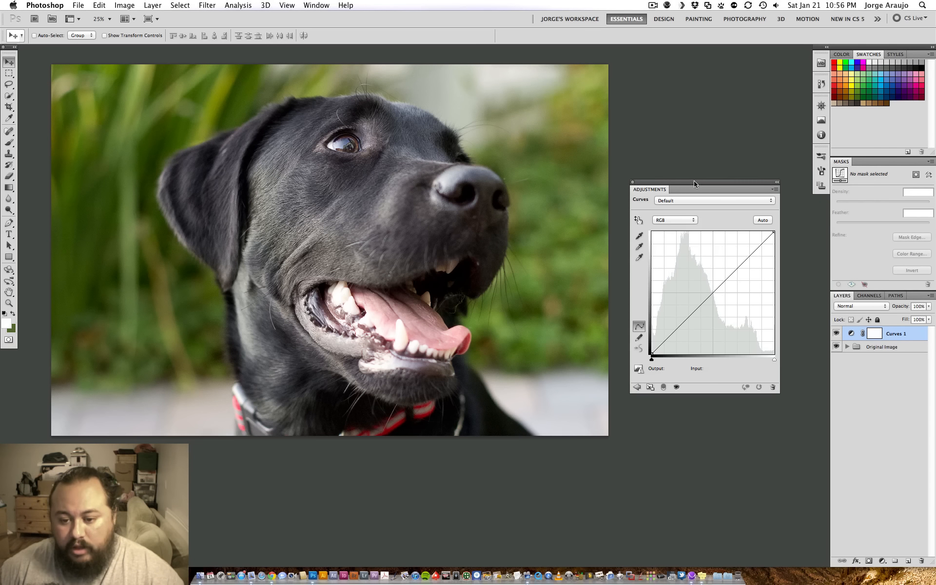
drag(694, 183, 713, 173)
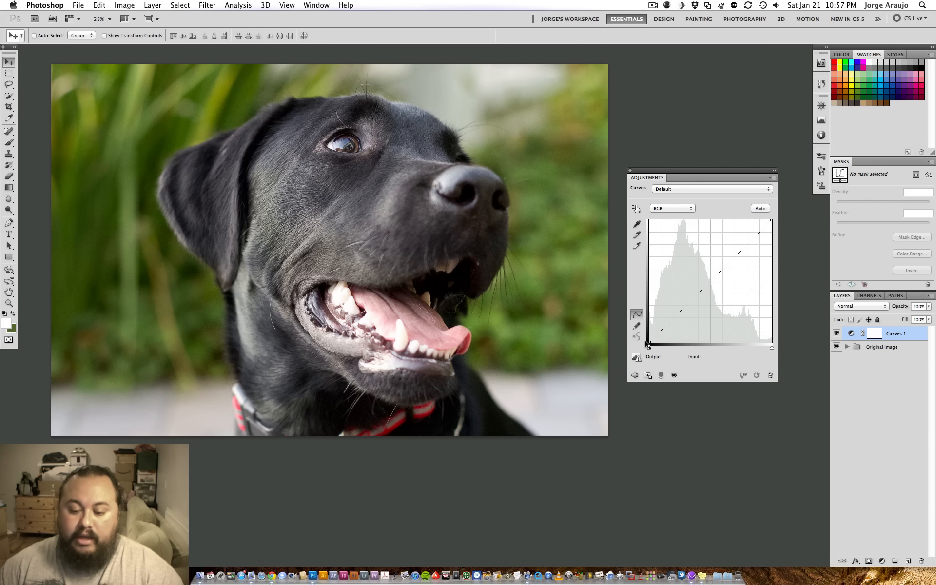
- Try brightening the photo by raising the RGB curve's midpoint to about output 154 at input 129, and remove the point
click(711, 281)
drag(710, 281, 711, 281)
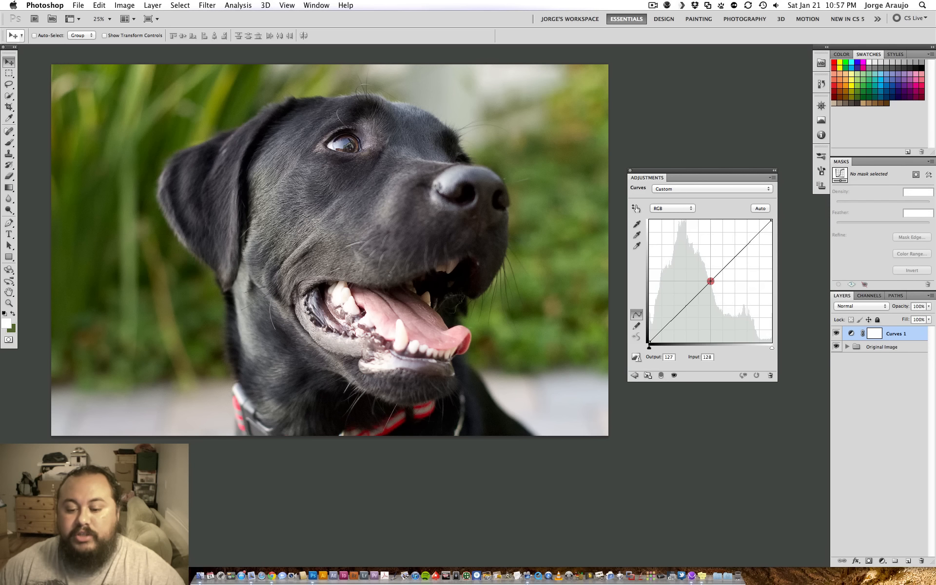
mouse_move(710, 281)
mouse_down()
mouse_move(708, 349)
mouse_move(711, 268)
mouse_up()
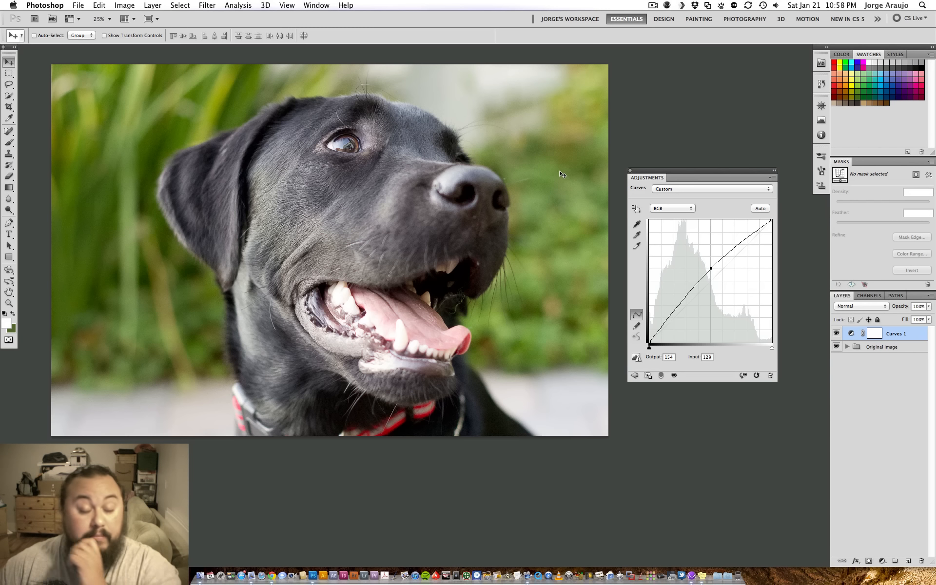
drag(711, 269, 798, 205)
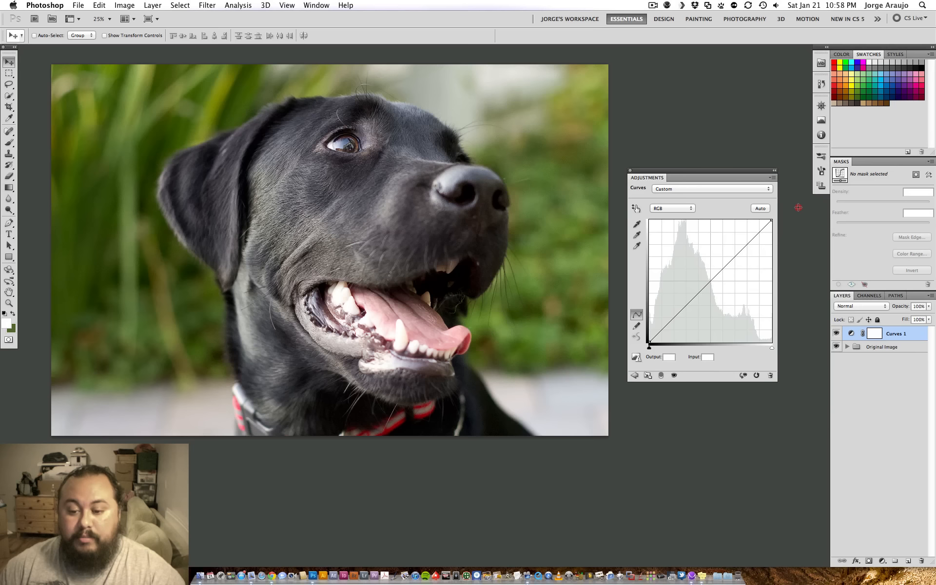
- Switch the curve to the Red channel, try a point on it, and remove the point
click(678, 209)
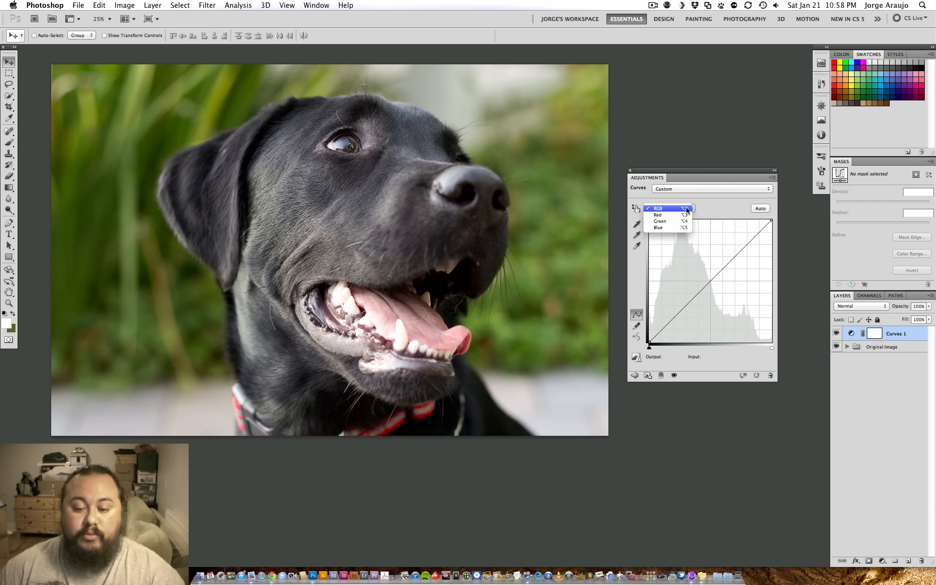
click(667, 209)
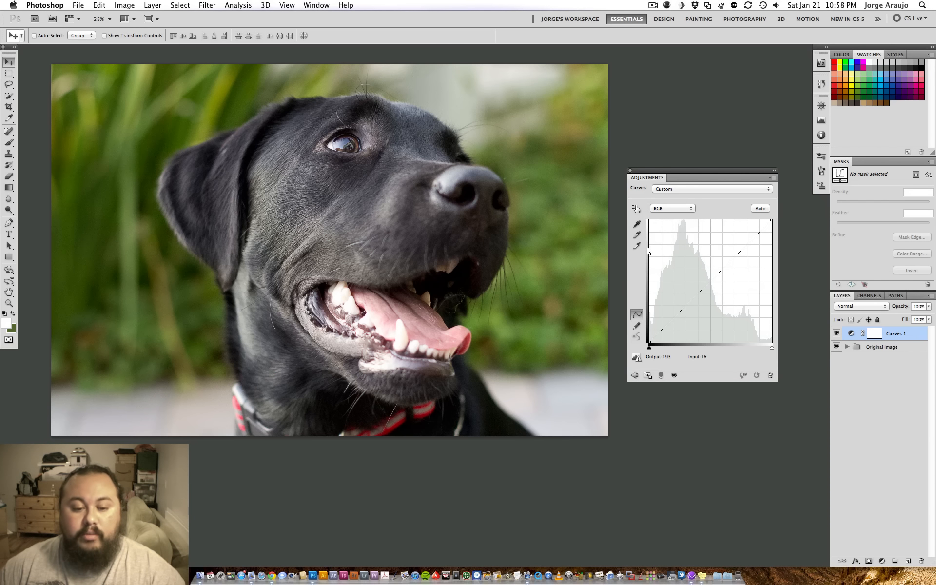
click(674, 208)
click(669, 217)
drag(699, 277, 791, 211)
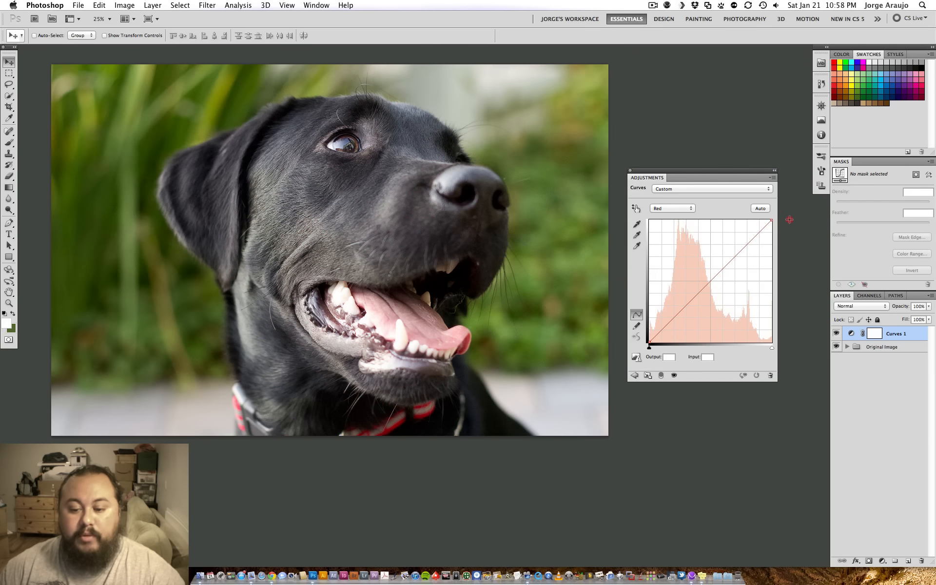
- Try a point on the Green channel's curve, remove it, and return to the composite RGB curve
click(679, 208)
click(673, 215)
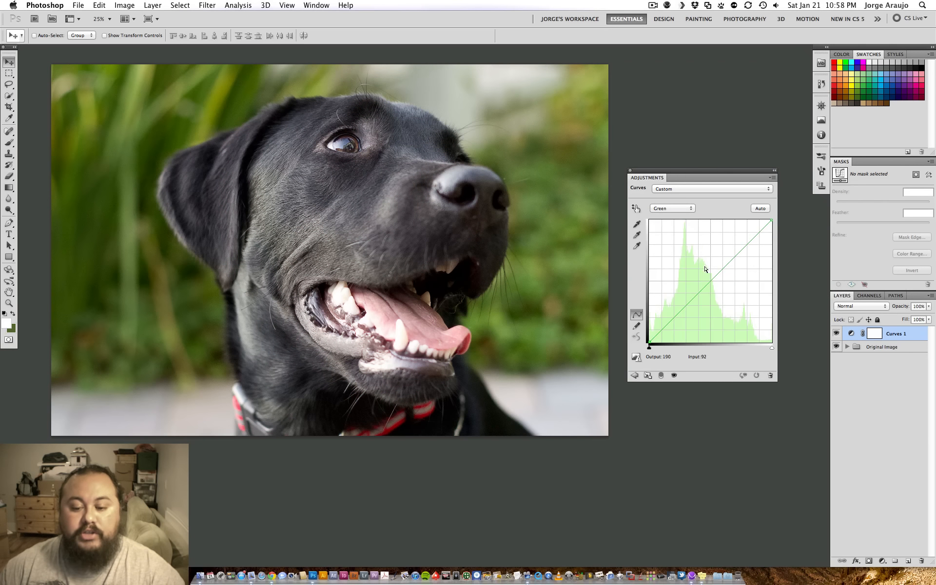
drag(706, 270, 791, 213)
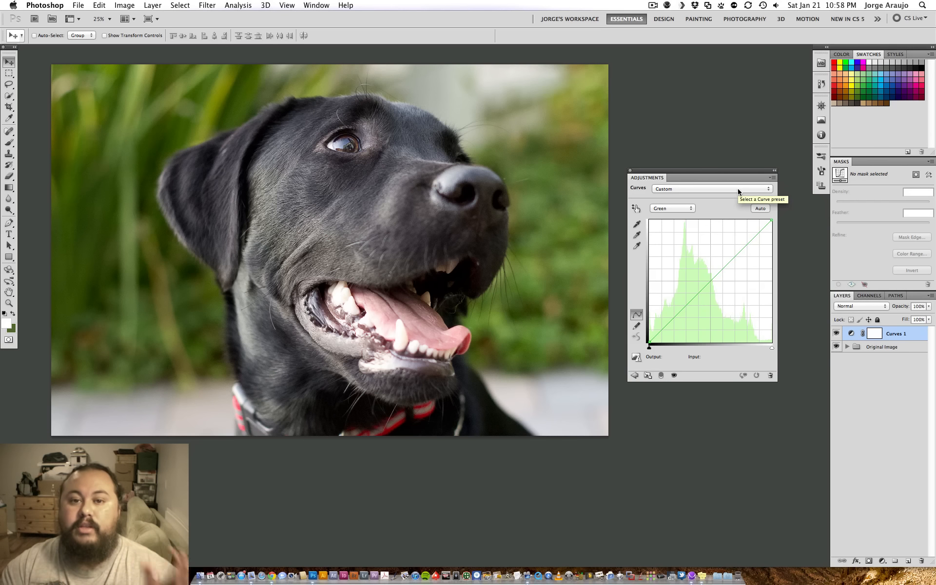
click(666, 208)
click(677, 196)
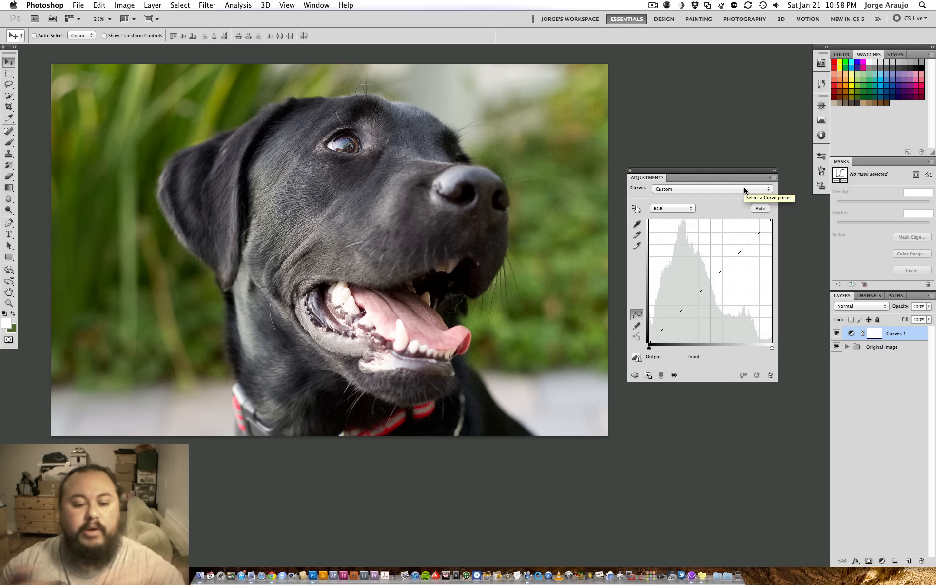
- Add a midpoint to the RGB curve and raise it to about output 153 at input 128
click(710, 281)
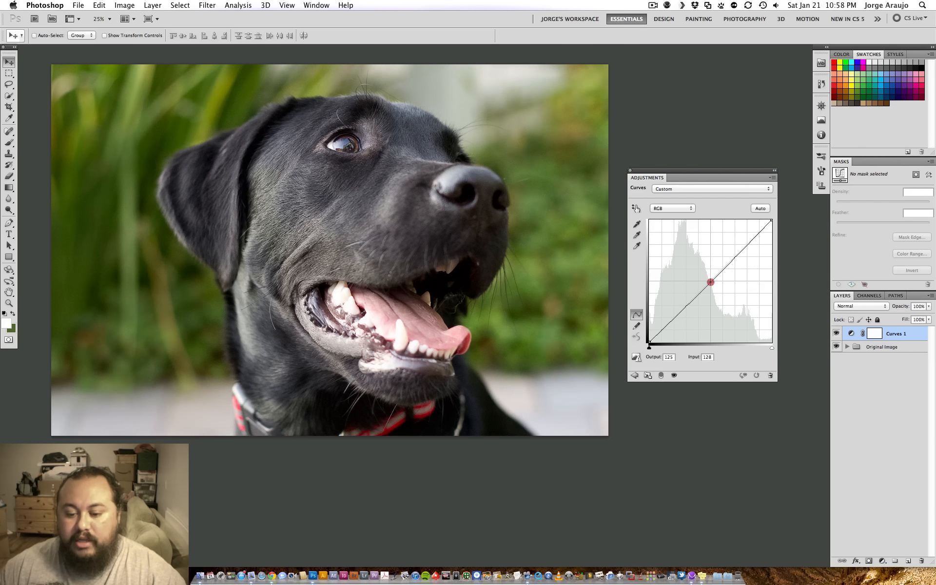
drag(711, 281, 706, 275)
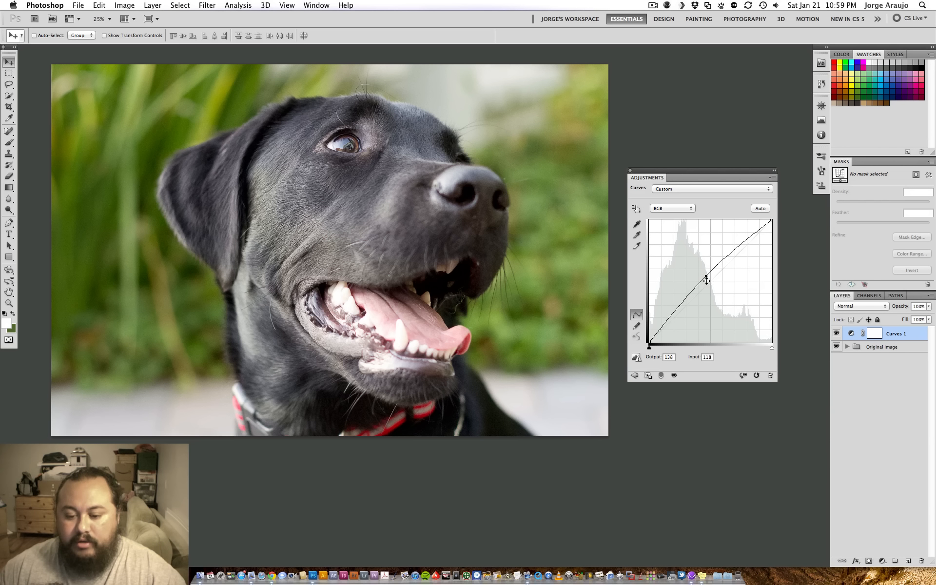
drag(706, 276, 713, 268)
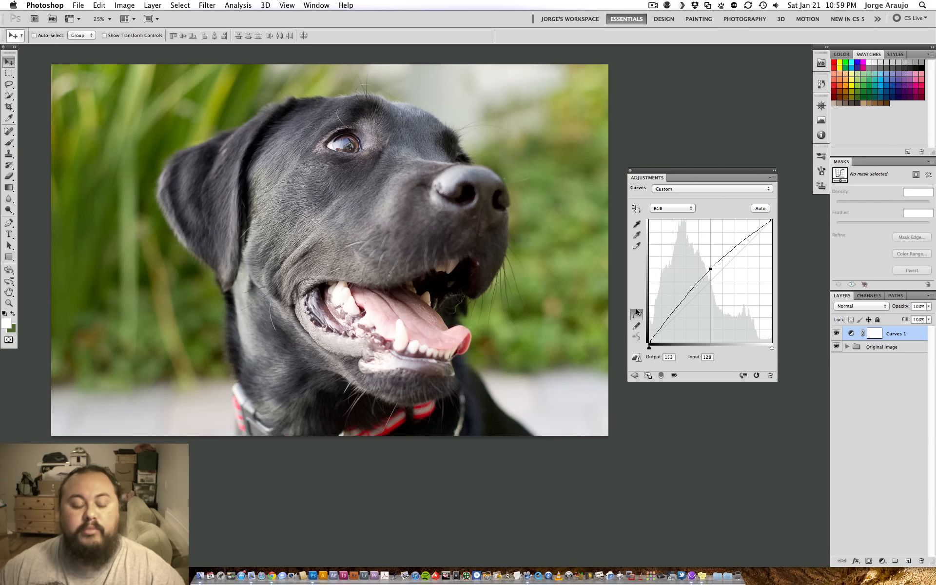
- Toggle the Curves 1 layer to compare before and after, and remove the midpoint from the RGB curve
click(836, 334)
click(836, 334)
click(837, 334)
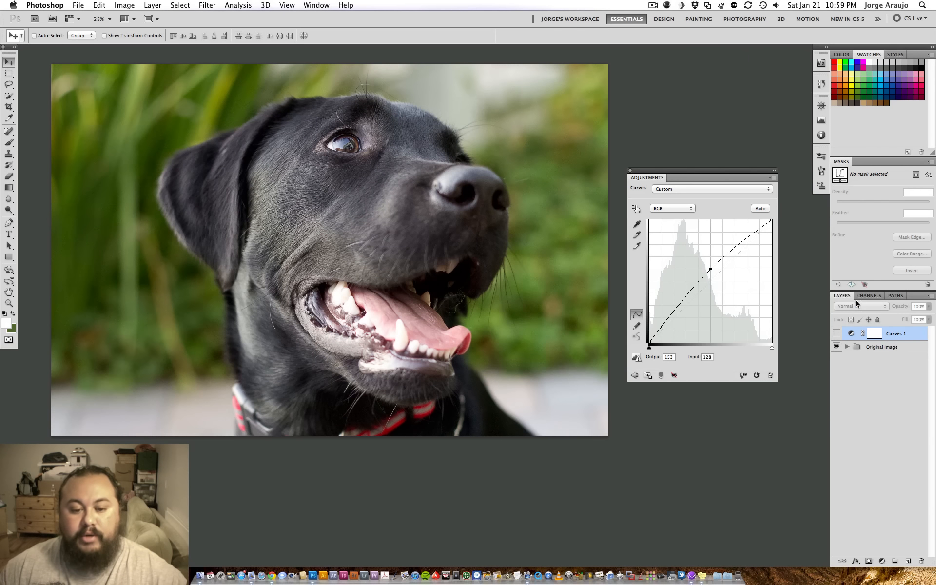
click(836, 333)
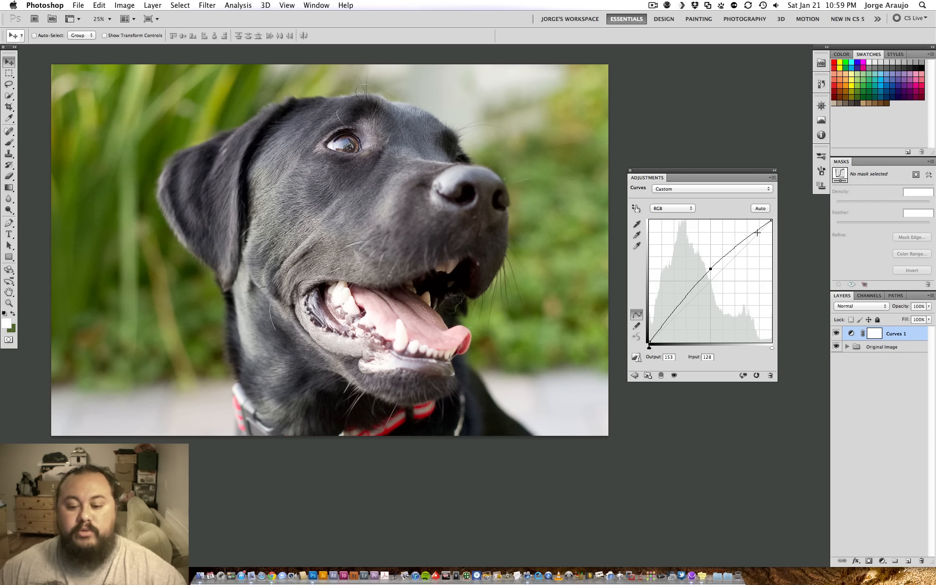
drag(715, 269, 812, 194)
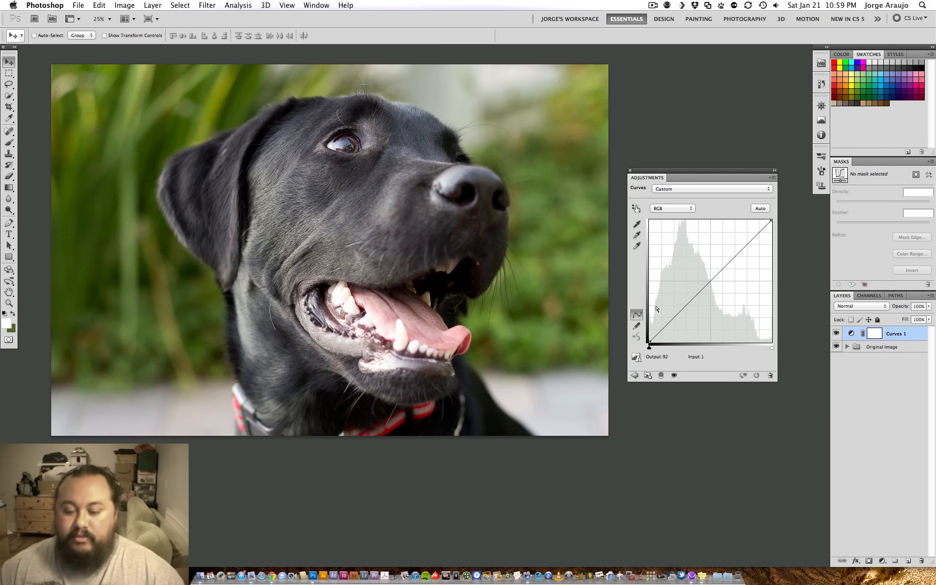
- Shape a gentle S-curve with a lowered shadow point and a highlight point at about output 215, input 202, and compare before and after
drag(674, 317, 675, 320)
drag(748, 245, 746, 239)
click(837, 333)
click(837, 333)
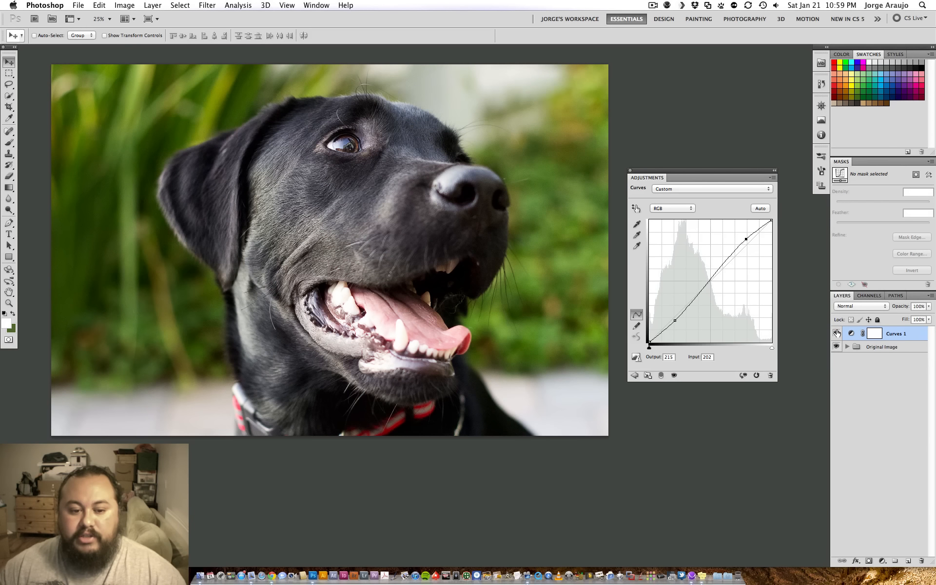
click(837, 333)
click(837, 333)
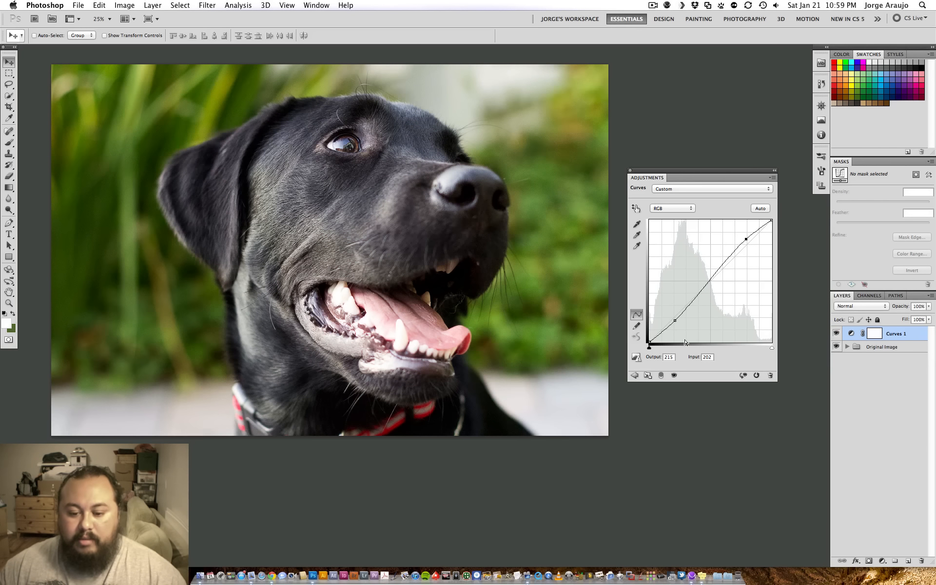
- Strengthen the S-curve with the shadow point at about output 41, input 55 and the highlight point at output 224, input 199; compare before and after
drag(675, 321, 676, 322)
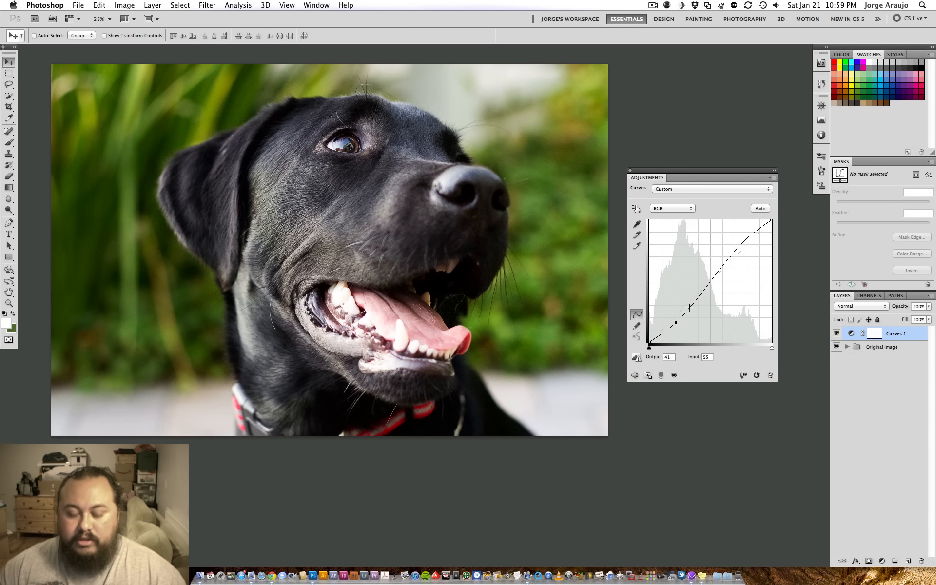
drag(746, 239, 745, 235)
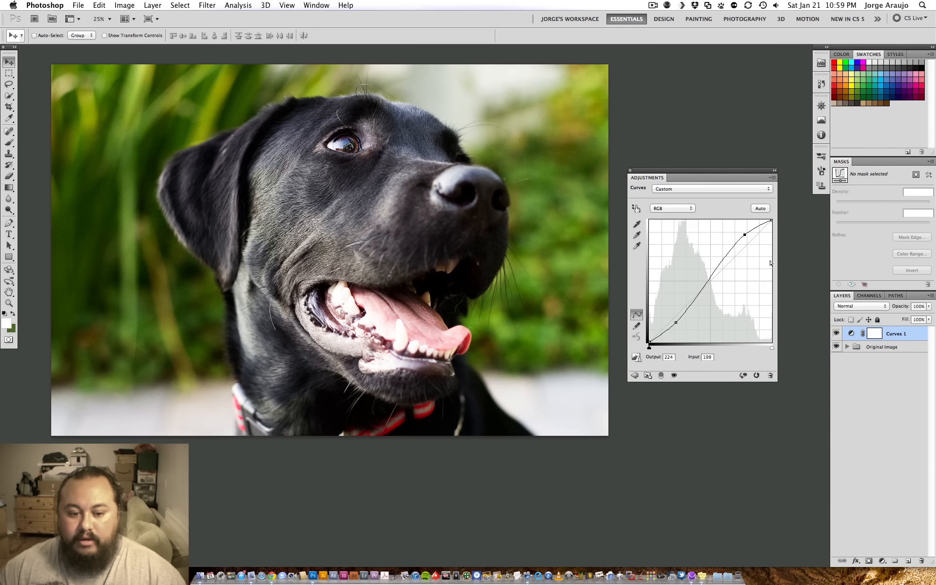
click(837, 333)
click(837, 333)
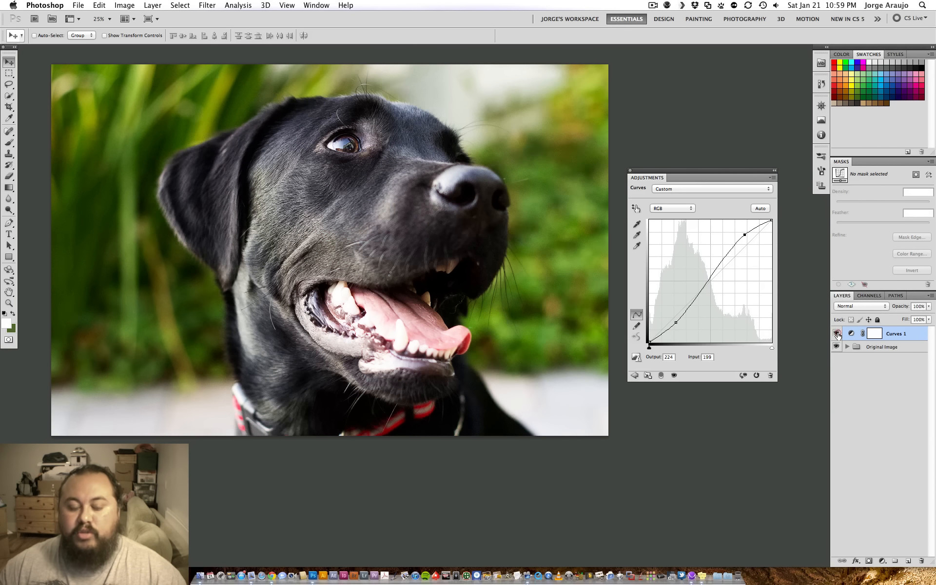
click(837, 333)
click(837, 333)
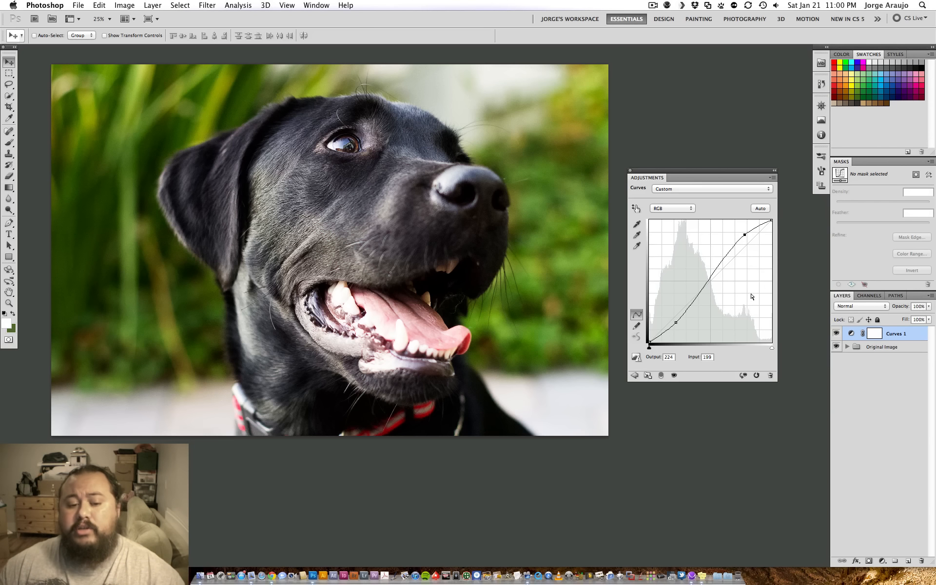
- Raise the S-curve's shadow point and move its highlight point to about output 229 at input 194
drag(676, 322, 674, 314)
drag(743, 236, 742, 233)
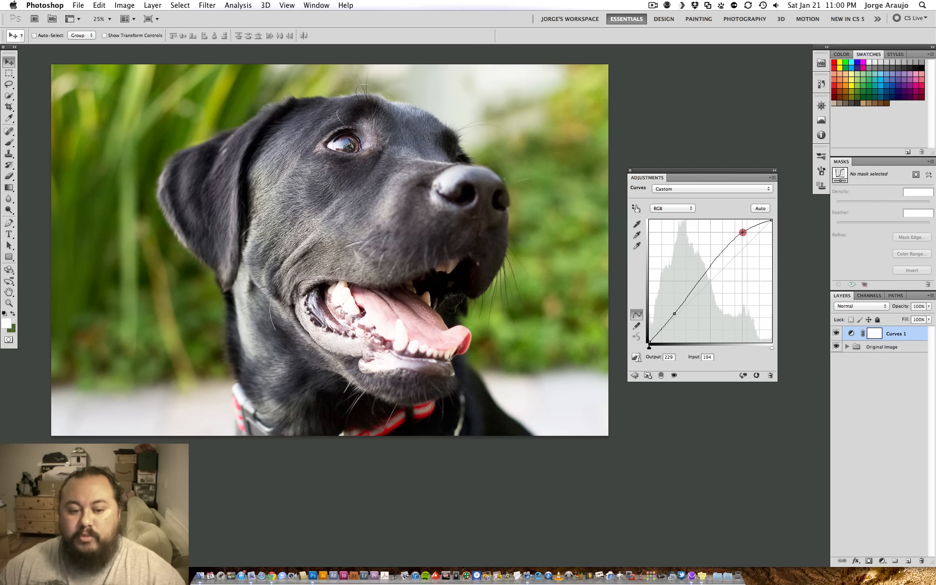
- Move the S-curve's shadow point to output 56, input 56, and compare the photo before and after the Curves 1 adjustment
click(675, 315)
drag(674, 314, 677, 317)
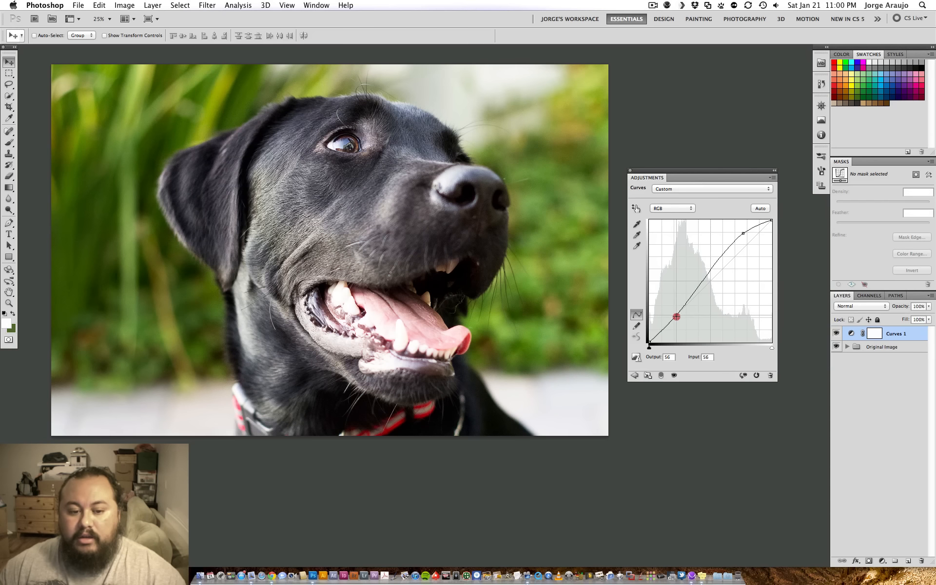
click(837, 333)
click(837, 333)
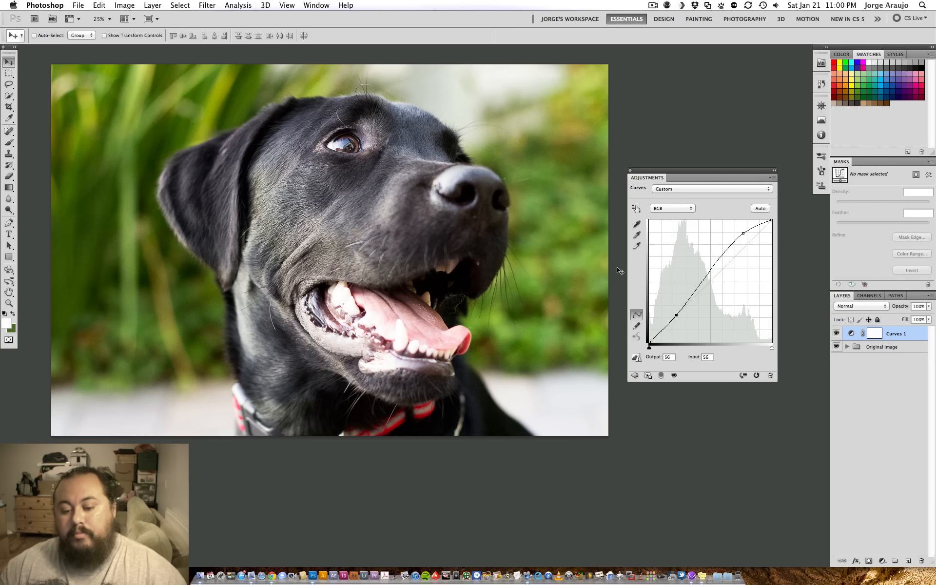
- Remove the highlight and shadow points from the RGB curve to restore a straight line
super+click(743, 233)
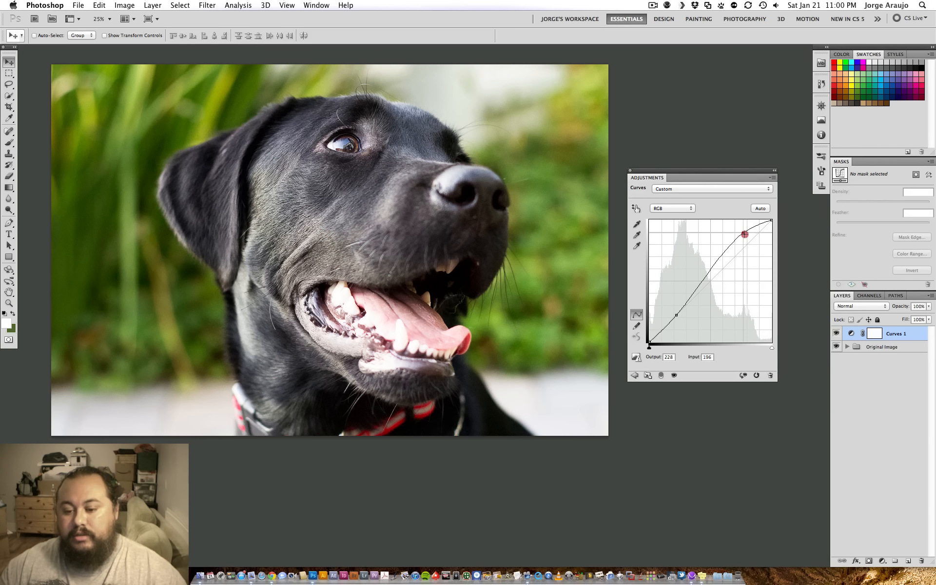
super+click(676, 315)
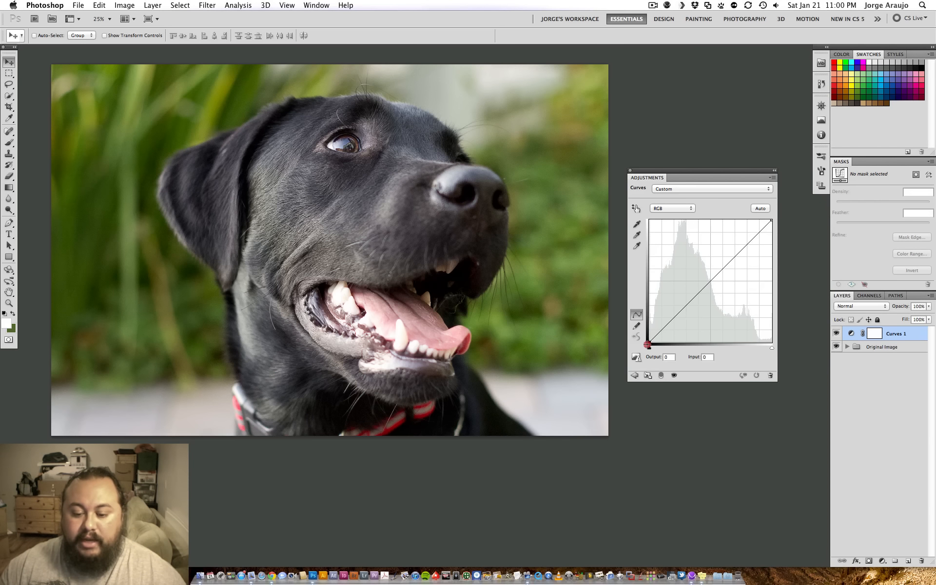
- Invert the photo by moving the RGB curve's black endpoint to output 255 and white endpoint to output 0, and restore both endpoints
drag(650, 344, 619, 207)
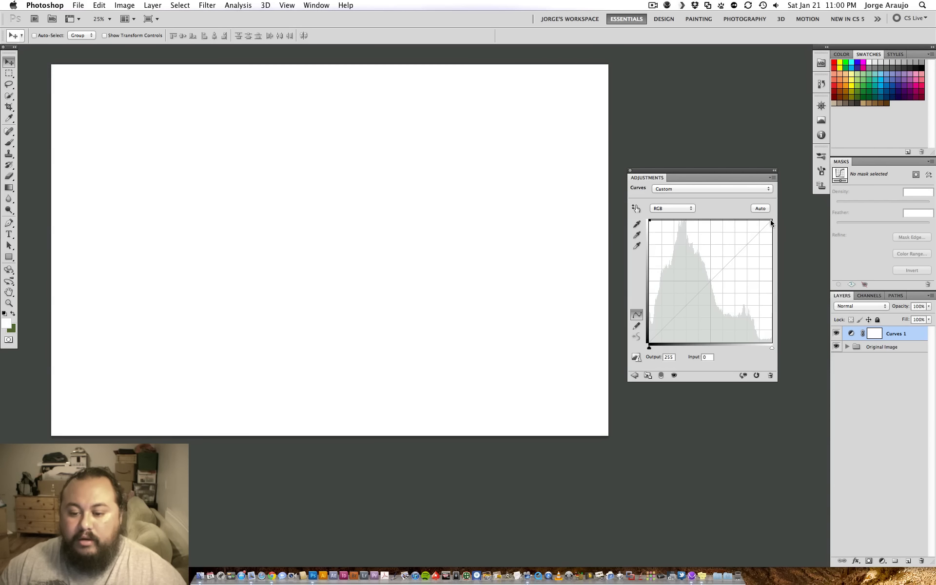
drag(772, 221, 760, 404)
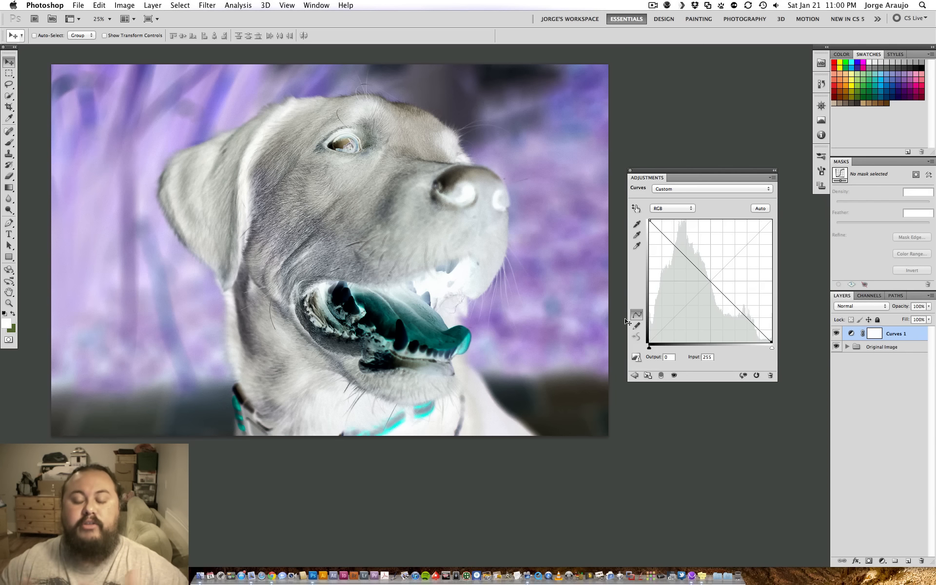
drag(771, 341, 765, 225)
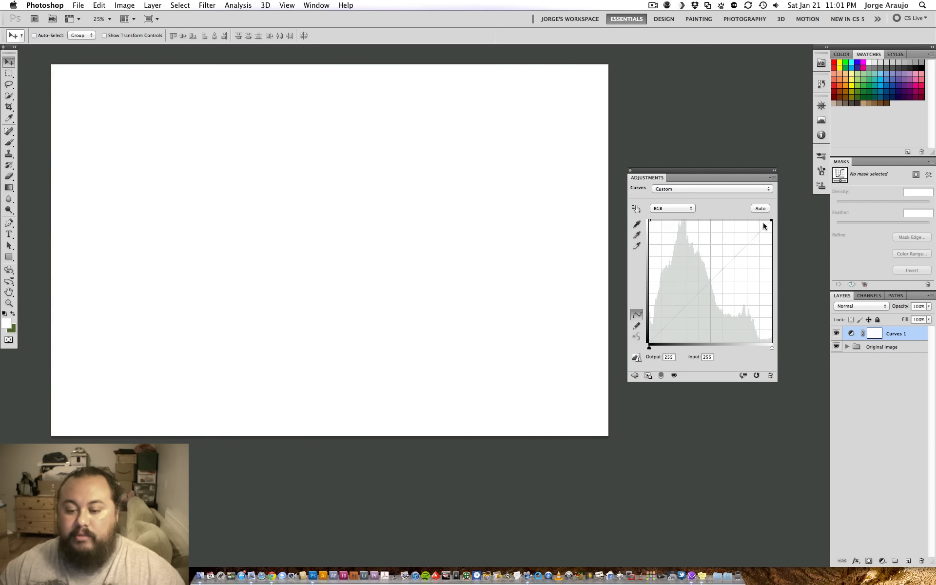
drag(650, 220, 606, 345)
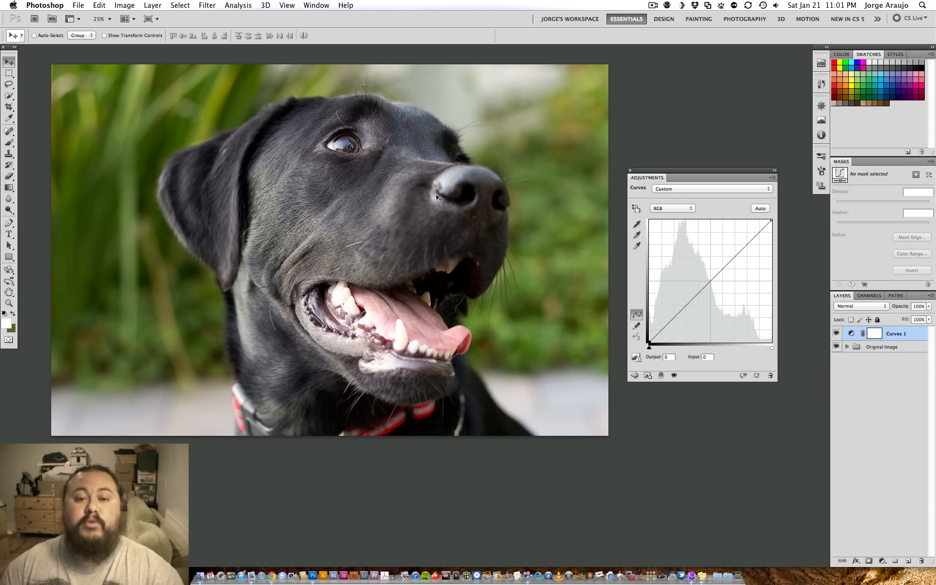
- Raise the Red channel curve's midpoint to output 152 at input 109
key(super+equal)
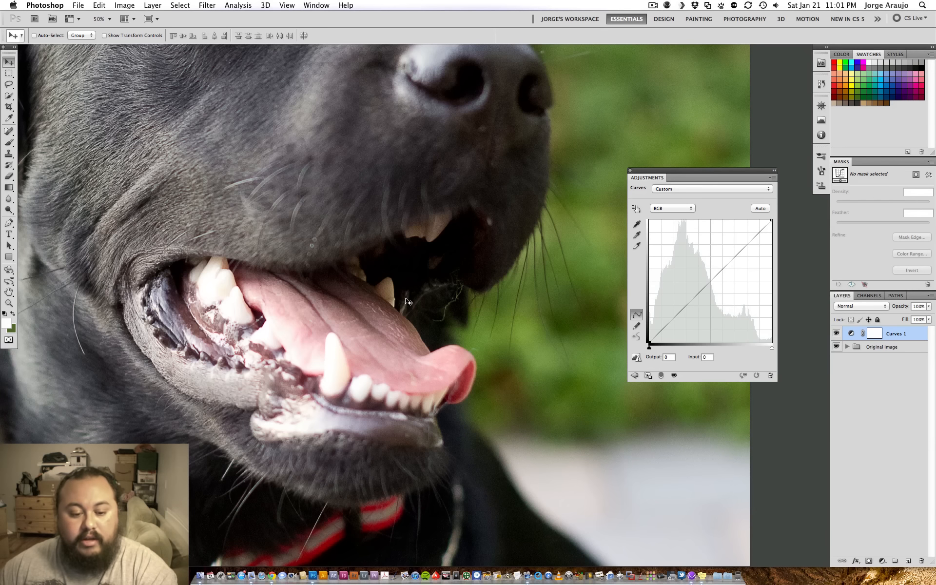
scroll(410, 303, left, 5)
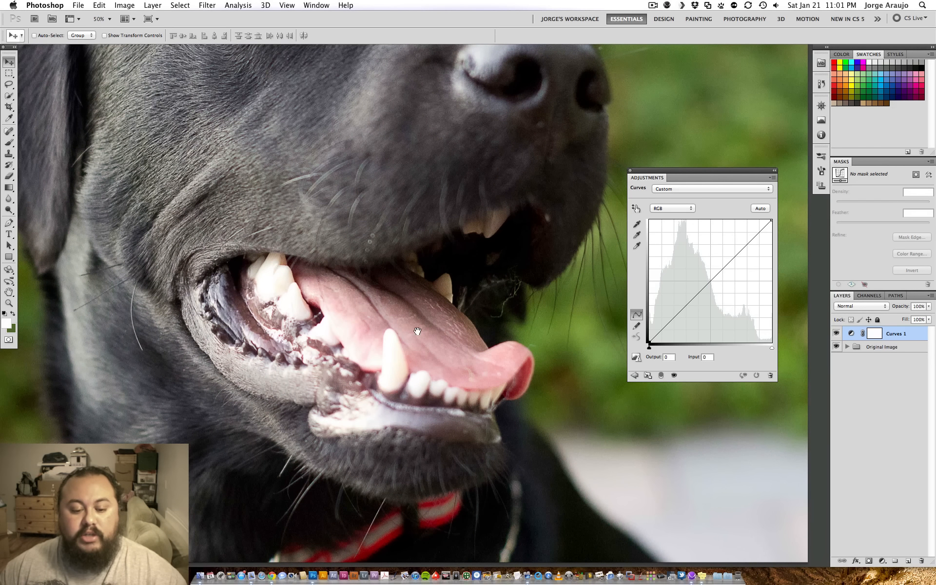
scroll(417, 332, down, 2)
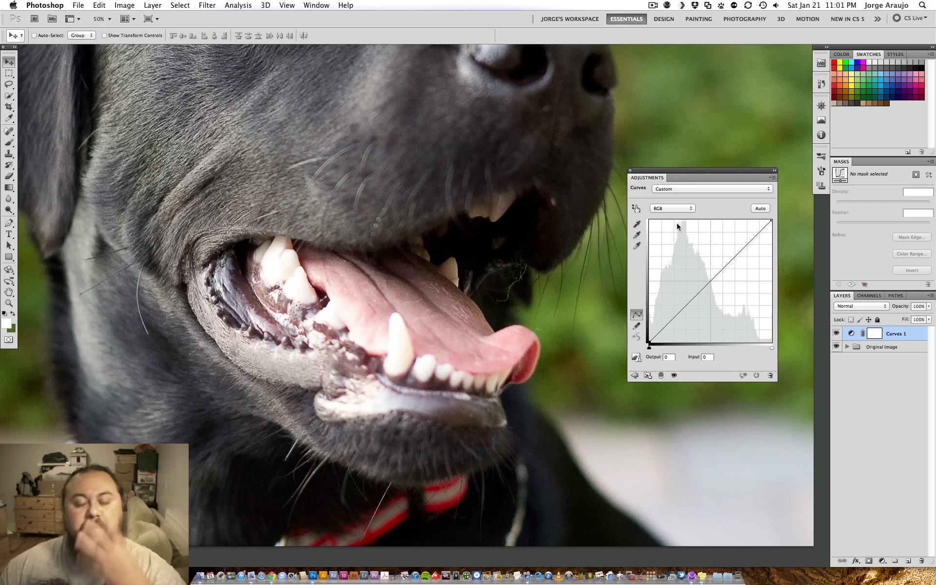
click(671, 209)
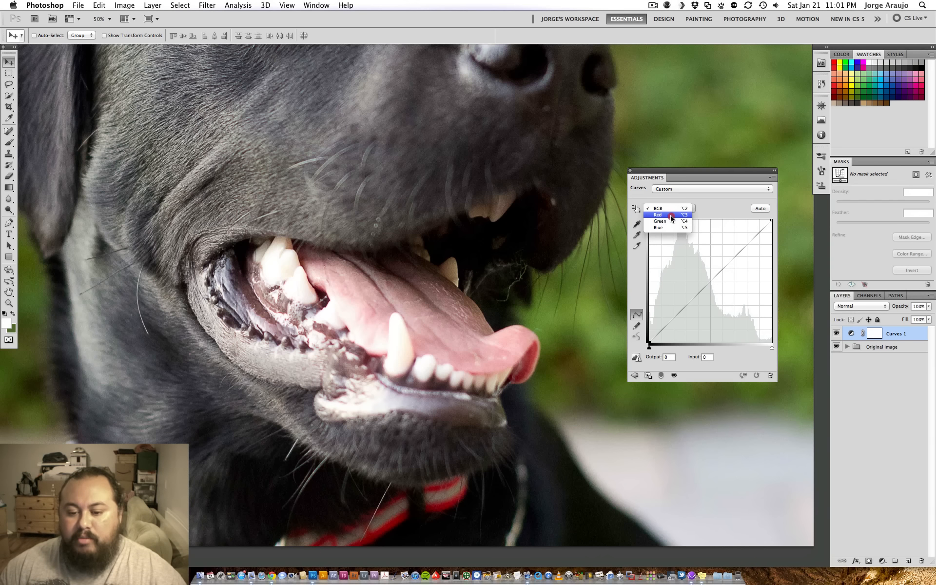
click(672, 215)
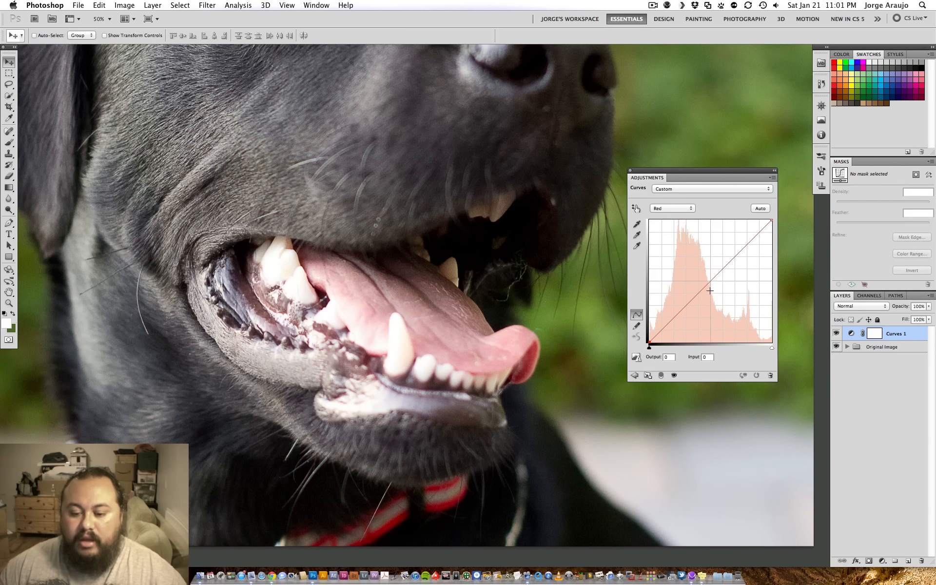
drag(710, 281, 702, 269)
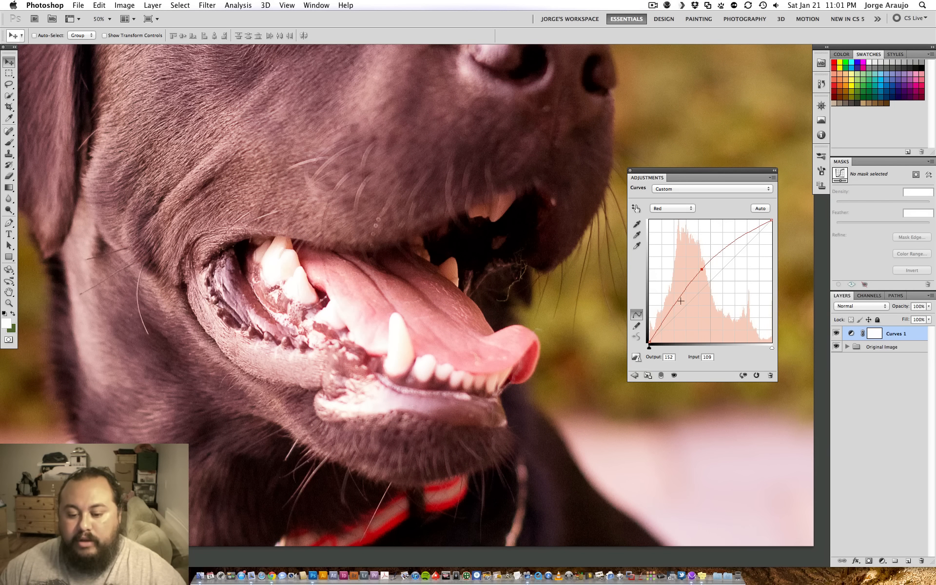
- Select the Curves 1 layer mask and invert it to black to hide the adjustment
key(super+minus)
key(super+minus)
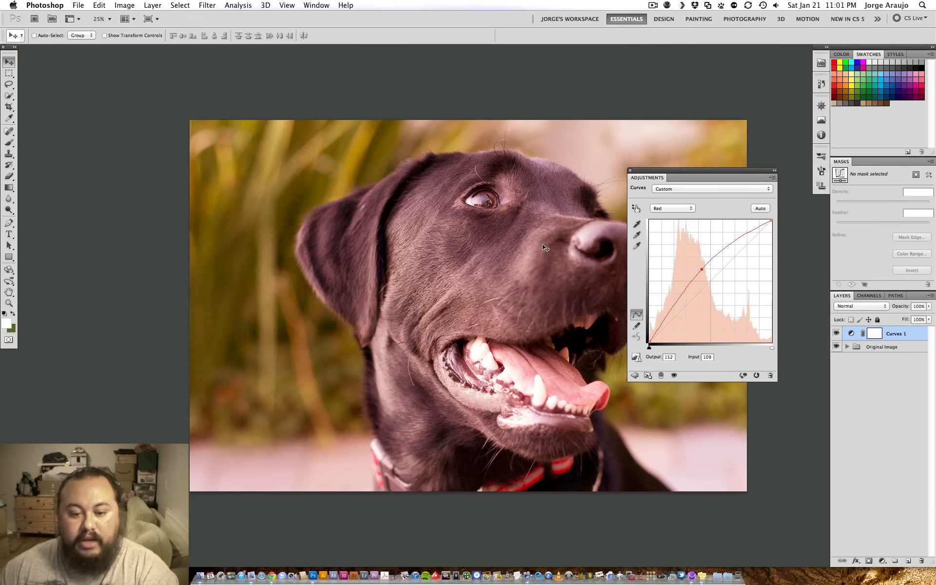
scroll(542, 243, right, 5)
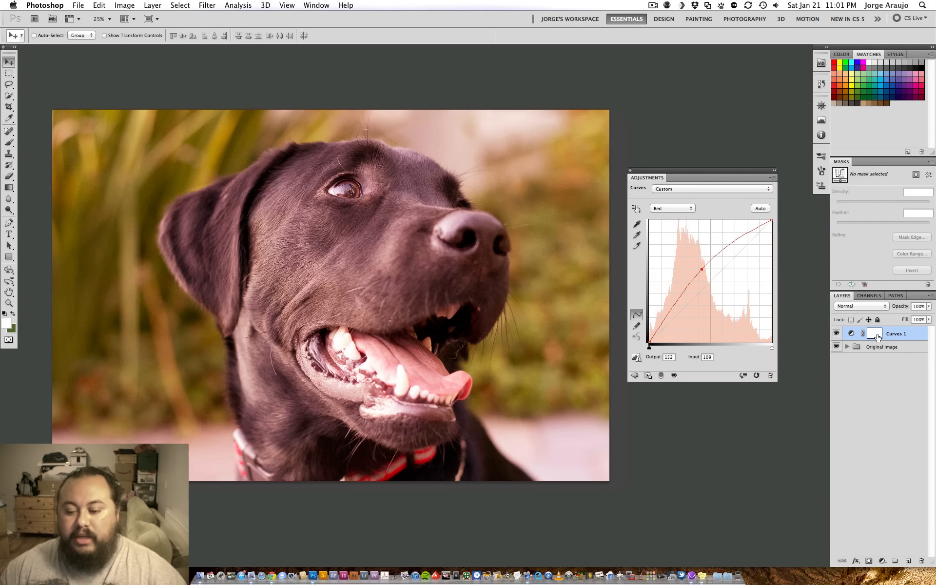
click(872, 336)
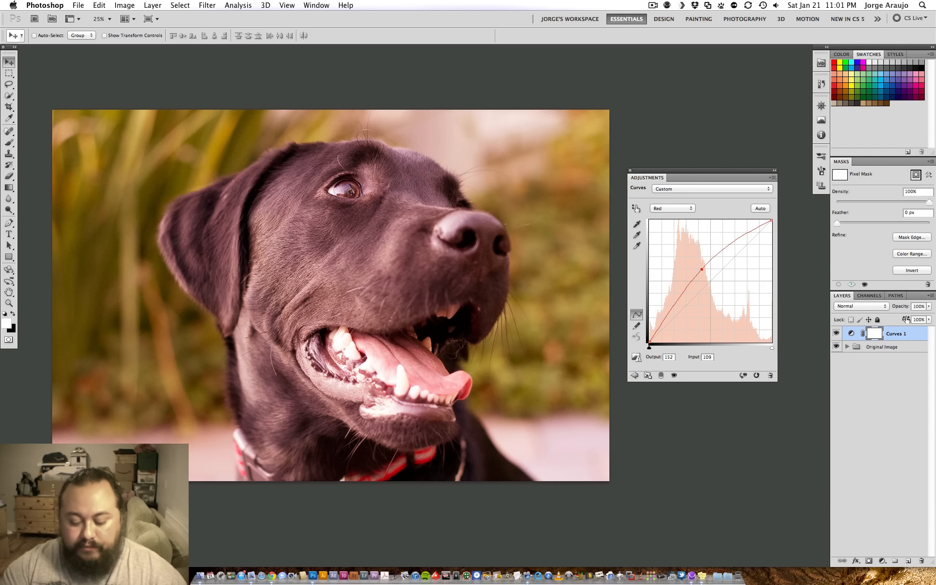
key(super+i)
- Paint white on the Curves 1 mask over the dog's tongue with the Brush tool at size 100 and full opacity
key(super+plus)
key(super+plus)
key(super+plus)
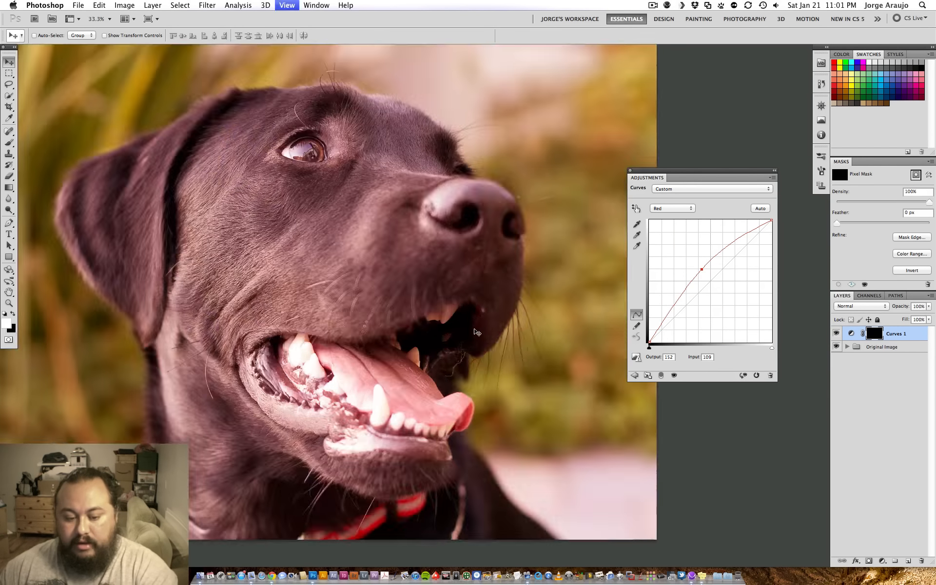
drag(361, 370, 508, 195)
click(9, 142)
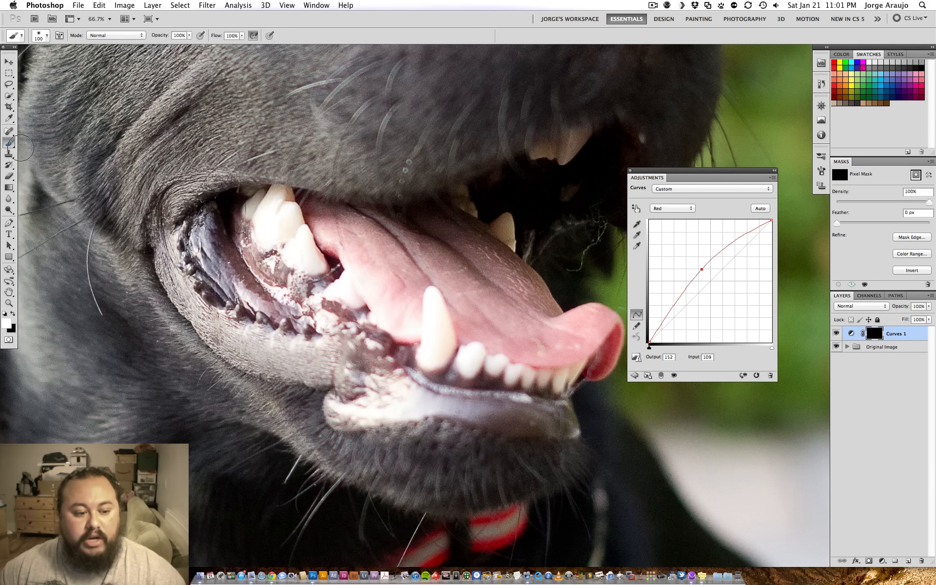
mouse_move(509, 314)
mouse_down()
mouse_move(527, 334)
mouse_move(535, 318)
mouse_move(500, 277)
mouse_move(466, 263)
mouse_move(432, 214)
mouse_move(332, 205)
mouse_move(330, 234)
mouse_move(383, 289)
mouse_move(407, 300)
mouse_move(418, 244)
mouse_move(478, 327)
mouse_move(500, 302)
mouse_move(513, 337)
mouse_move(596, 329)
mouse_move(599, 362)
mouse_move(596, 315)
mouse_move(550, 288)
mouse_move(553, 322)
mouse_move(452, 224)
mouse_move(434, 264)
mouse_move(364, 261)
mouse_move(393, 313)
mouse_move(385, 259)
mouse_move(495, 338)
mouse_move(567, 344)
mouse_move(589, 363)
mouse_up()
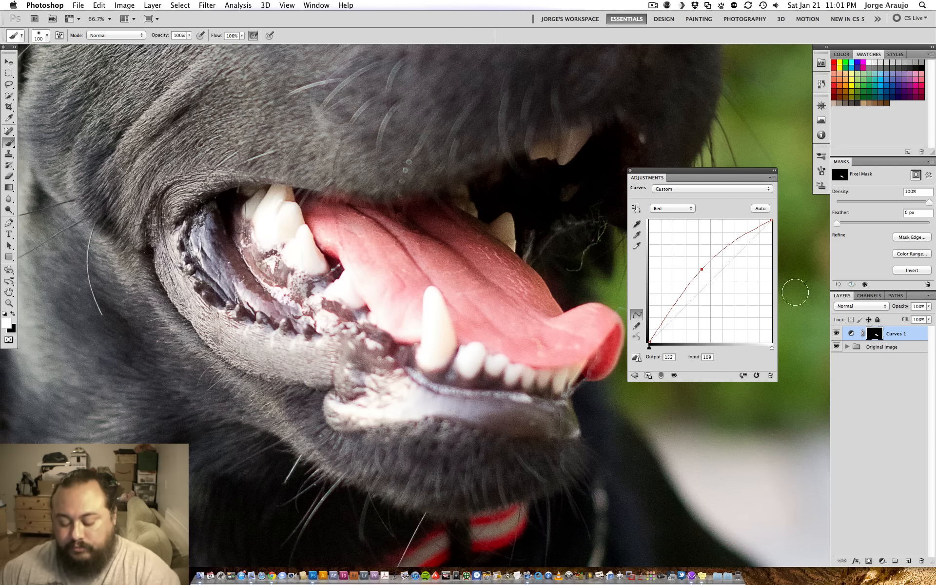
- Toggle the Curves 1 layer's visibility to compare the tongue before and after the masked adjustment
key(super+minus)
click(836, 333)
click(837, 334)
key(super+minus)
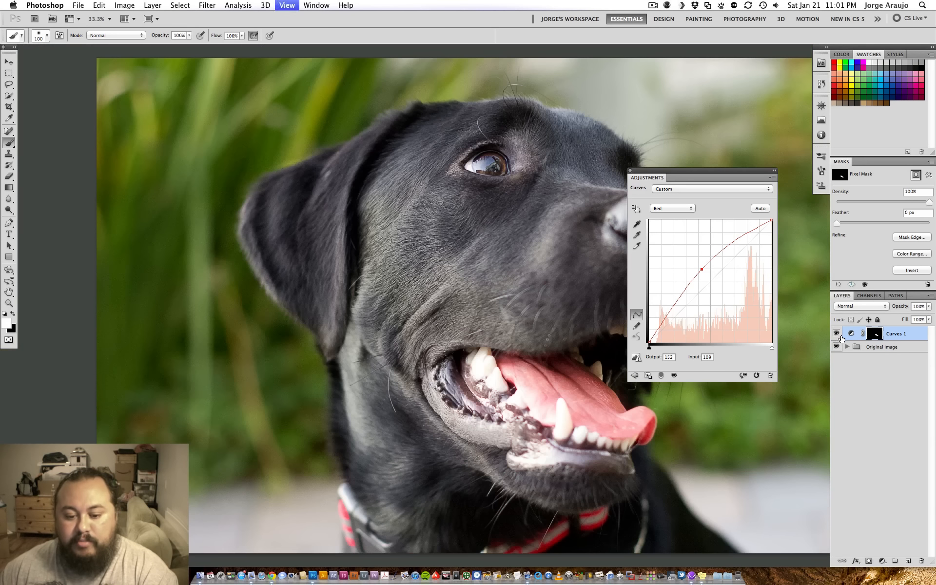
- Reselect the Curves 1 adjustment, raise its Blue channel midpoint to output 141 at input 123, and return to the RGB composite curve
click(850, 336)
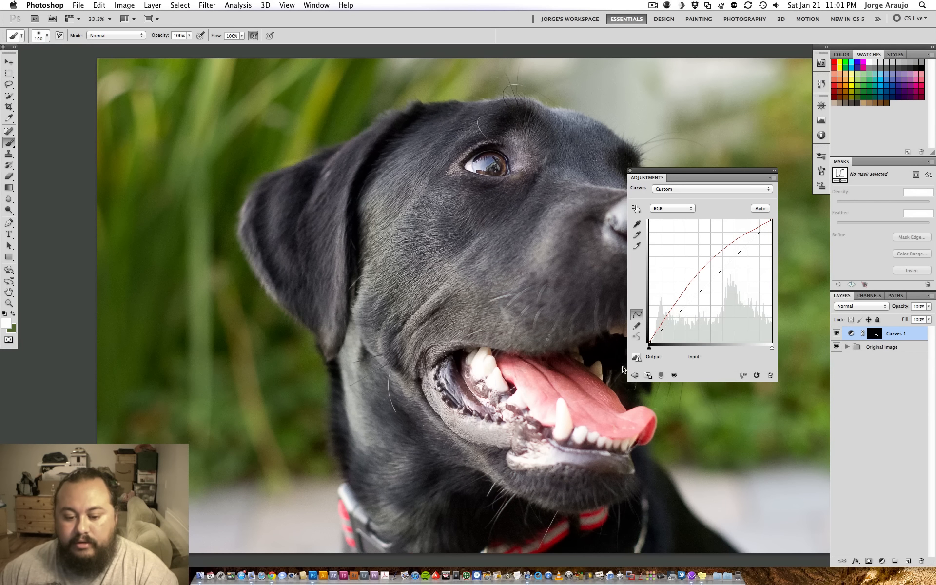
drag(526, 349, 448, 305)
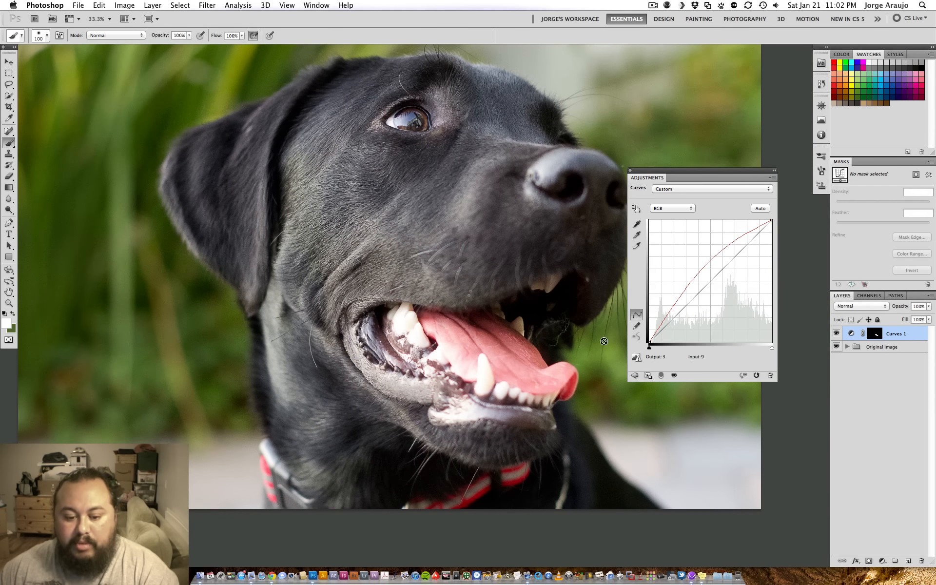
key(super+plus)
key(super+plus)
drag(570, 347, 466, 249)
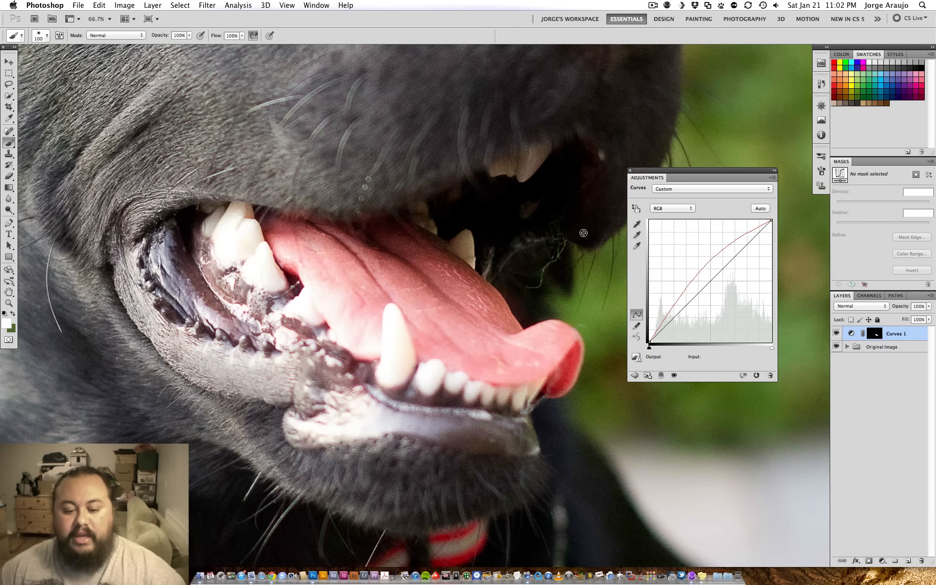
click(688, 209)
click(671, 227)
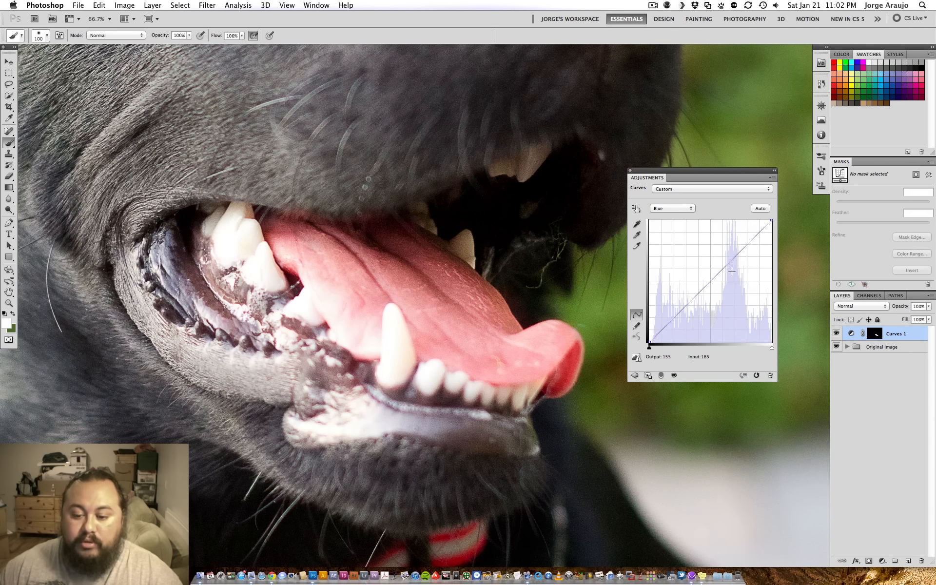
drag(712, 282, 708, 275)
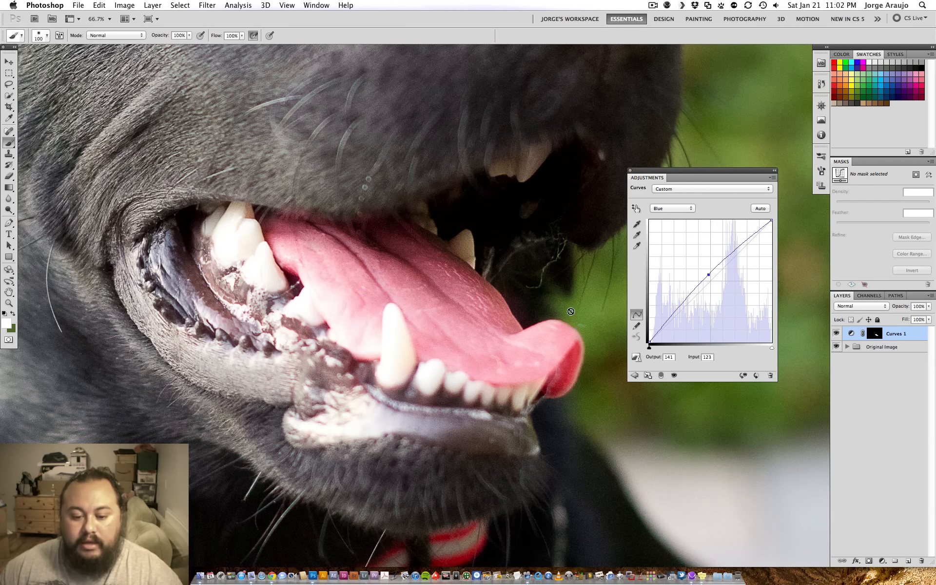
click(665, 209)
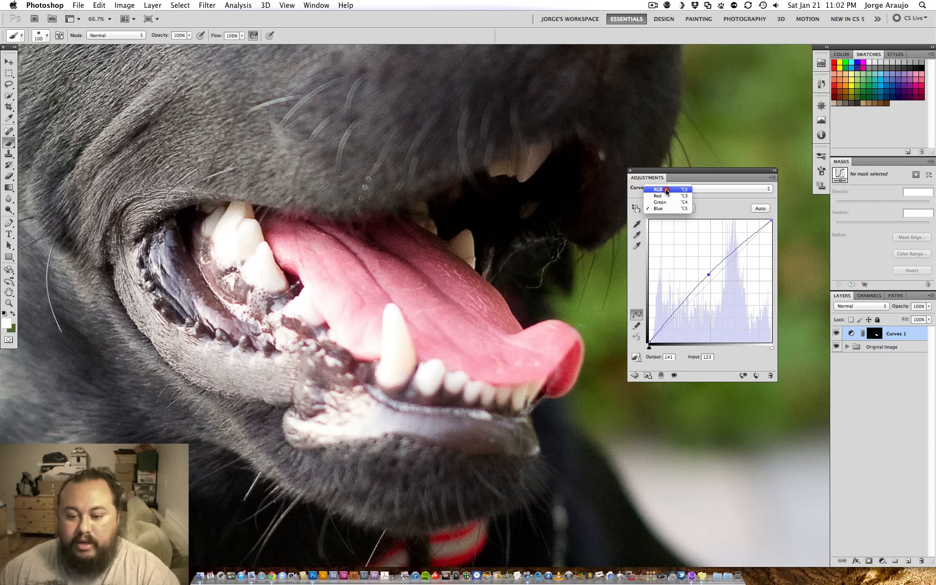
click(663, 189)
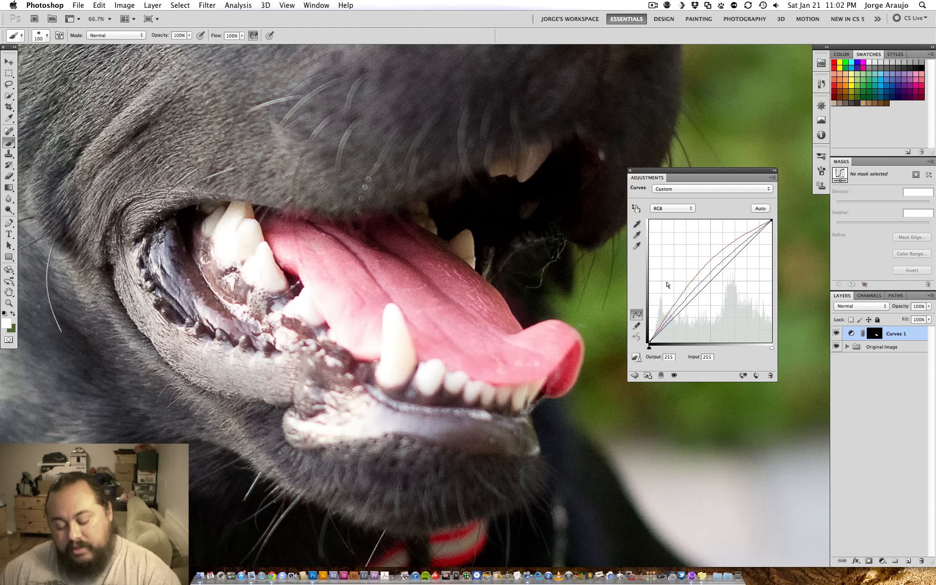
- Go through the Blue and Red channel curves to Green, try a midpoint on the Green curve and remove it
key(super+minus)
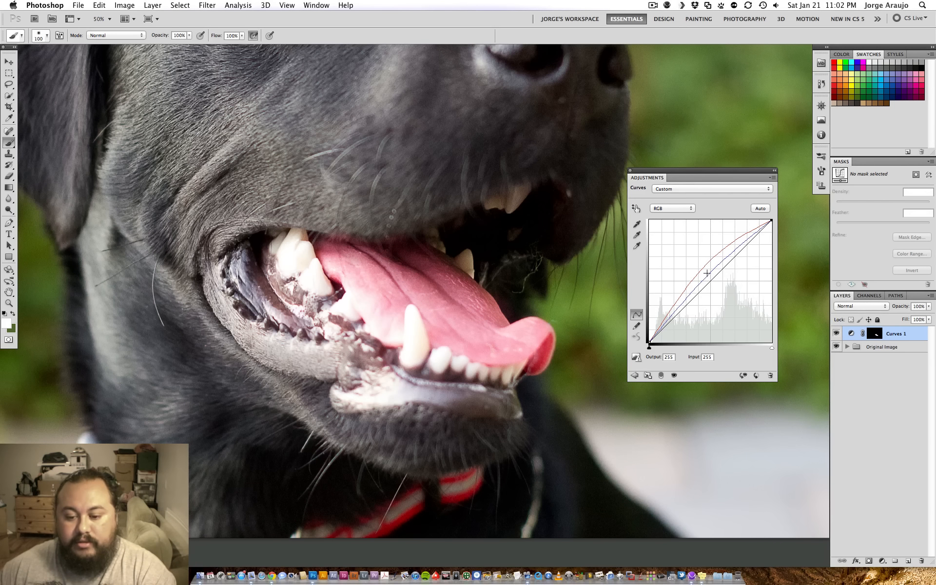
click(673, 208)
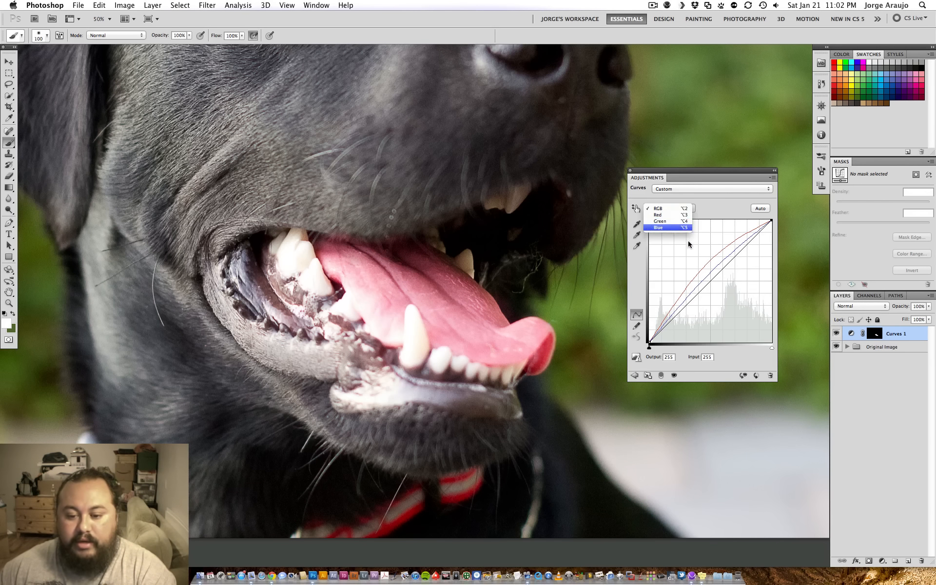
click(672, 226)
click(672, 208)
click(672, 195)
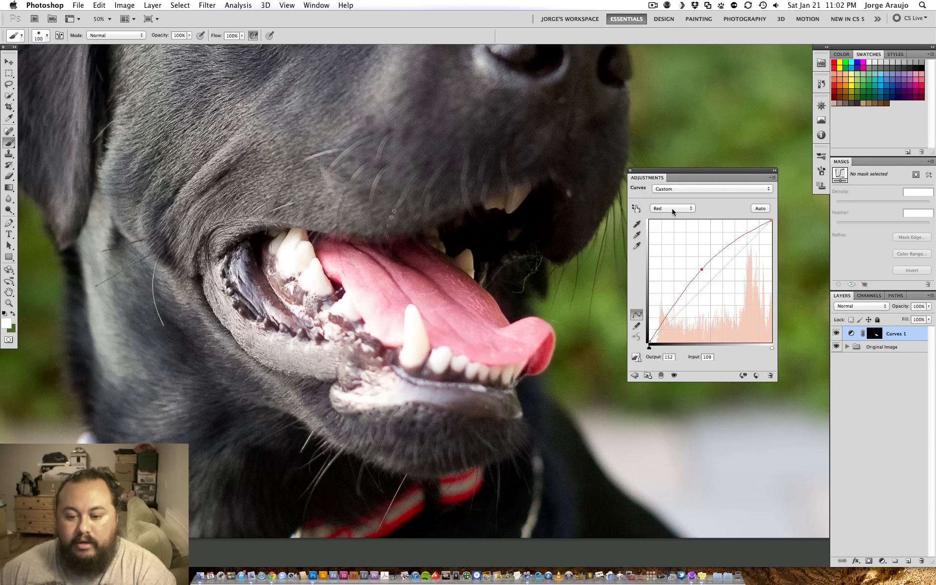
click(670, 215)
drag(710, 281, 781, 208)
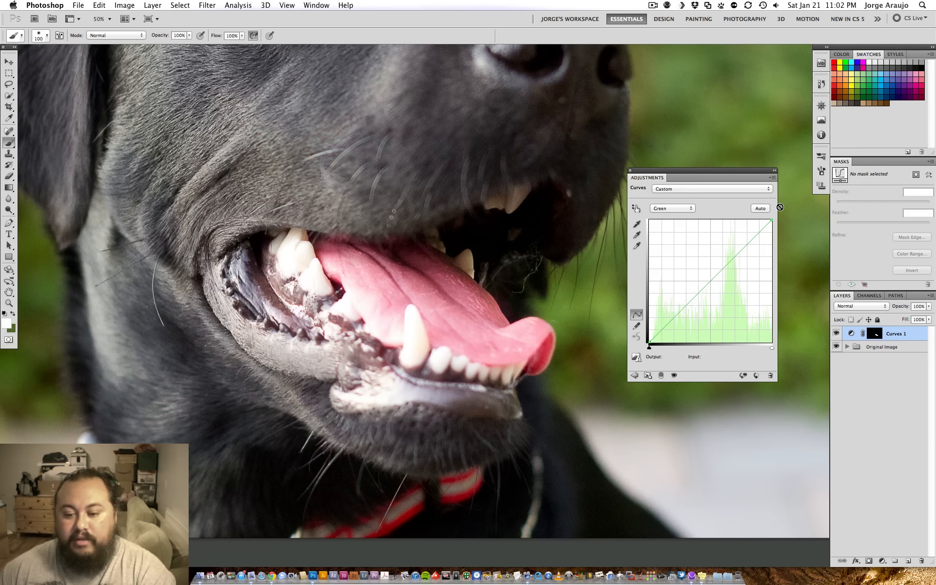
- Remove the midpoints from the Red and Blue channel curves to make both straight again
click(672, 208)
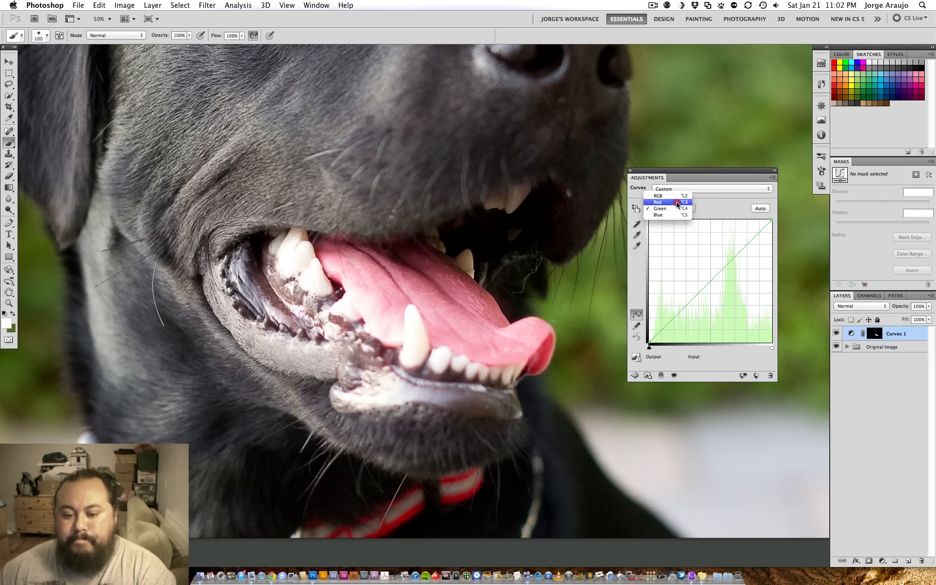
click(673, 200)
drag(701, 266, 780, 221)
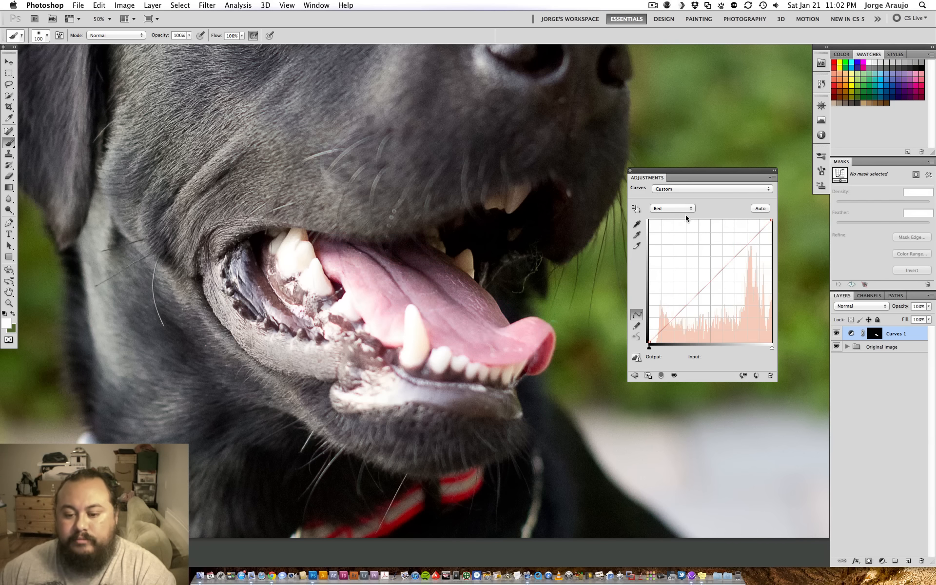
click(679, 209)
click(679, 222)
drag(708, 283, 790, 205)
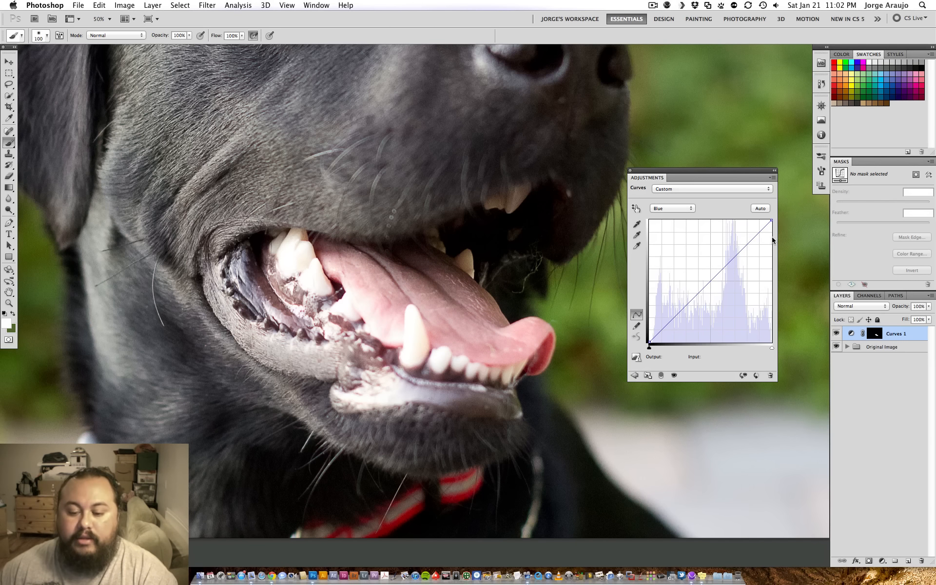
- Select the Green channel in the Curves 1 adjustment and raise its midpoint to output 141 at input 111
key(super+minus)
key(super+minus)
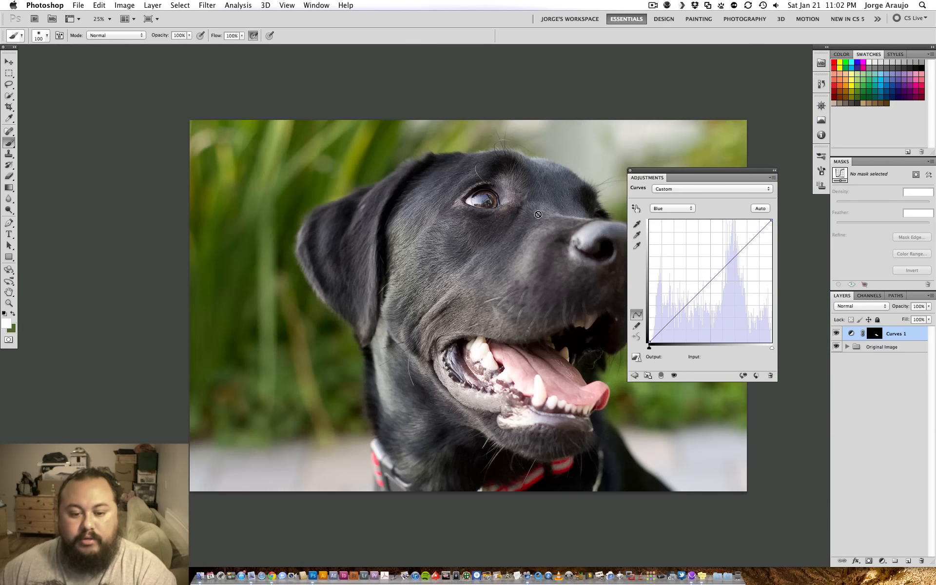
drag(511, 228, 369, 196)
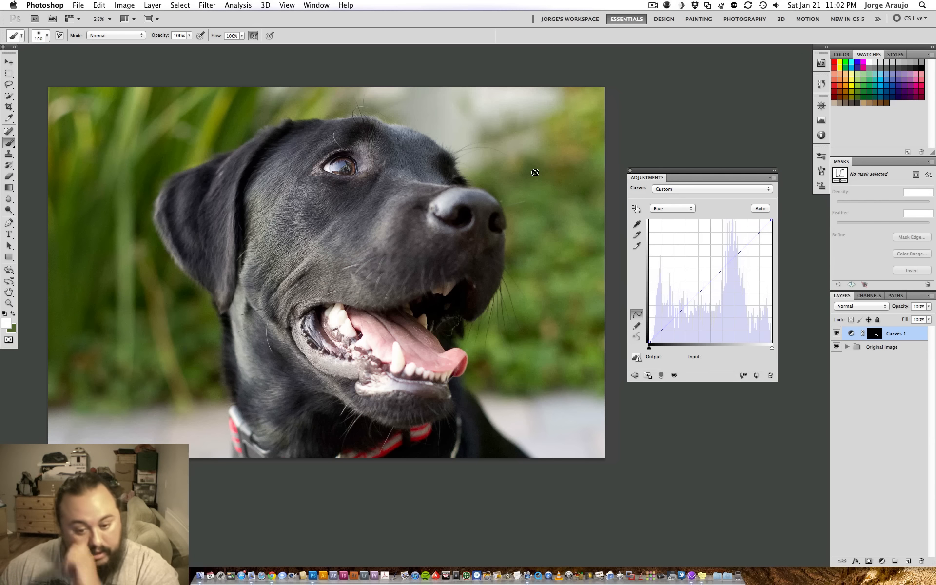
key(super+plus)
key(super+minus)
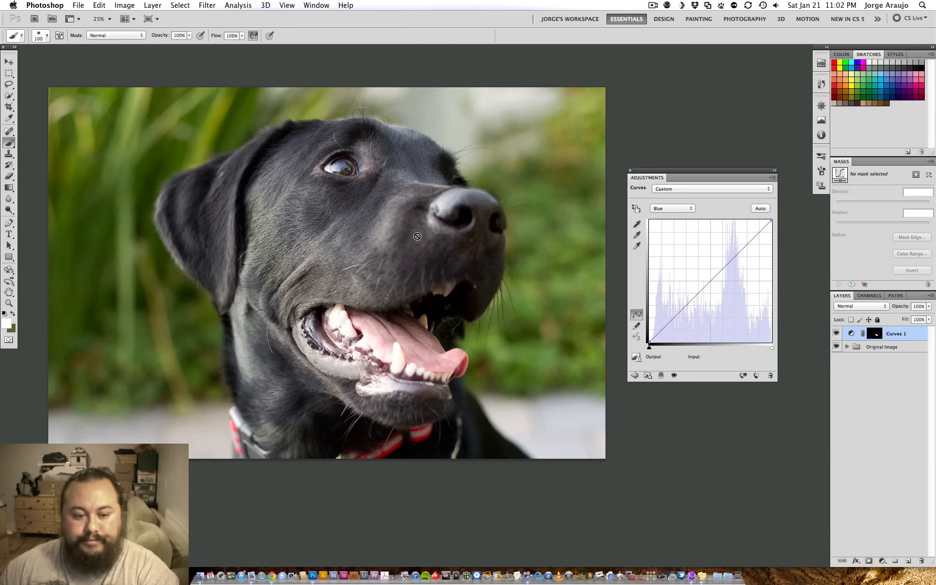
drag(412, 233, 439, 238)
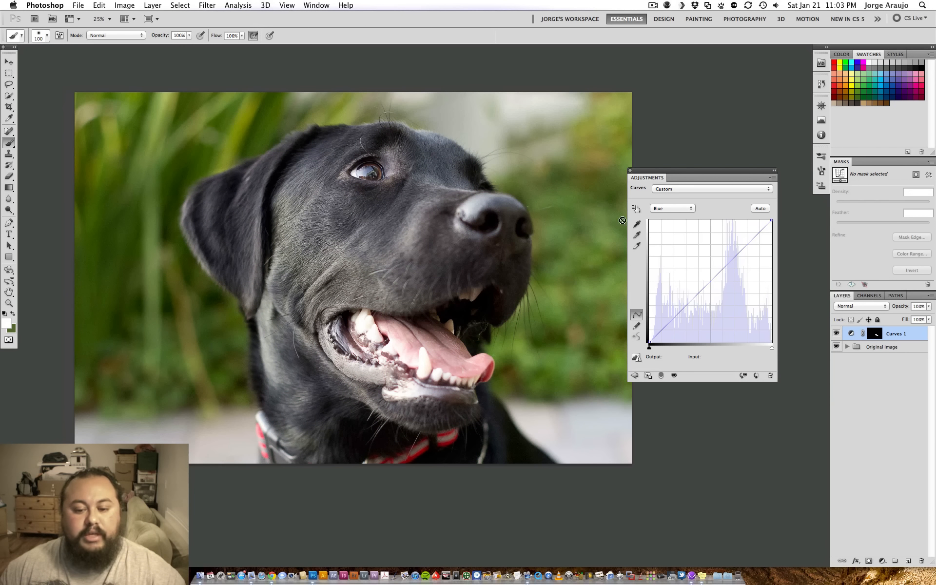
click(686, 209)
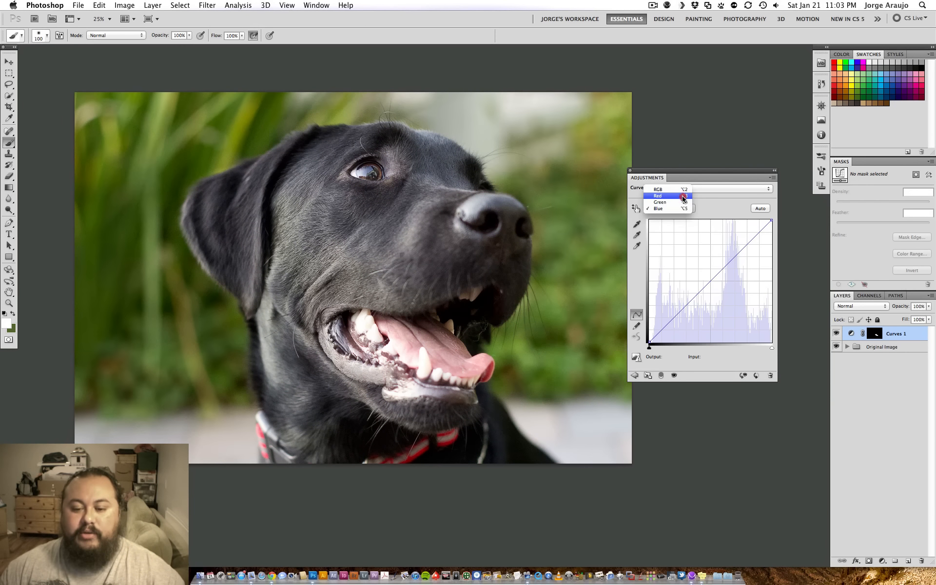
click(681, 202)
drag(708, 283, 702, 274)
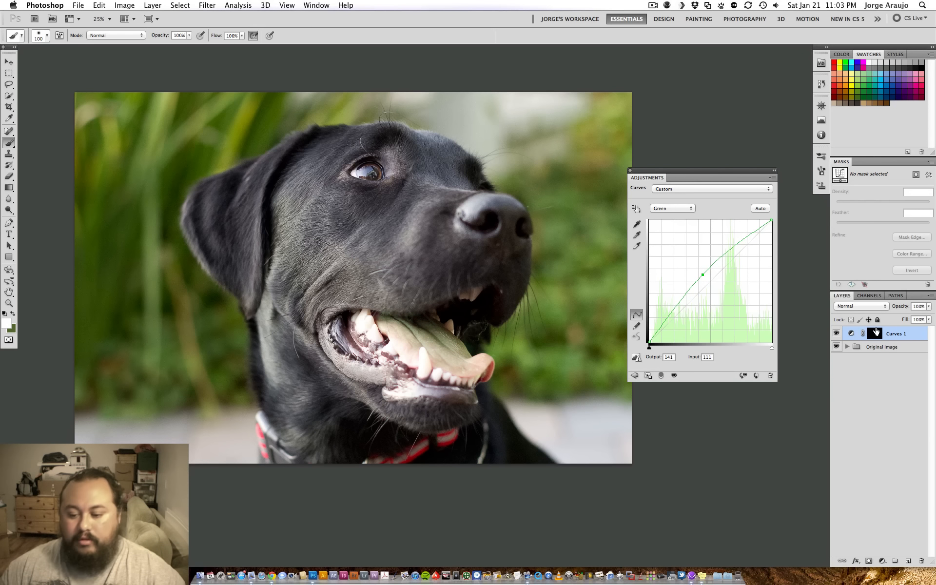
- Delete the Curves 1 layer mask and raise the Green curve's midpoint to output 147 at input 110
drag(876, 332, 922, 561)
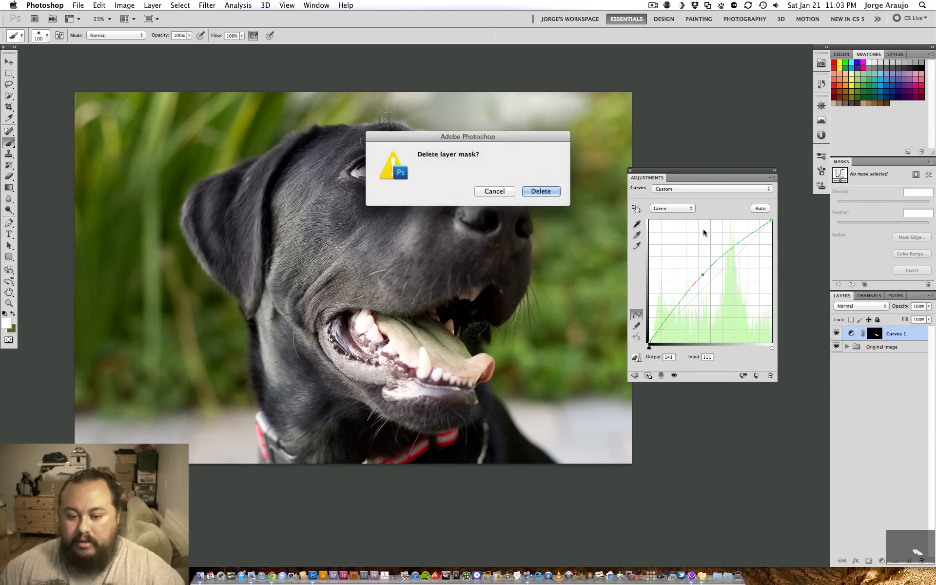
key(Return)
drag(702, 275, 702, 272)
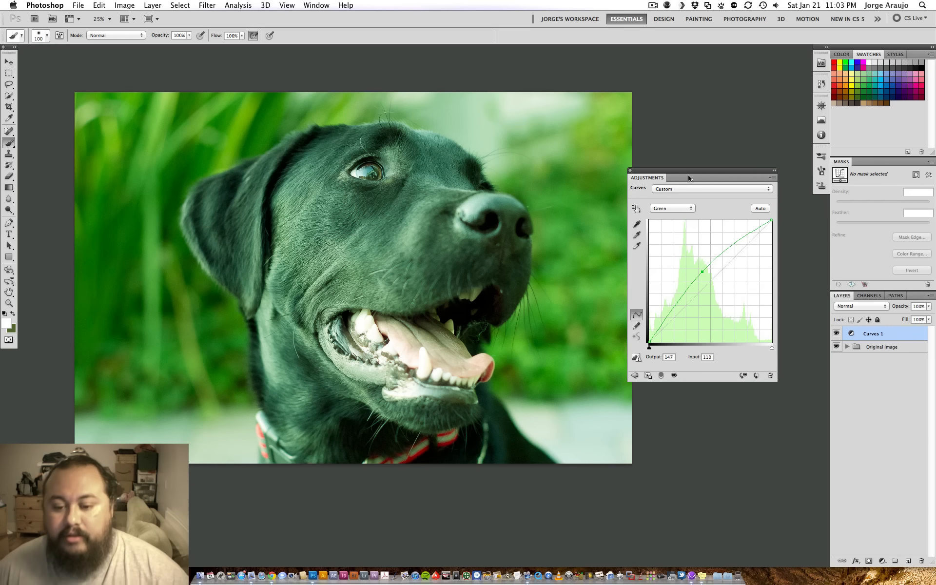
- Add a new layer mask to the Curves 1 layer and invert it to black
drag(689, 178, 702, 174)
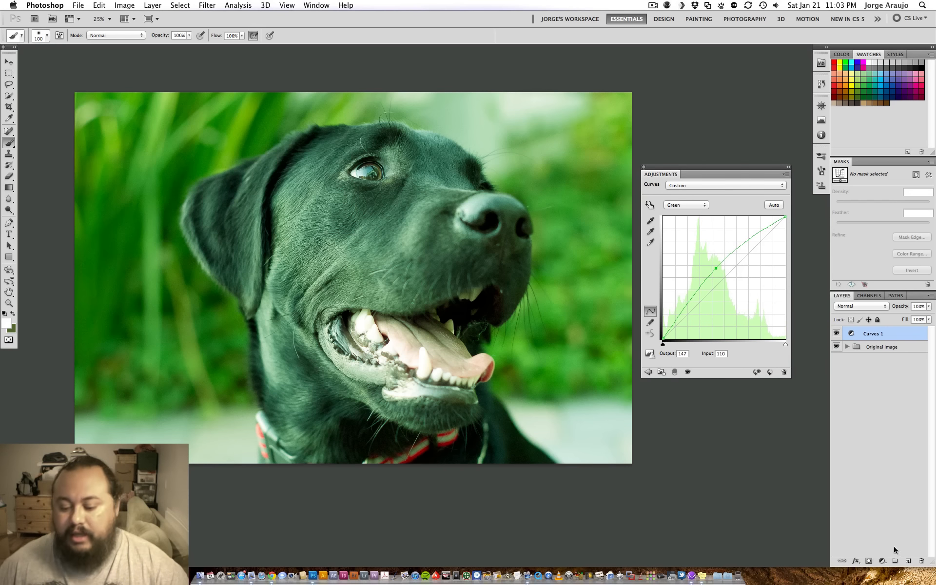
click(871, 562)
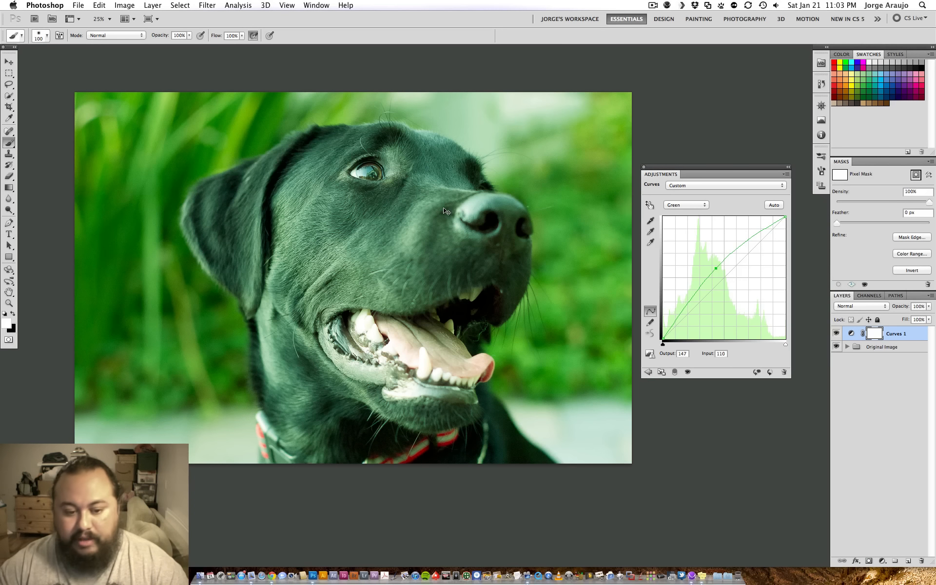
key(ctrl+i)
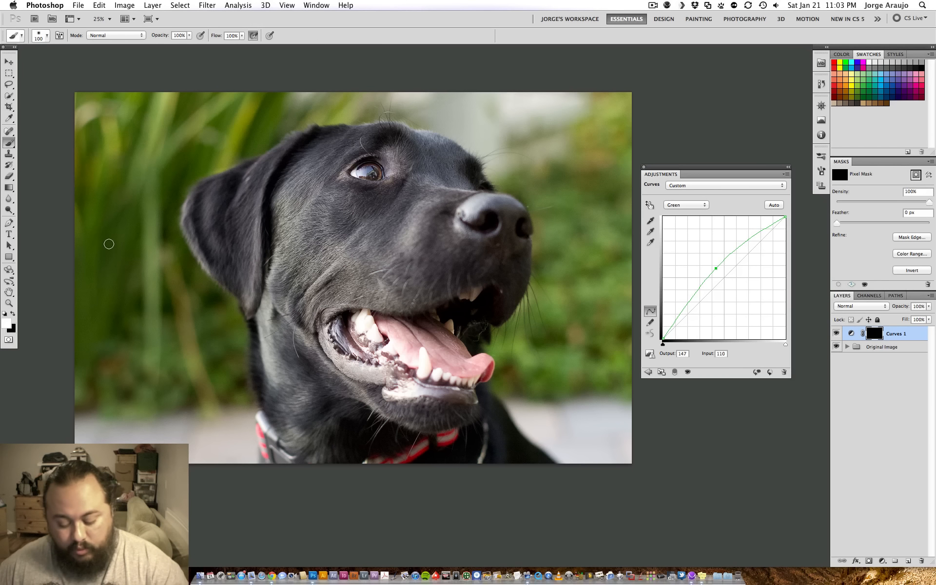
- Enlarge the brush to 500 and paint white on the Curves 1 mask over the background around the dog
key(bracketright)
key(bracketright)
key(bracketright)
key(bracketright)
key(bracketright)
key(bracketright)
key(bracketright)
key(bracketright)
mouse_move(109, 204)
mouse_down()
mouse_move(91, 186)
mouse_move(112, 96)
mouse_move(134, 140)
mouse_move(168, 145)
mouse_move(273, 107)
mouse_move(142, 161)
mouse_move(149, 236)
mouse_move(218, 359)
mouse_move(207, 353)
mouse_move(179, 410)
mouse_move(142, 388)
mouse_move(85, 250)
mouse_move(88, 405)
mouse_up()
mouse_move(473, 156)
mouse_down()
mouse_move(454, 97)
mouse_move(284, 92)
mouse_move(446, 97)
mouse_move(489, 126)
mouse_move(508, 157)
mouse_move(537, 161)
mouse_move(587, 300)
mouse_move(629, 269)
mouse_move(609, 338)
mouse_move(547, 356)
mouse_move(522, 378)
mouse_move(516, 360)
mouse_move(537, 312)
mouse_up()
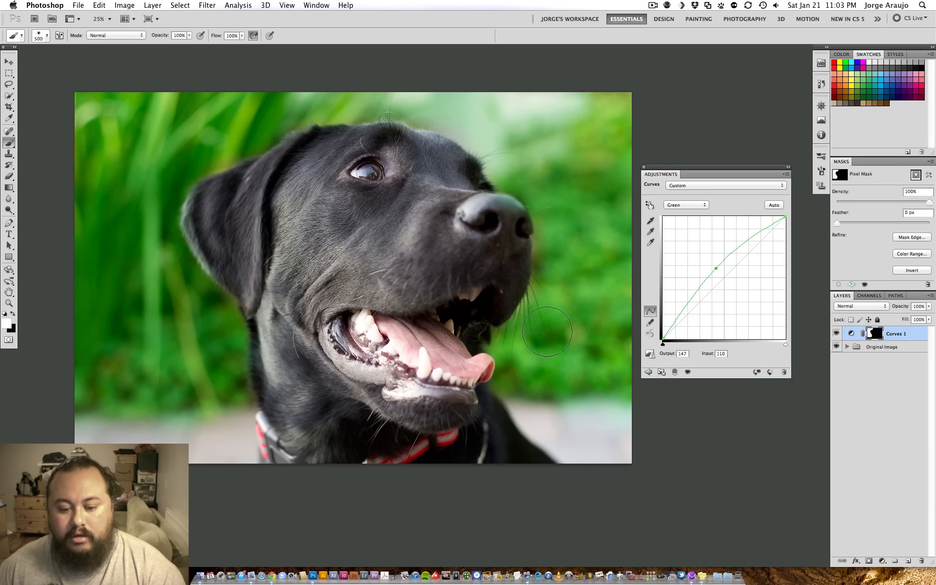
drag(536, 378, 630, 107)
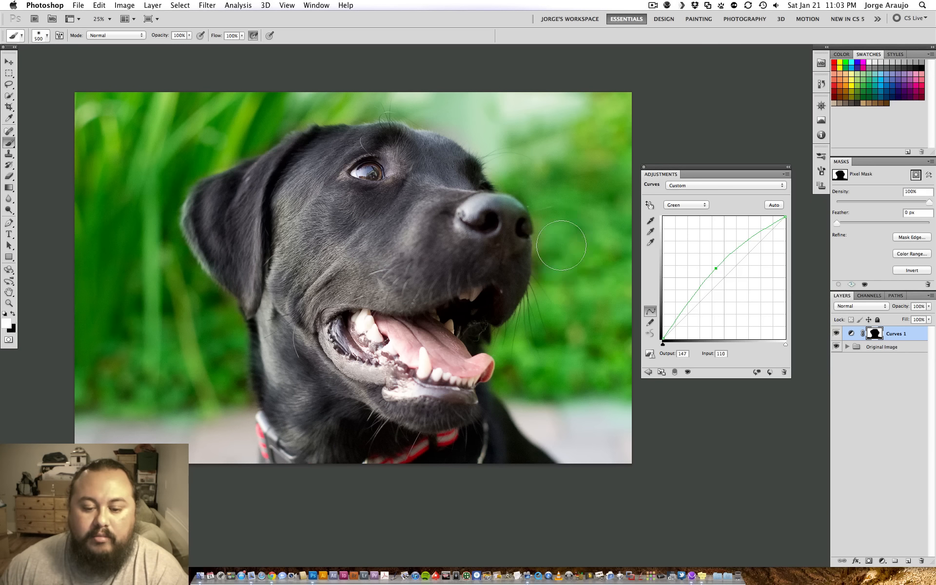
drag(561, 245, 597, 272)
- Lower the Green curve's midpoint to output 118 at input 137 and raise the Red curve to output 132 at input 120
drag(716, 268, 729, 282)
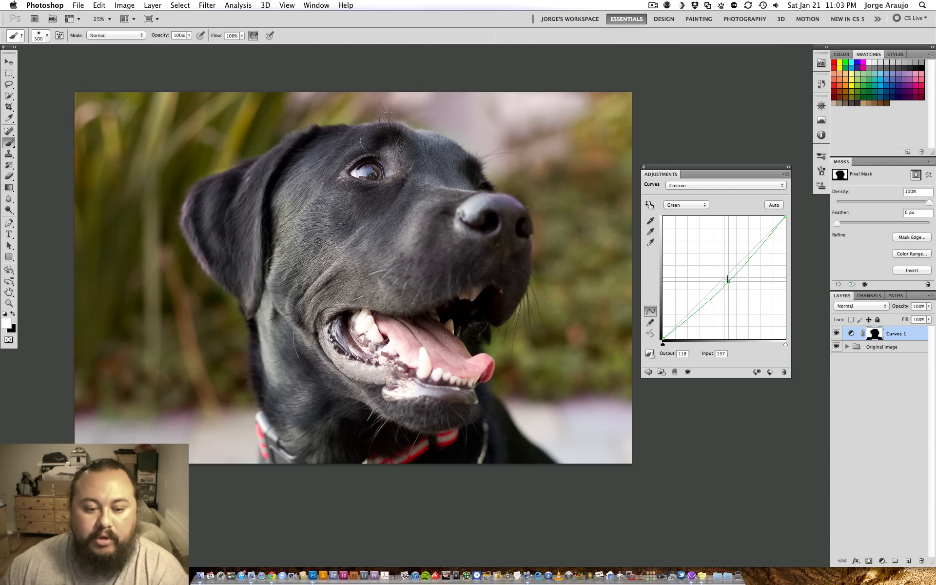
click(690, 205)
key(Return)
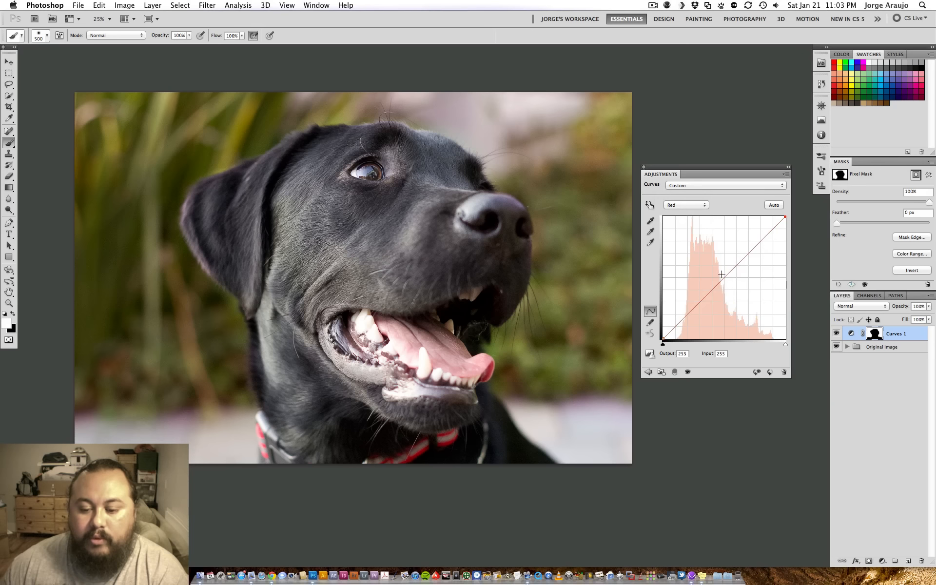
drag(720, 280, 721, 275)
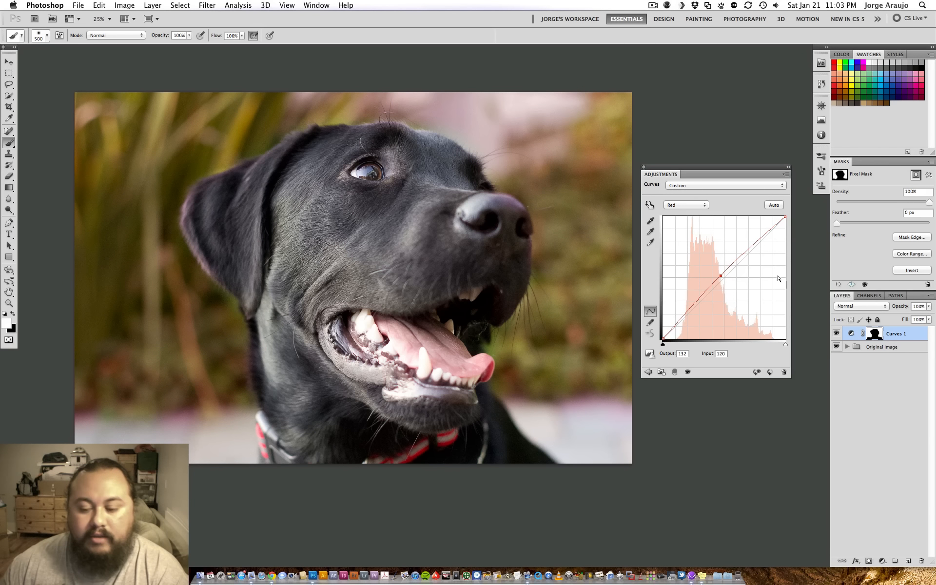
- Toggle the Curves 1 layer's visibility to compare the background before and after the color shift
click(836, 333)
click(837, 336)
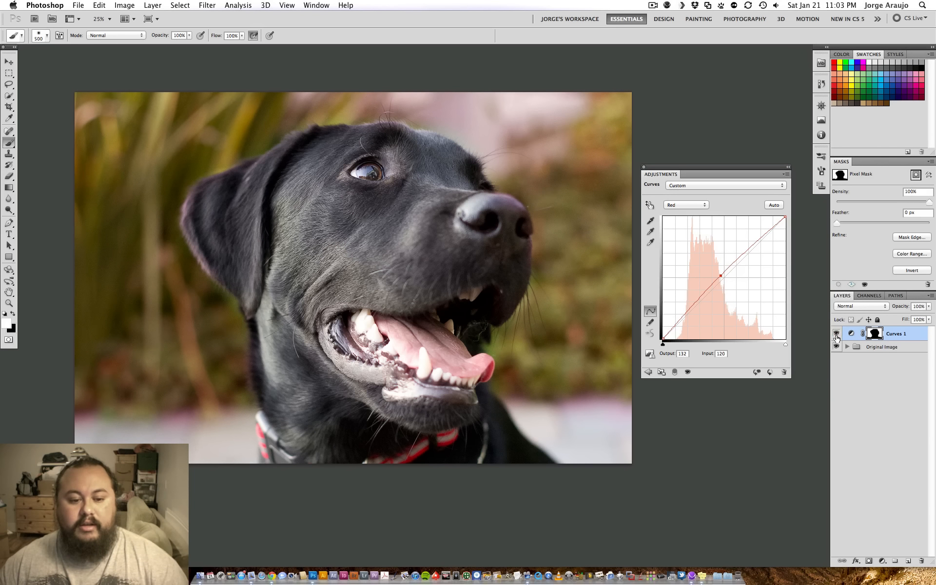
click(837, 335)
click(836, 335)
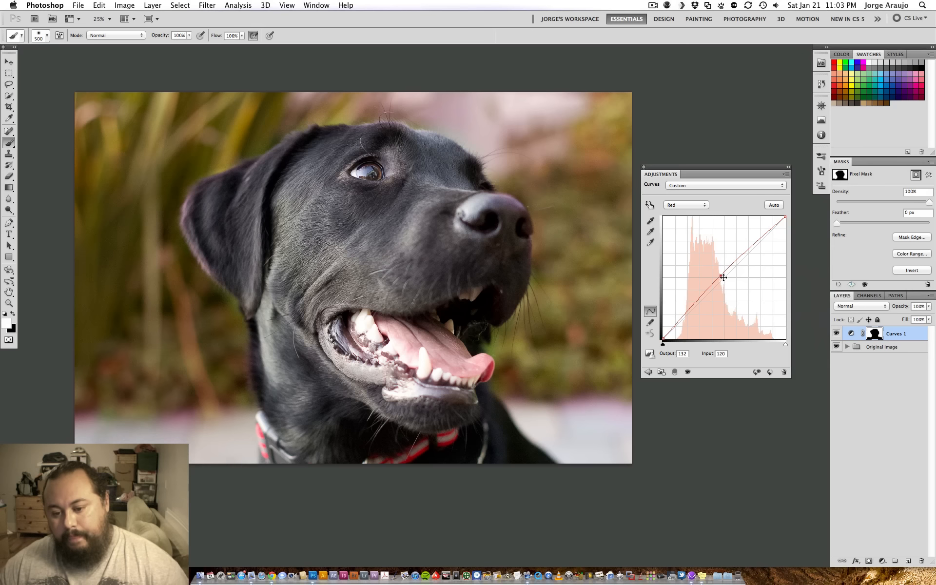
- Remove the midpoints from the Red and Green channel curves to make both straight again
click(686, 205)
key(Down)
key(Return)
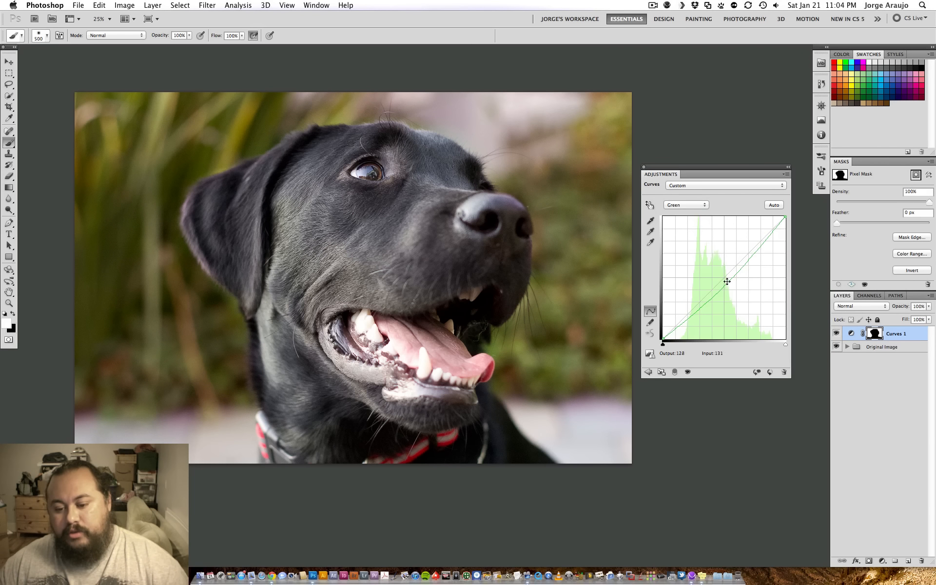
drag(727, 281, 795, 210)
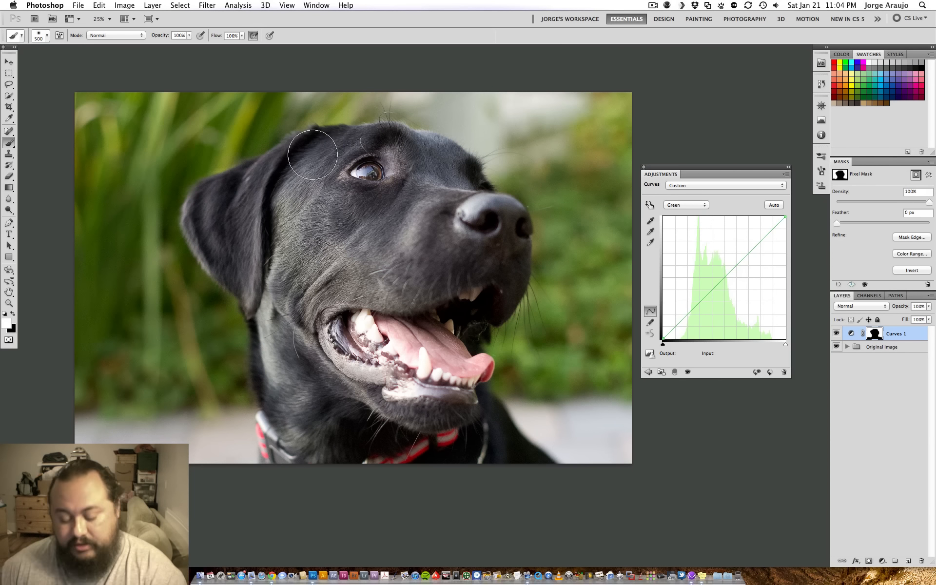
- Return to the RGB composite curve and reduce the brush size to 150 for work around the dog's eye
key(super+plus)
key(super+plus)
key(super+plus)
drag(450, 280, 539, 240)
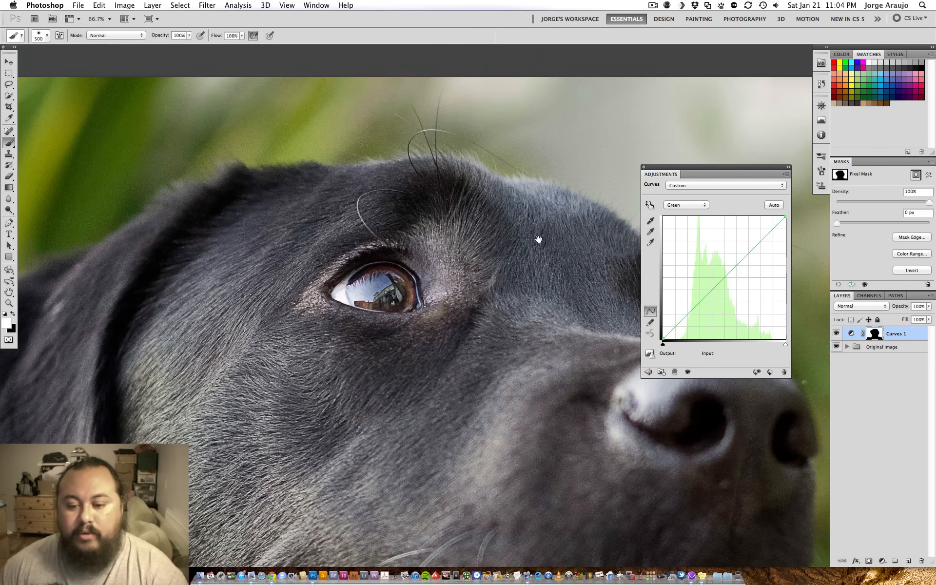
click(686, 204)
click(683, 192)
key(super+plus)
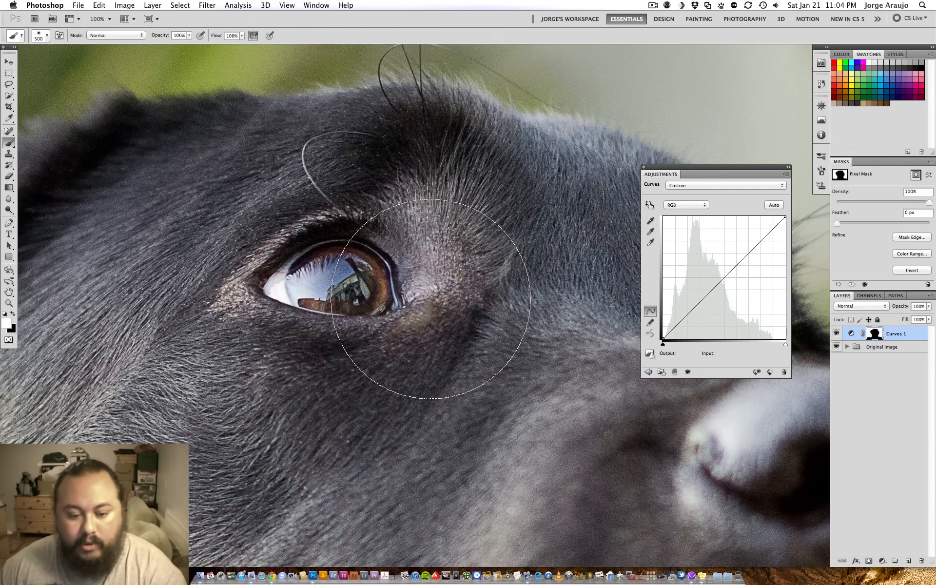
key(bracketleft)
key(bracketleft)
key(bracketleft)
key(bracketleft)
key(bracketleft)
key(bracketleft)
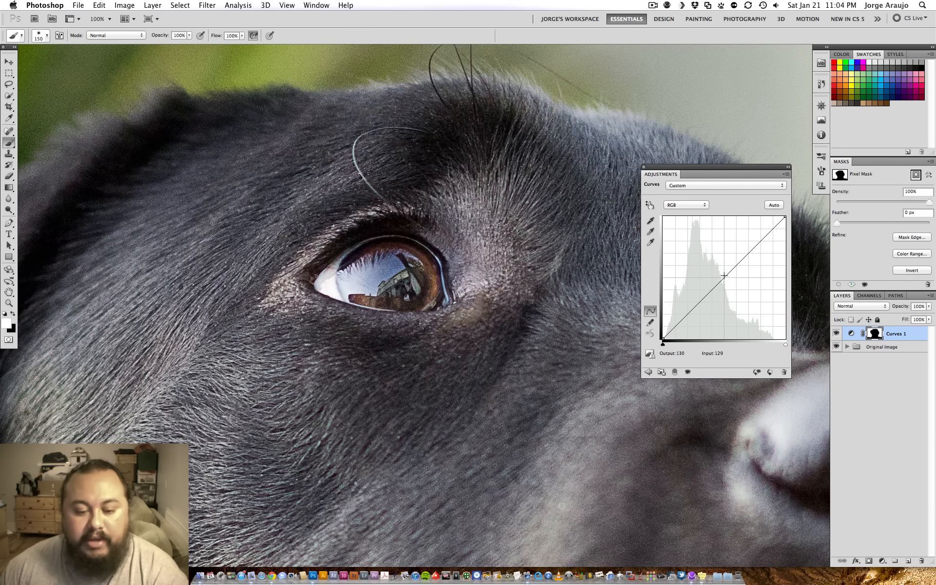
- Shape an RGB S-curve with a raised midpoint, highlights at output 219 for input 188 and shadows at output 51 for input 58
drag(727, 275, 723, 272)
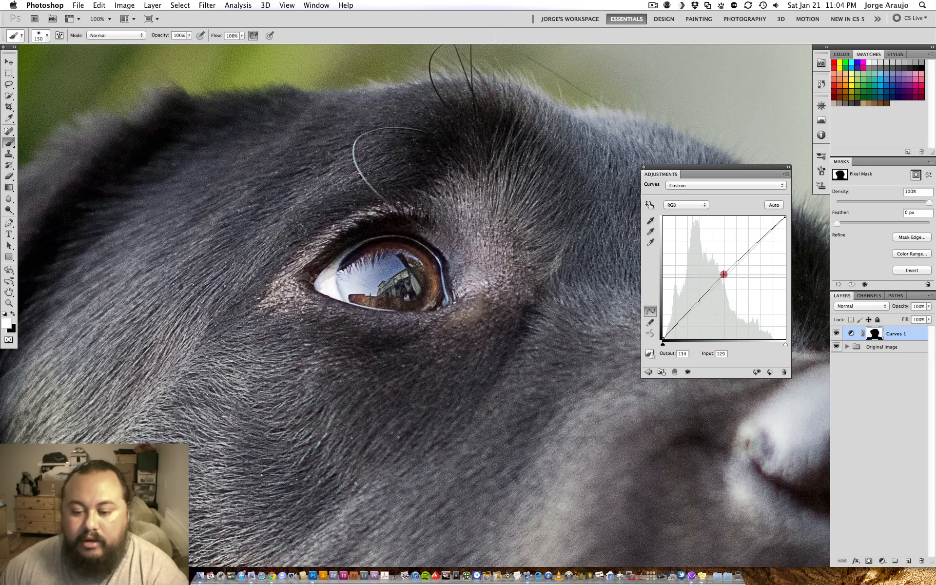
click(691, 306)
drag(755, 243, 755, 235)
drag(692, 307, 691, 312)
click(754, 236)
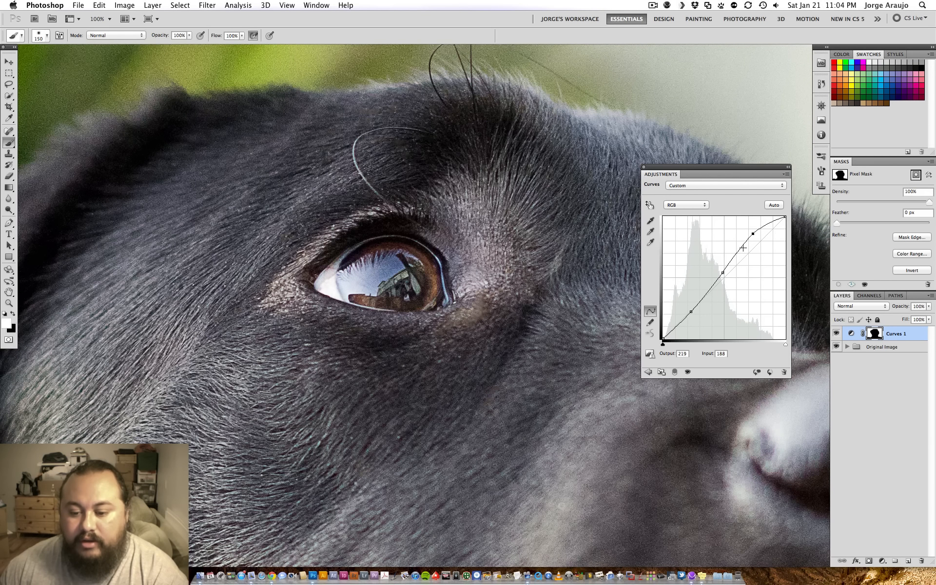
drag(692, 312, 691, 314)
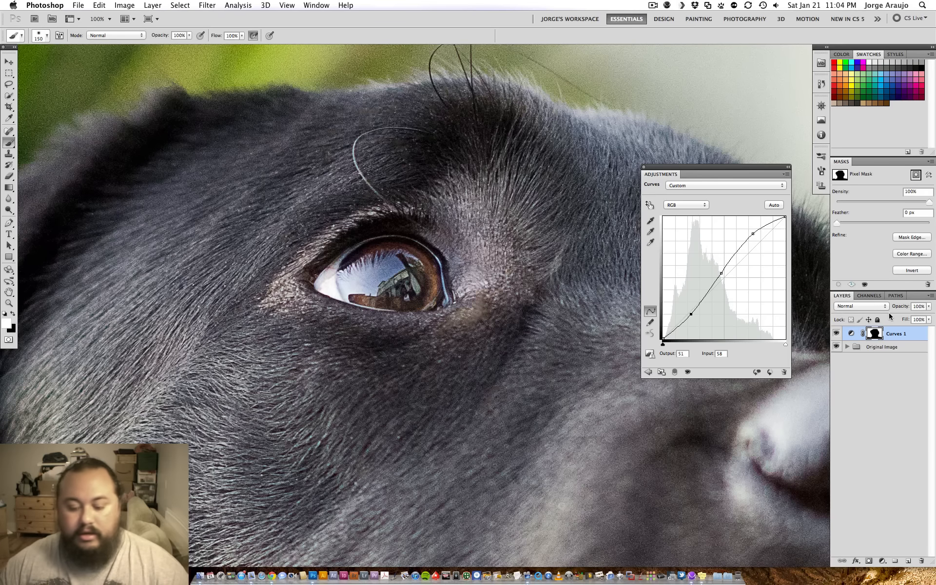
- Fill the Curves 1 mask with black, reduce the brush to 80 and paint white over the dog's eye
key(super+BackSpace)
key(bracketleft)
key(bracketleft)
key(bracketleft)
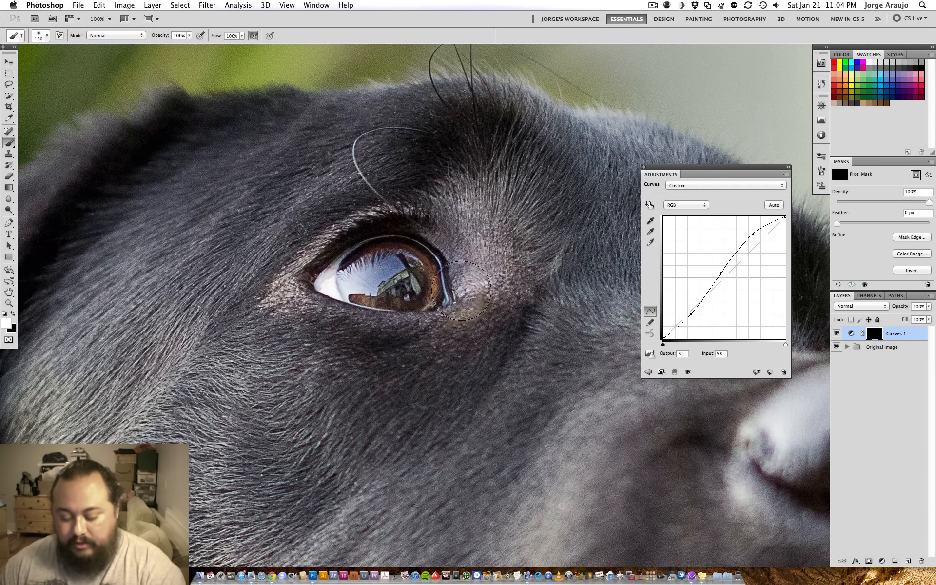
key(bracketleft)
mouse_move(425, 264)
mouse_down()
mouse_move(389, 252)
mouse_move(362, 254)
mouse_move(348, 294)
mouse_move(328, 271)
mouse_move(336, 265)
mouse_move(356, 283)
mouse_up()
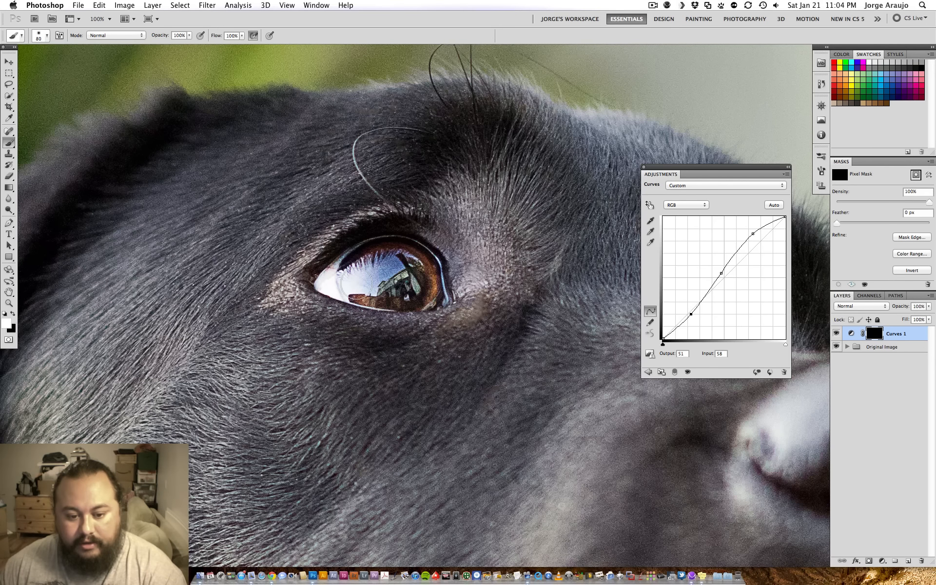
- Toggle the Curves 1 layer's visibility to compare the eye before and after the contrast adjustment
click(836, 334)
click(836, 334)
click(836, 334)
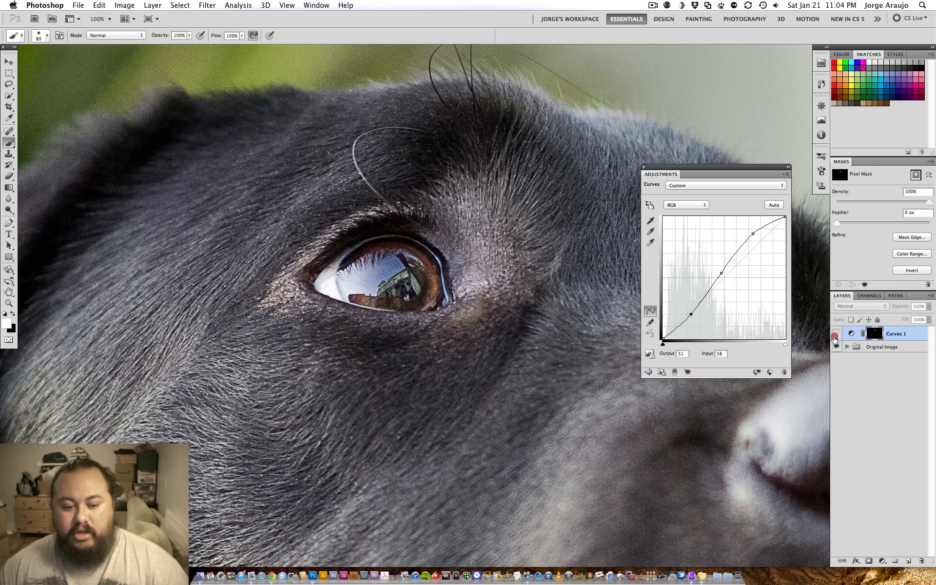
click(836, 335)
click(836, 335)
click(836, 334)
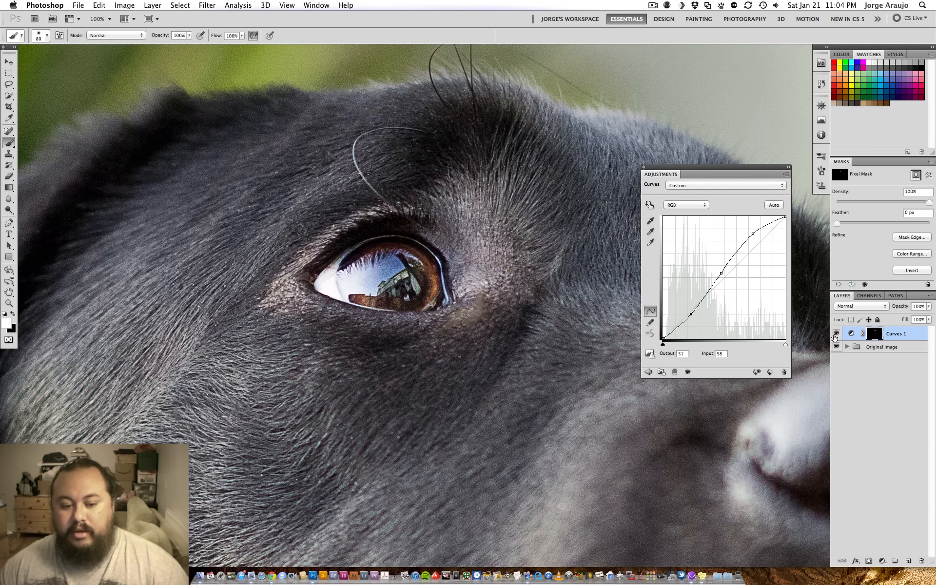
- Select the Red channel curve and raise its midpoint to output 133 at input 124
click(678, 205)
click(682, 211)
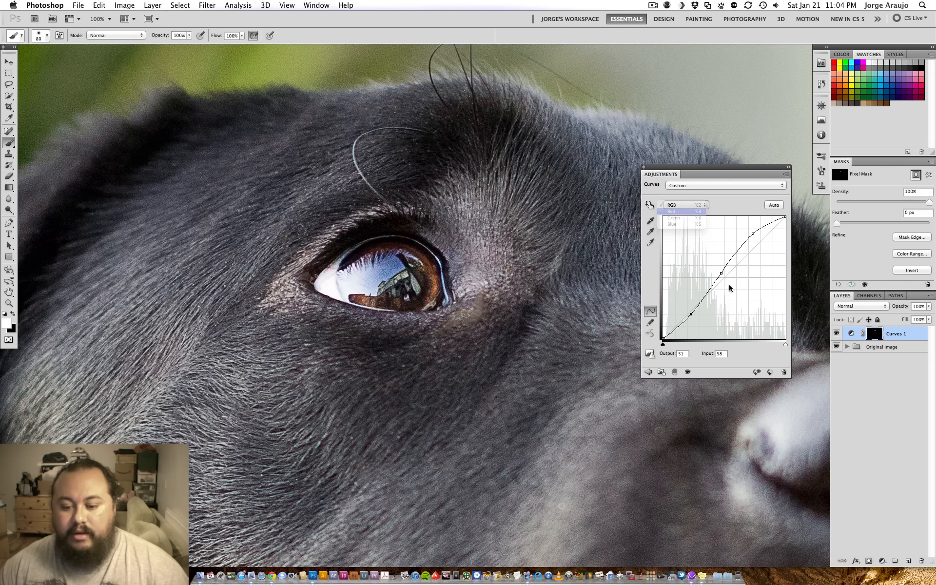
click(721, 274)
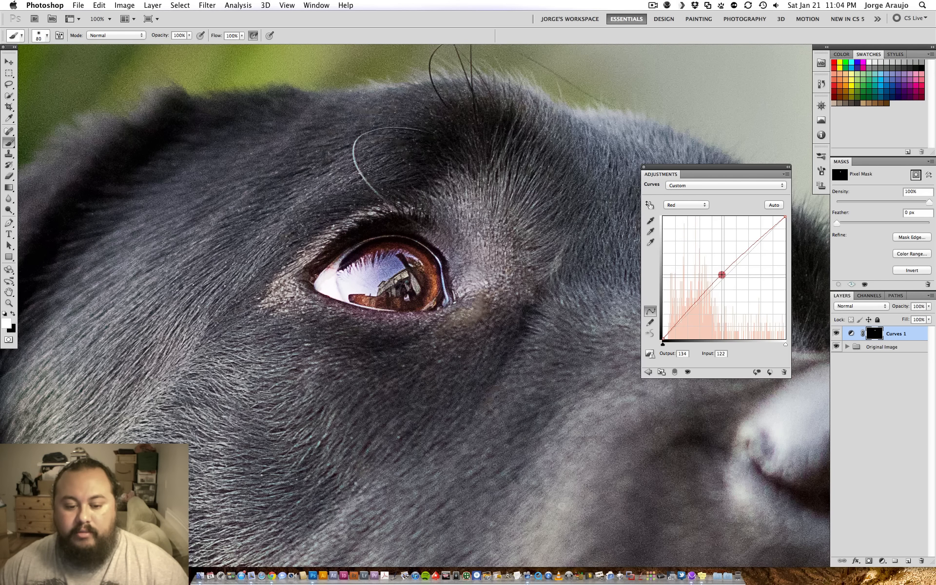
drag(722, 275, 723, 276)
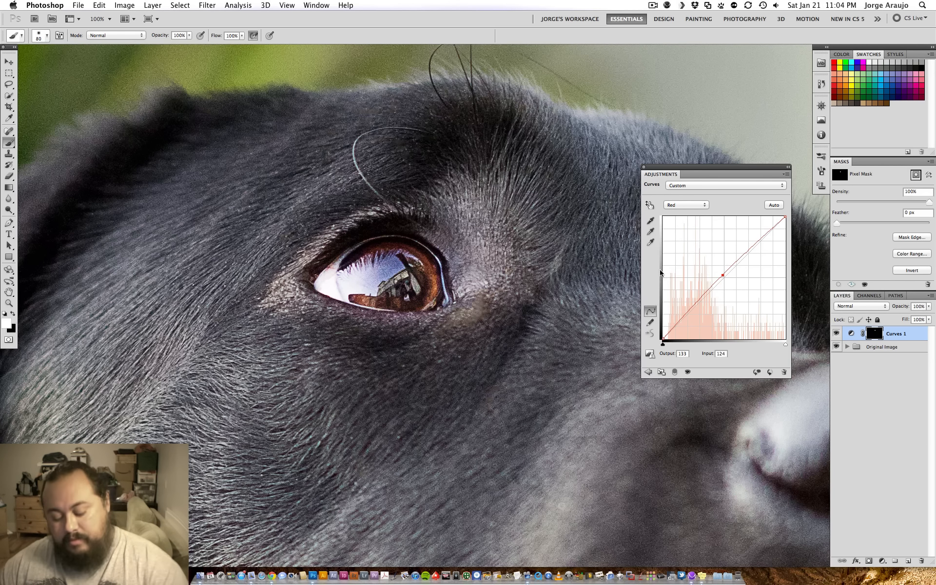
- Toggle the Curves 1 layer's visibility to compare the eye with and without the red channel adjustment
key(super+minus)
key(super+minus)
key(super+minus)
key(super+equal)
key(super+equal)
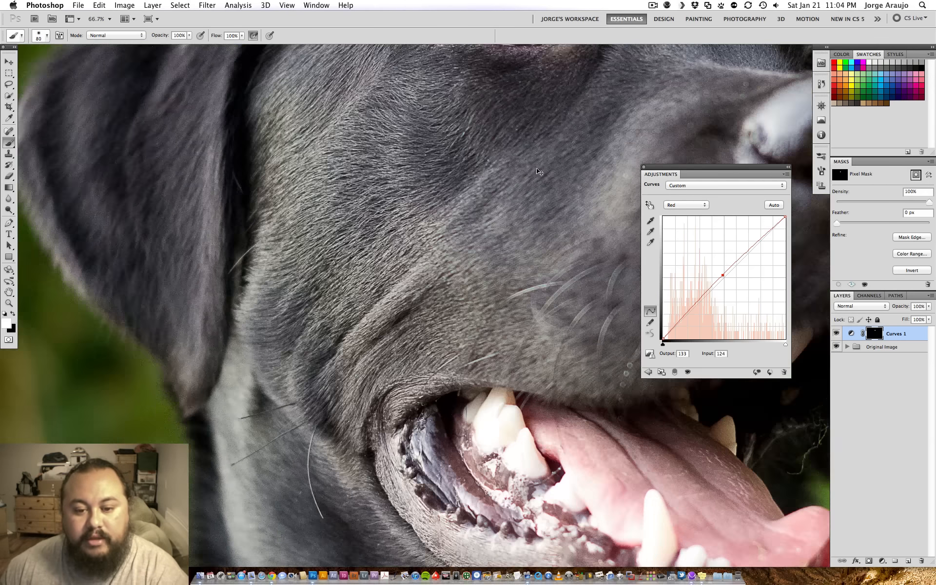
scroll(536, 168, up, 10)
scroll(439, 314, right, 3)
click(836, 335)
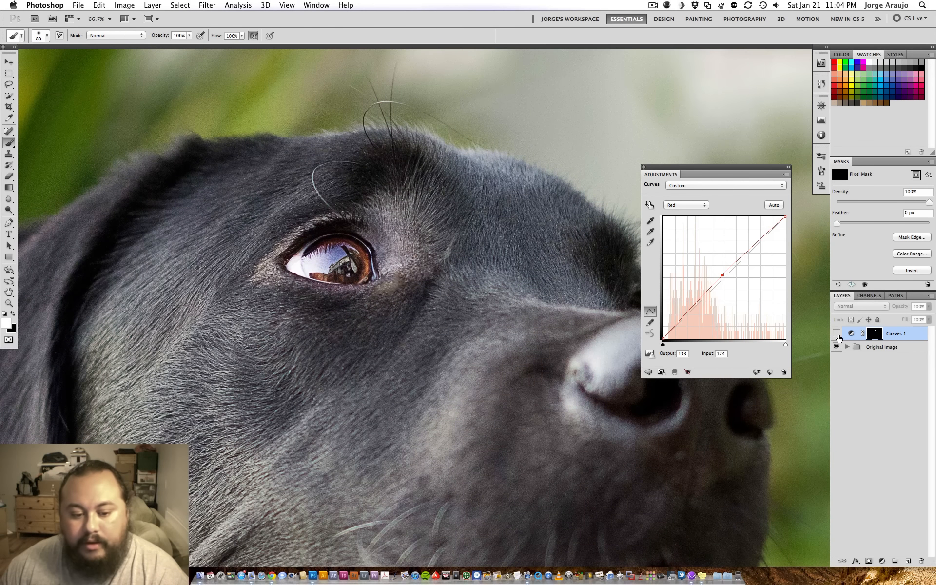
click(836, 336)
click(836, 335)
click(836, 335)
click(836, 335)
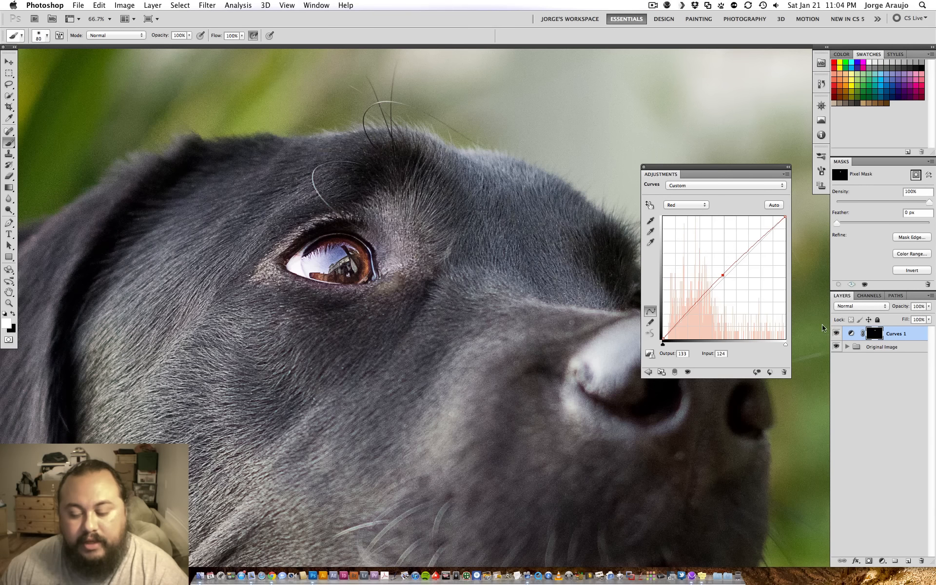
- Delete the Curves 1 layer mask and remove the added points from the Red and RGB curves
drag(723, 276, 922, 561)
click(542, 191)
click(688, 204)
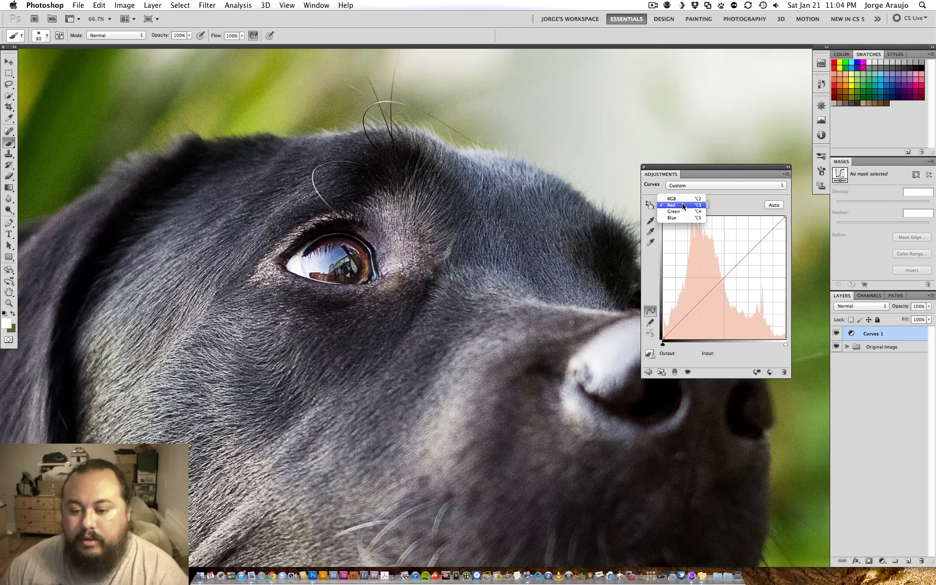
click(686, 199)
super+click(754, 233)
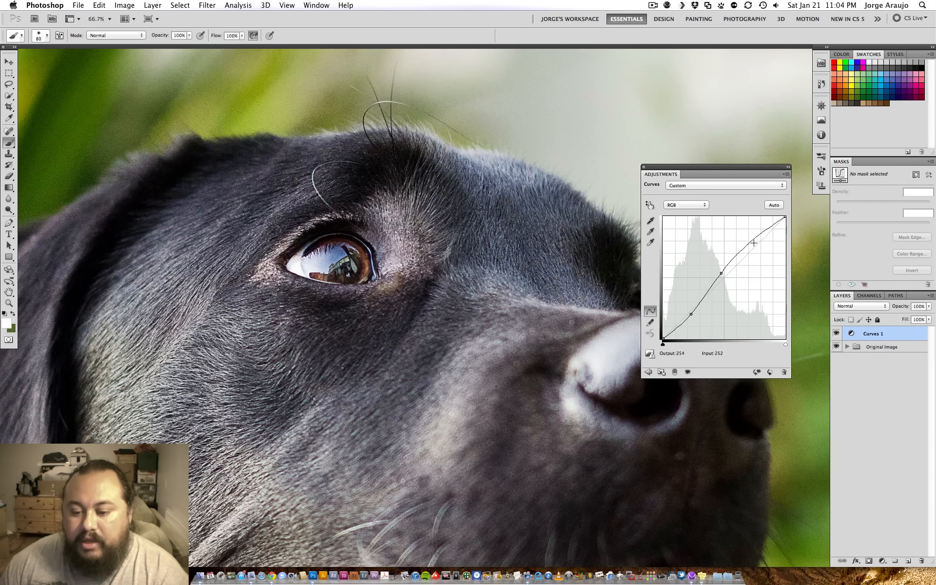
super+click(721, 274)
super+click(691, 315)
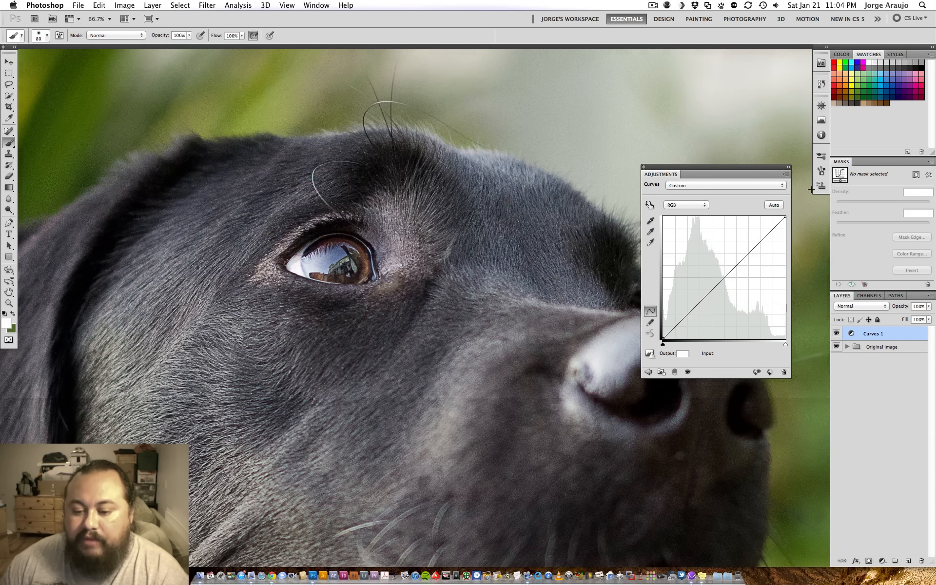
- Shape the RGB curve into a wave with eight alternating high and low points across the tonal range
key(super+minus)
key(super+minus)
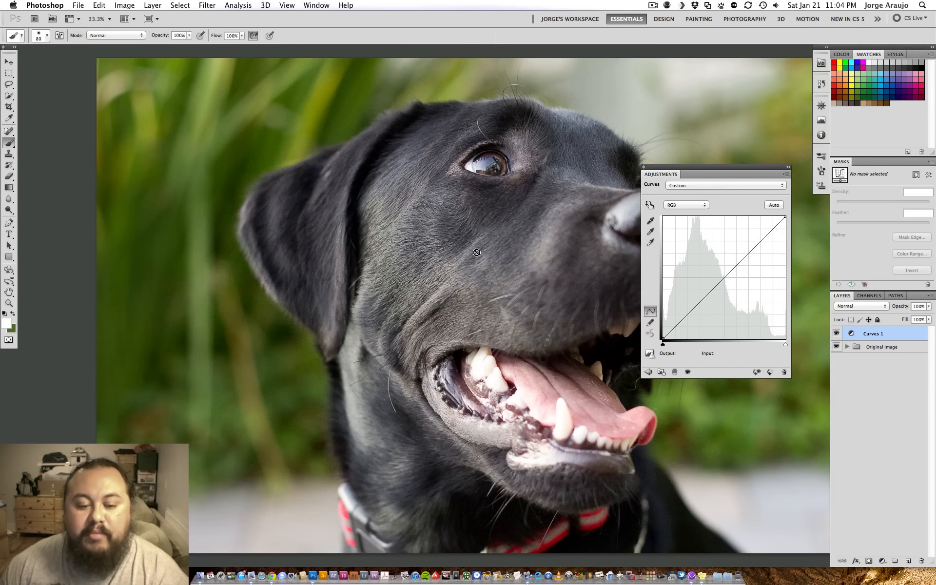
drag(515, 235, 375, 243)
key(super+minus)
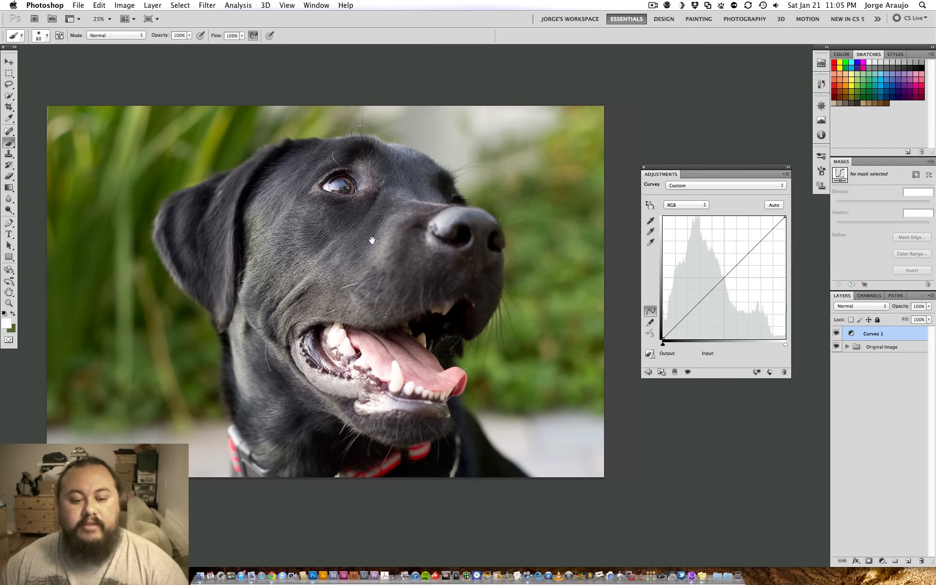
drag(698, 301, 740, 265)
drag(757, 251, 776, 300)
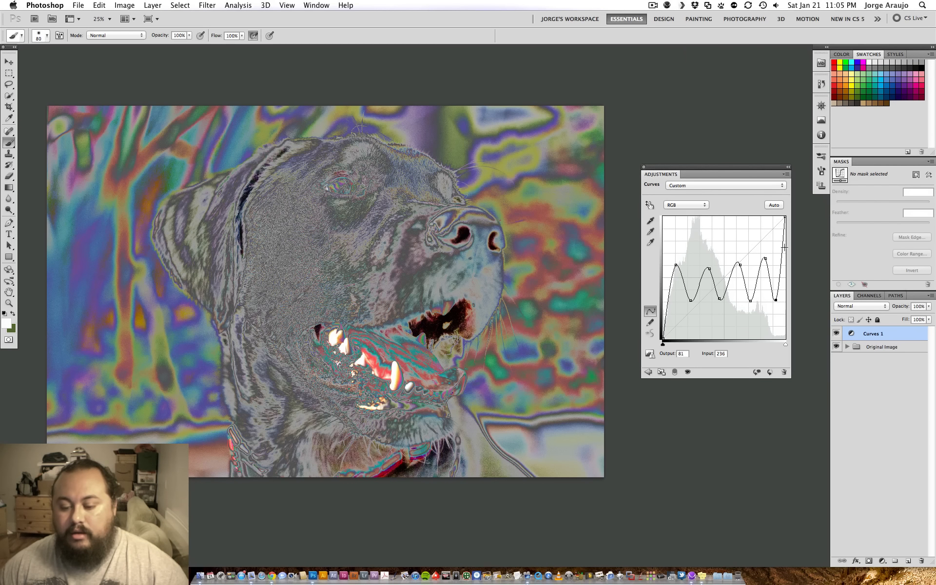
- Remove every wave point from the RGB curve to make it a straight diagonal again
drag(776, 300, 802, 215)
drag(765, 258, 801, 183)
drag(750, 301, 791, 196)
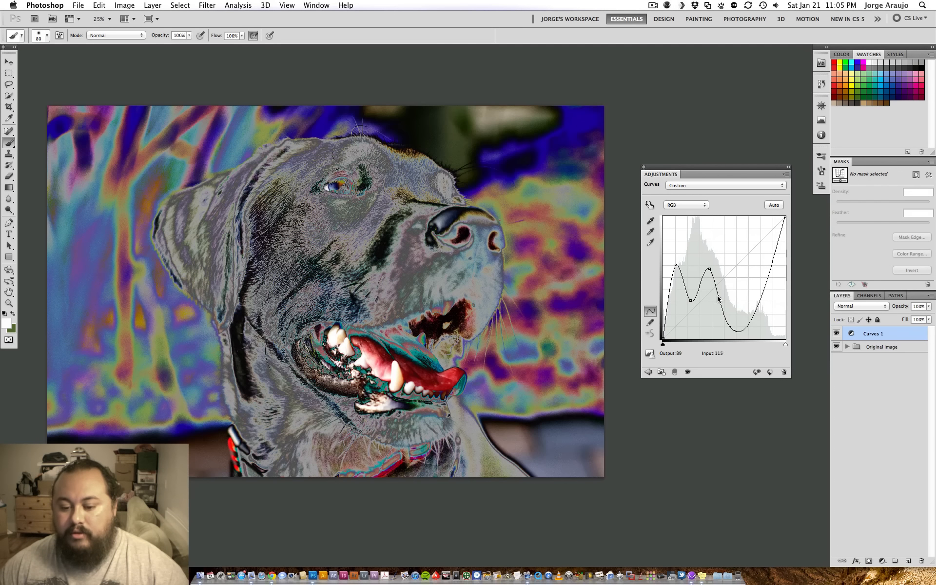
drag(720, 298, 793, 195)
super+click(711, 269)
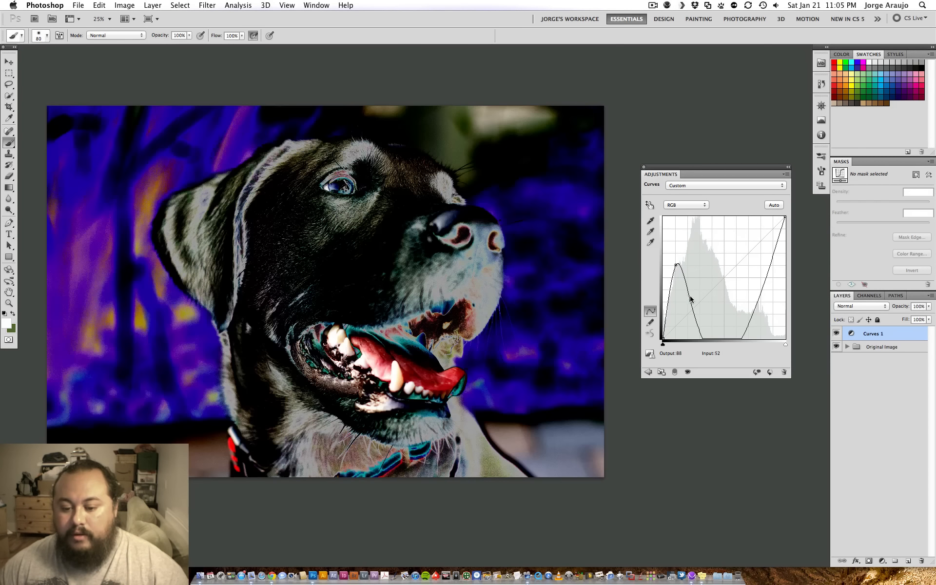
drag(691, 299, 796, 201)
drag(676, 267, 795, 258)
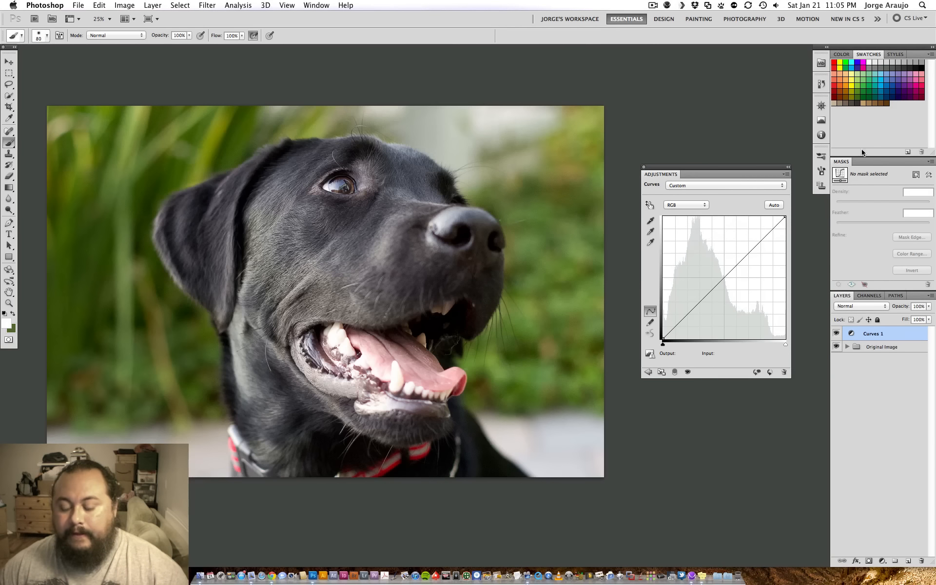
key(super+Tab)
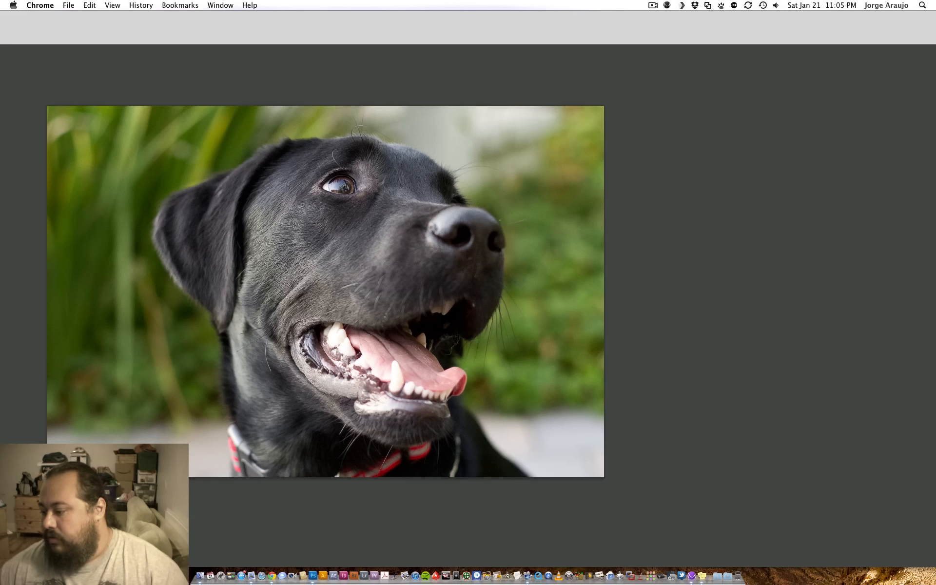
click(388, 87)
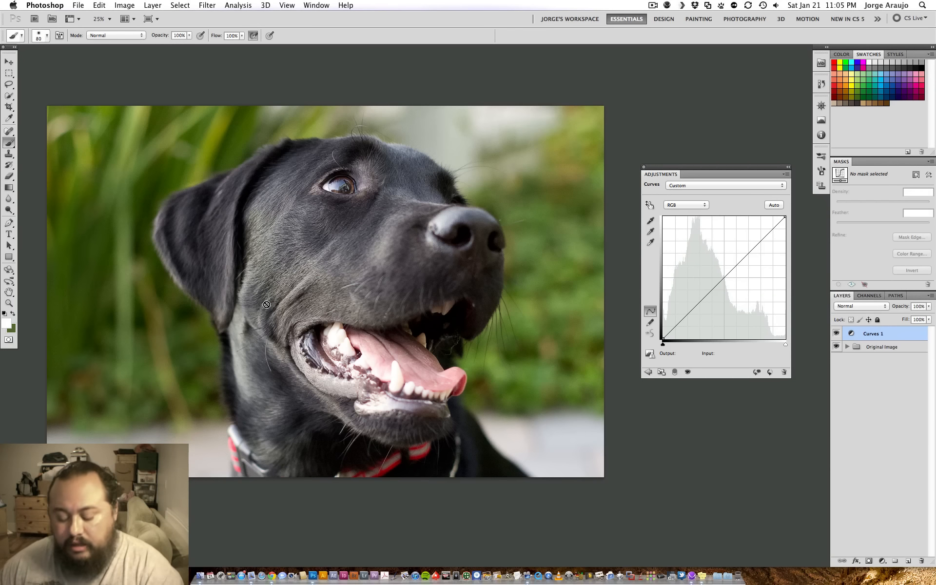
- Raise the RGB curve's black point to output 49 at input 0, checking the dark fur beside the ear
key(super+equal)
key(super+equal)
drag(308, 316, 485, 350)
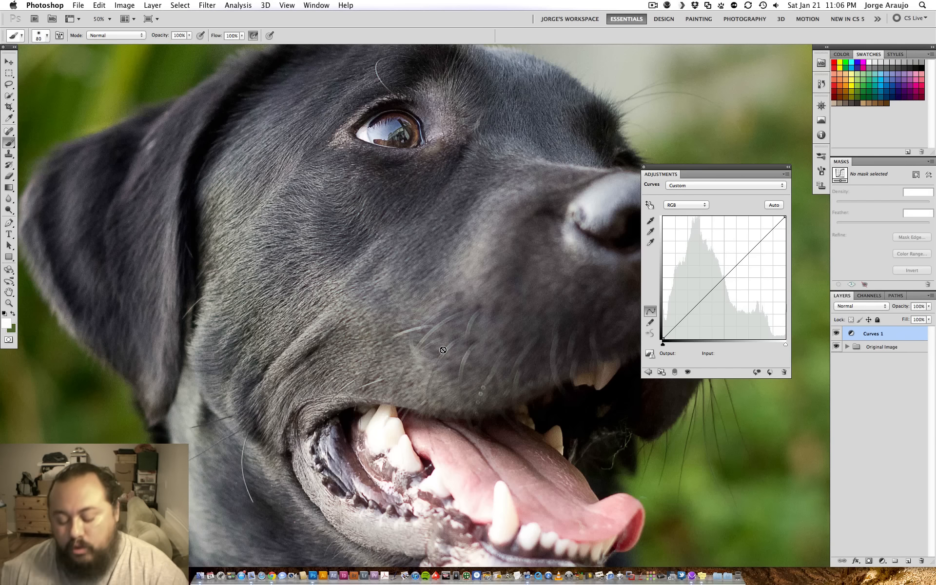
key(super+plus)
key(super+plus)
drag(387, 225, 715, 350)
drag(435, 264, 616, 312)
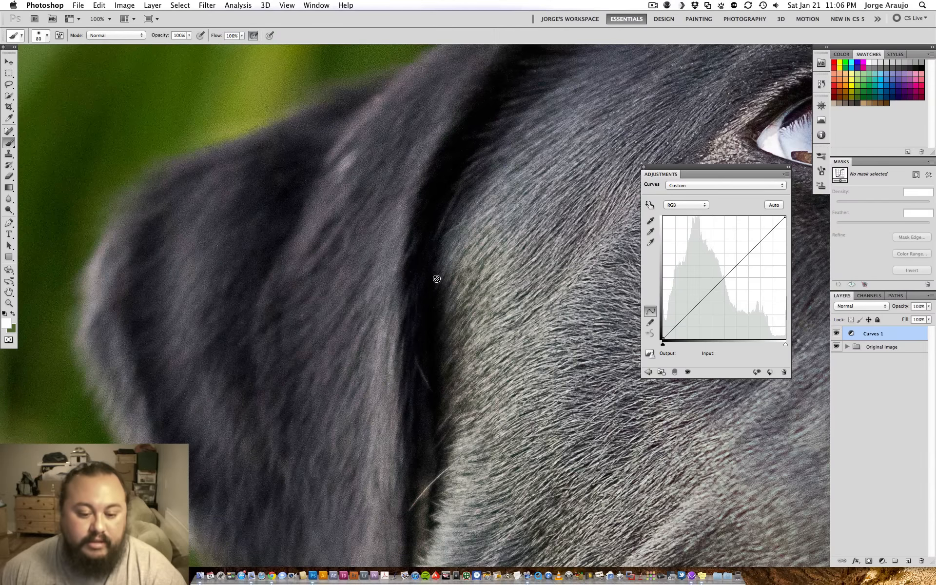
key(super+plus)
key(super+plus)
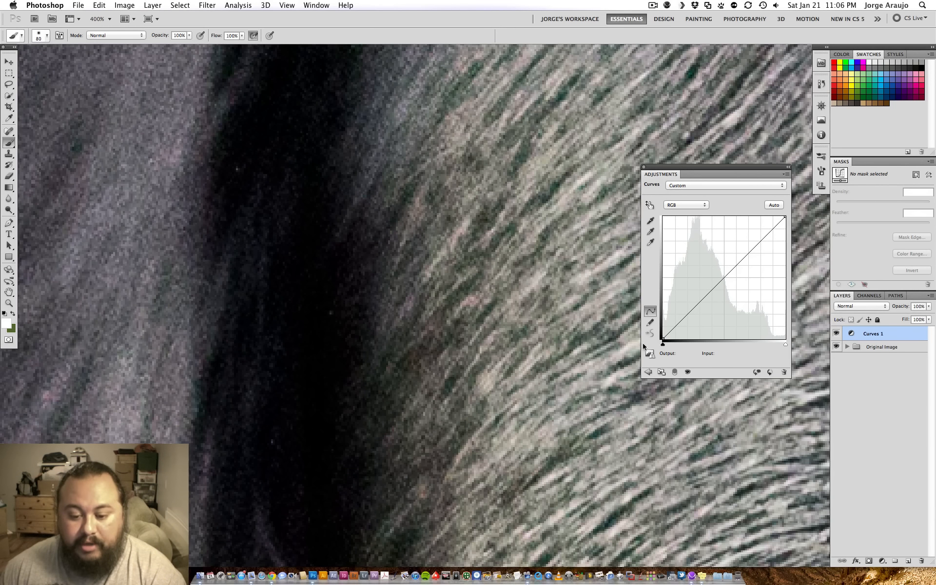
key(super+minus)
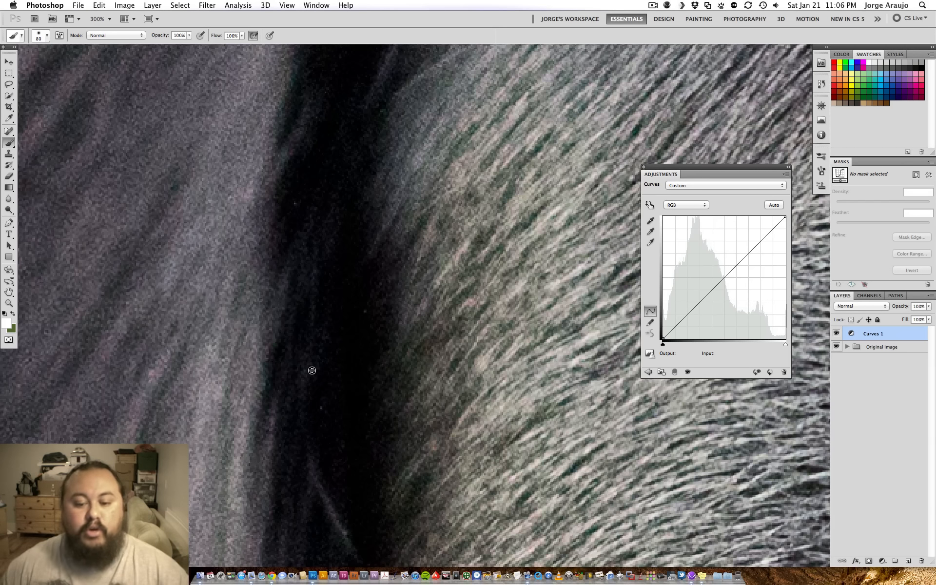
drag(663, 340, 663, 318)
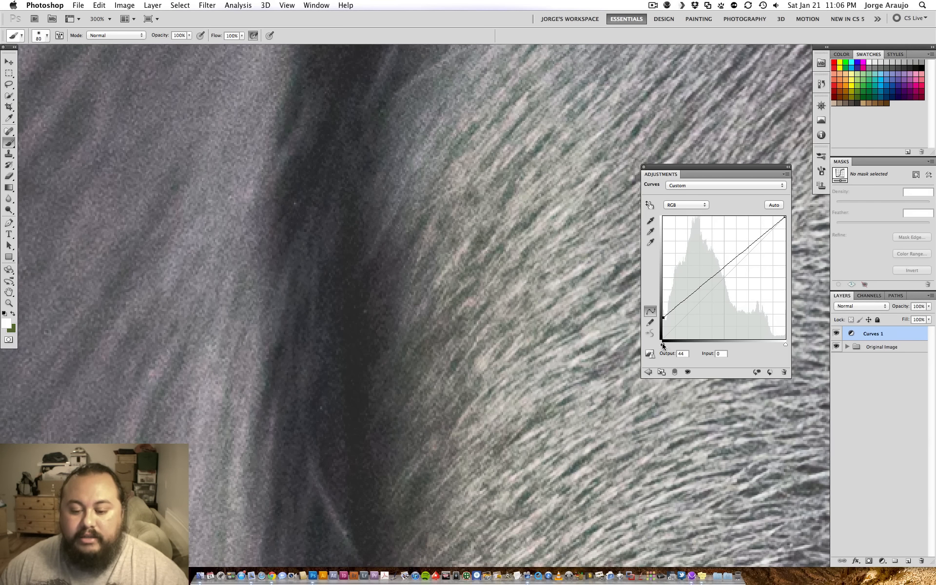
mouse_move(664, 320)
mouse_down()
mouse_move(661, 337)
mouse_move(661, 317)
mouse_up()
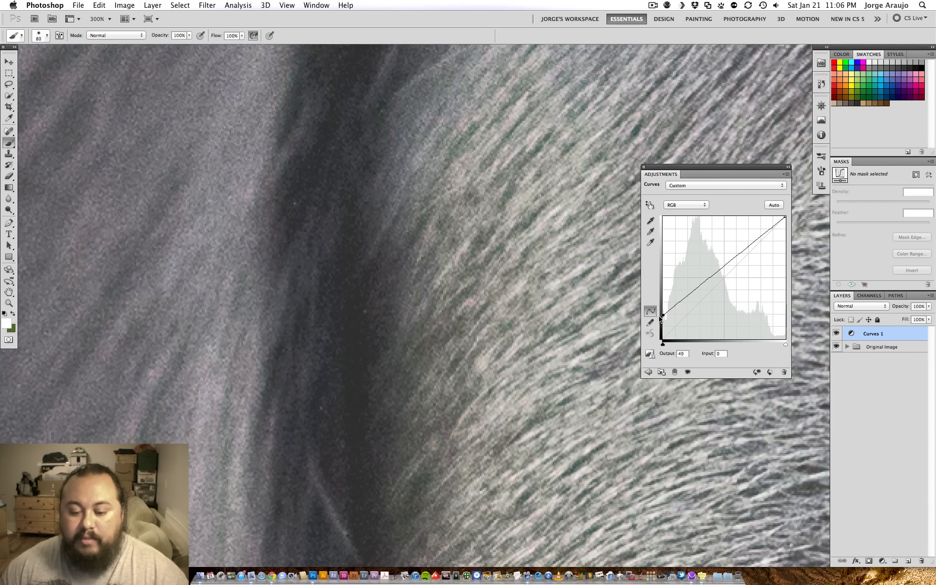
- Examine the lifted blacks across the whole photo and up close inside the dog's mouth
key(super+0)
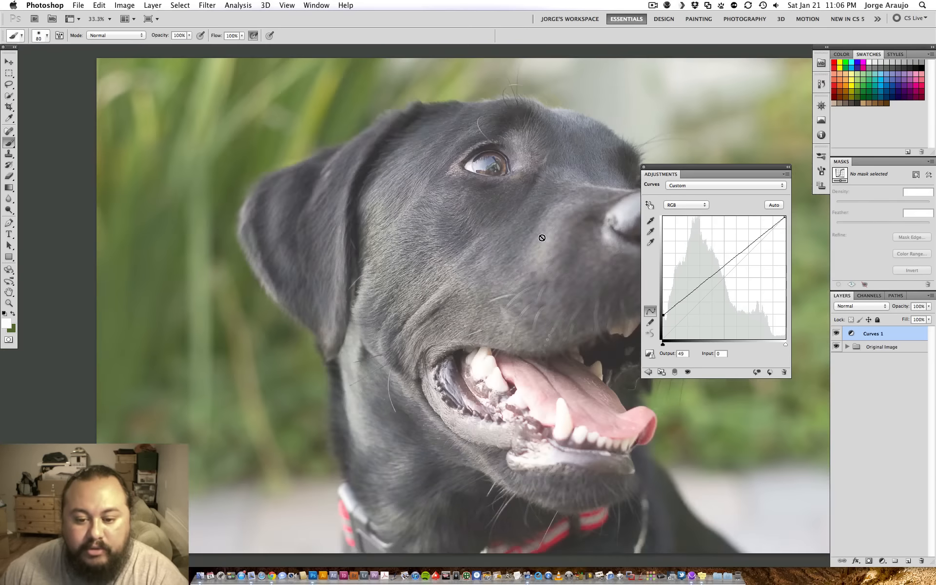
drag(542, 237, 454, 202)
key(super+=)
key(super+=)
key(super+=)
key(super+=)
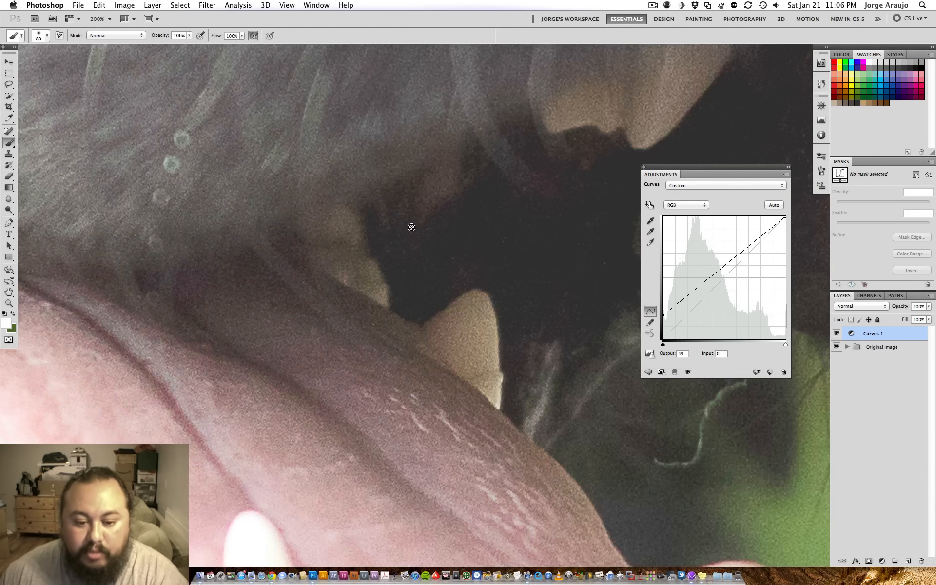
key(super+minus)
key(super+minus)
key(super+minus)
key(super+minus)
key(super+minus)
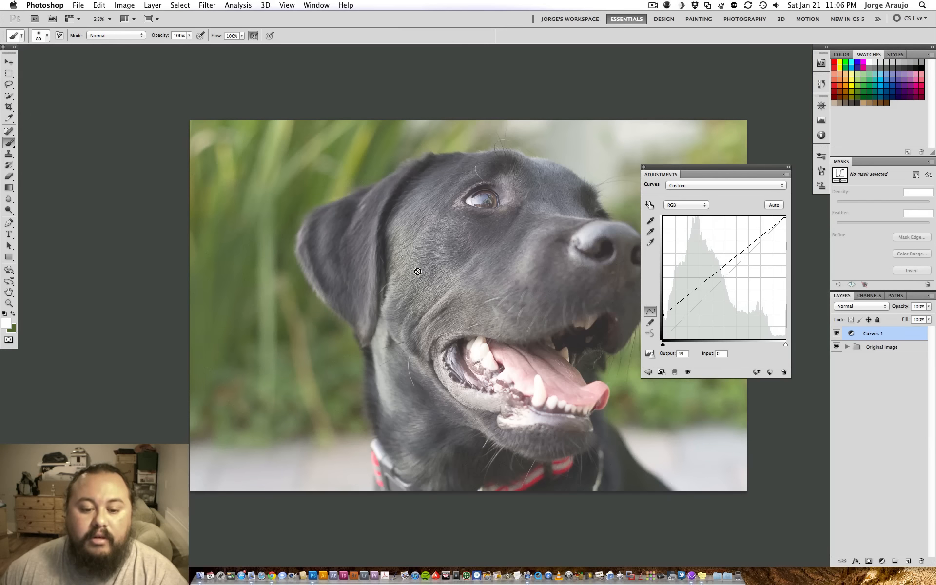
drag(502, 278, 379, 271)
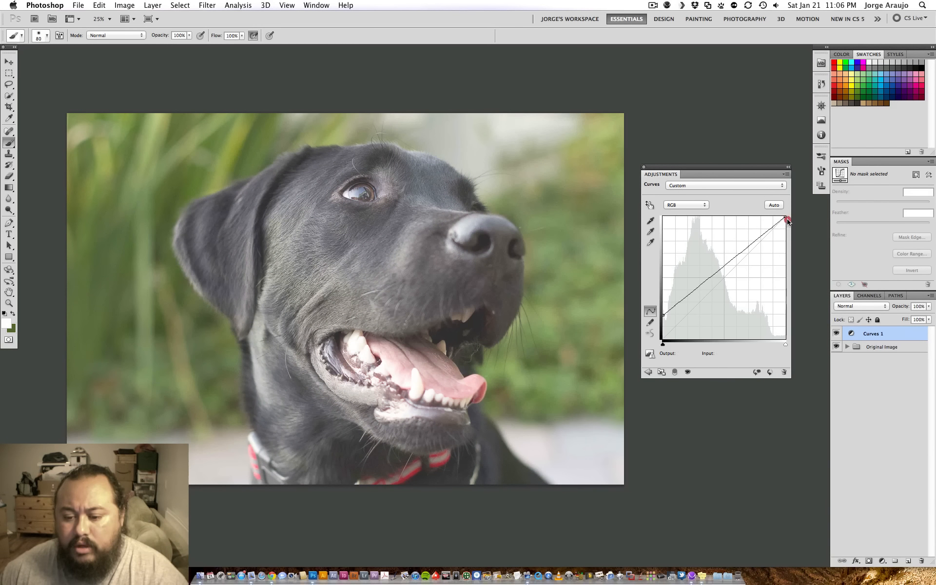
- Lower the RGB curve's white point to output 151 at input 255 and inspect the dog's nose and muzzle
drag(786, 218, 796, 266)
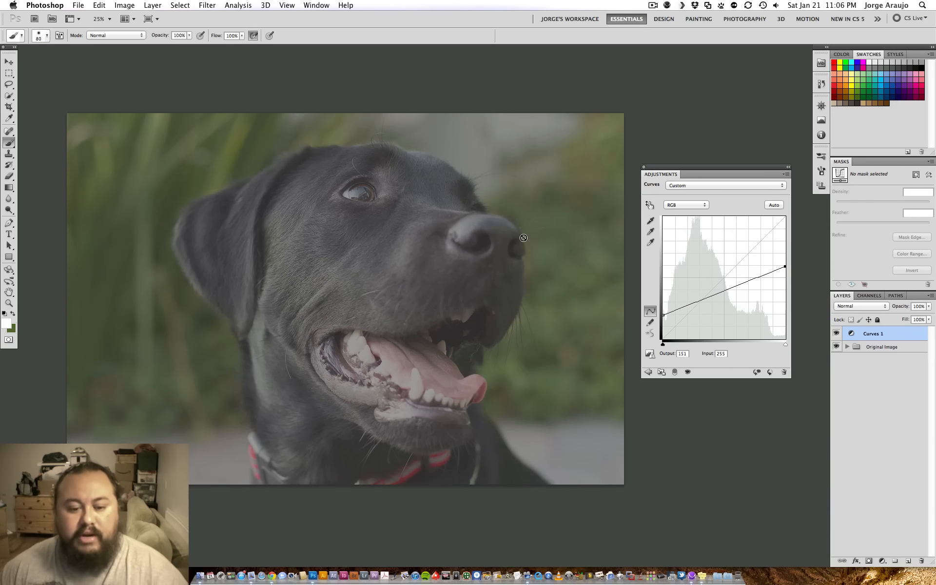
key(super+equal)
key(super+equal)
key(super+equal)
drag(502, 264, 515, 357)
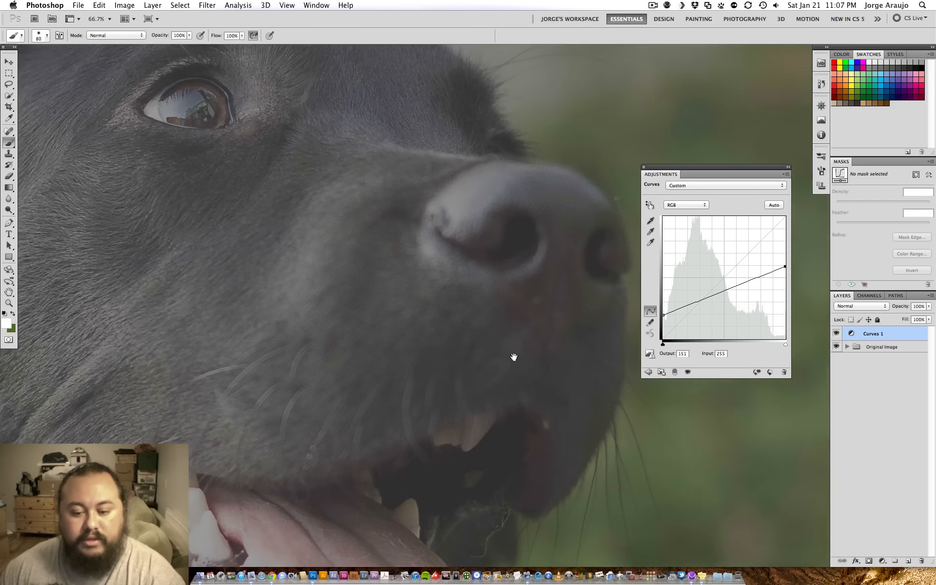
key(super+minus)
- Reset the RGB curve's endpoints, with the white point at output 255 and the black point at output 0
drag(785, 266, 785, 218)
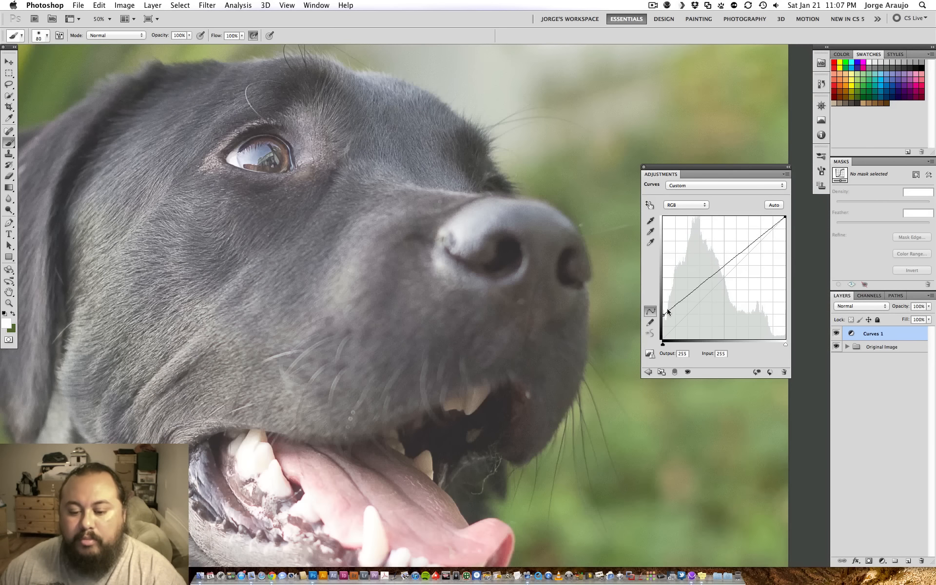
drag(662, 315, 662, 340)
key(super+minus)
key(super+minus)
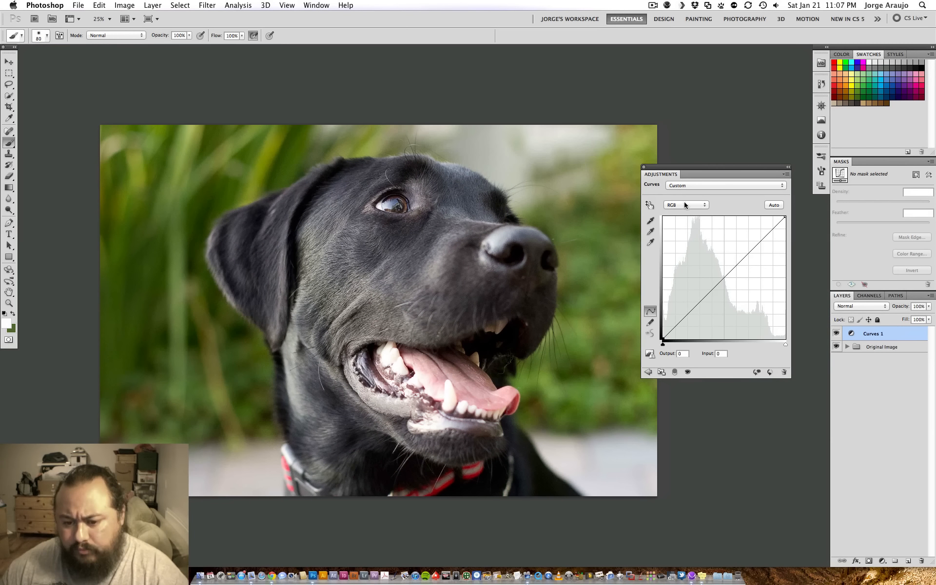
- Try pulling the Green channel curve's black point past the corner and return to the RGB curve
click(684, 205)
click(674, 217)
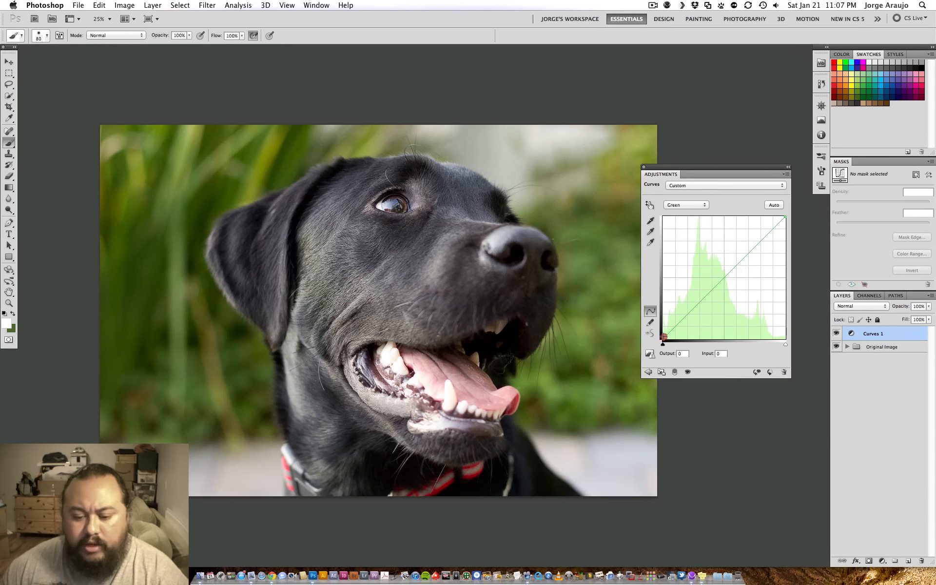
drag(663, 337, 650, 359)
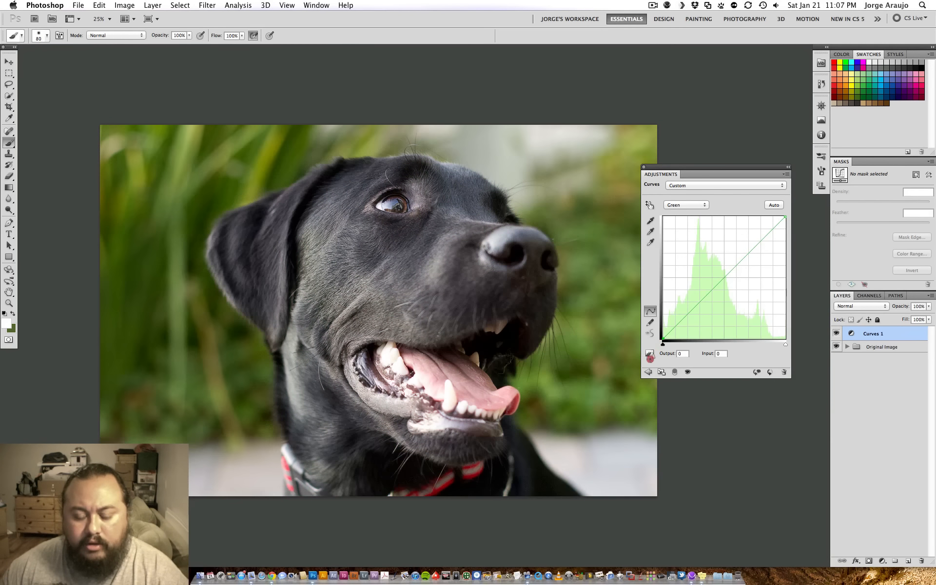
click(683, 205)
click(673, 193)
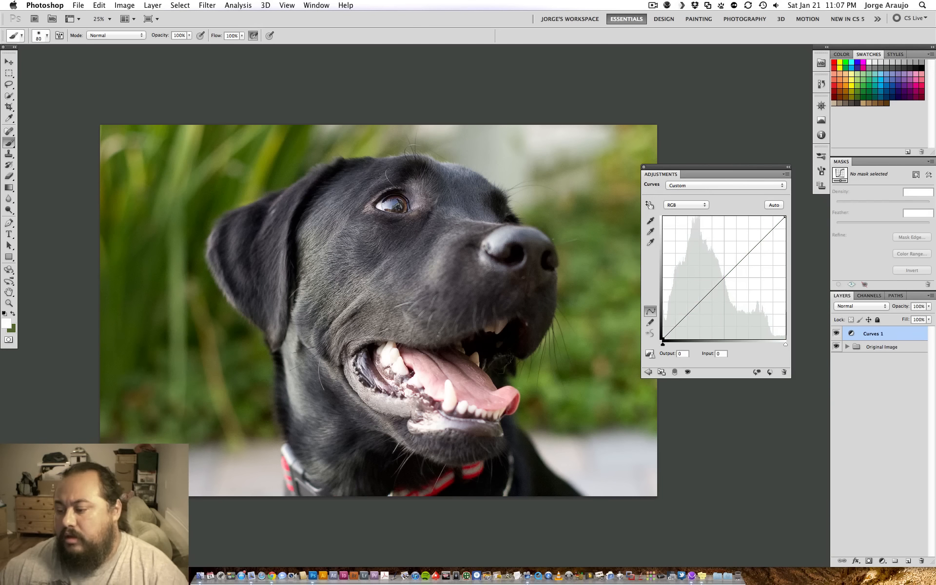
key(super+Tab)
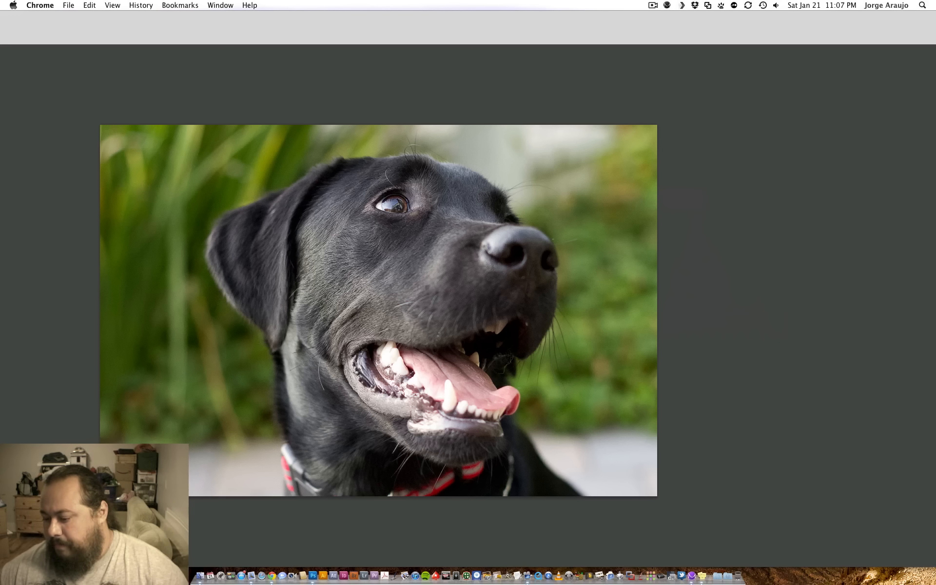
click(700, 245)
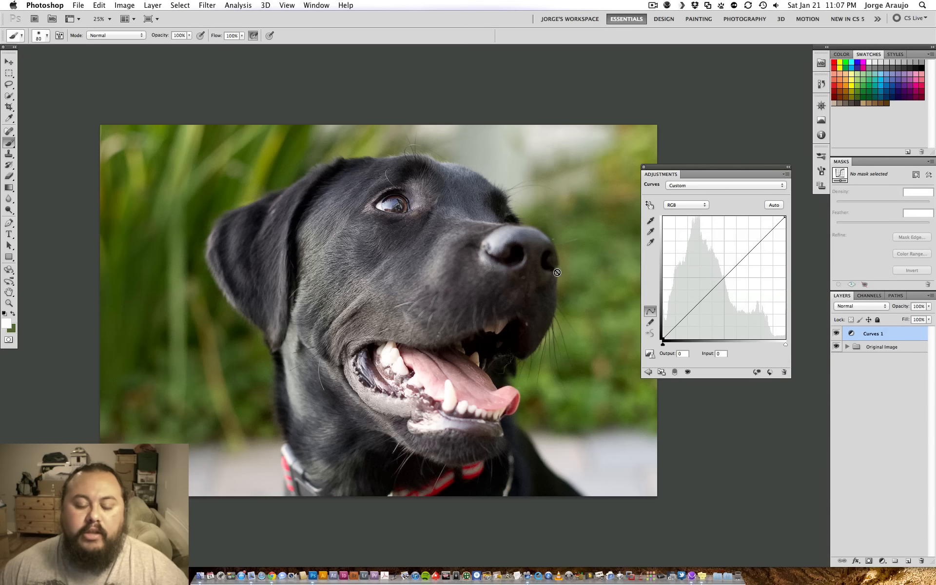
- Activate the Eyedropper tool, show the colour info readouts, and move the Curves settings clear of them
drag(549, 218, 478, 194)
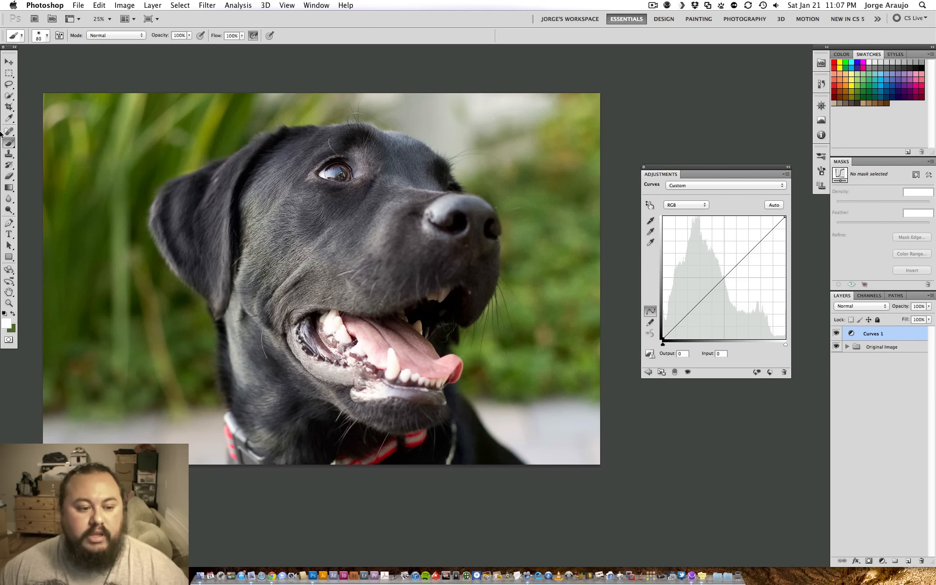
click(8, 119)
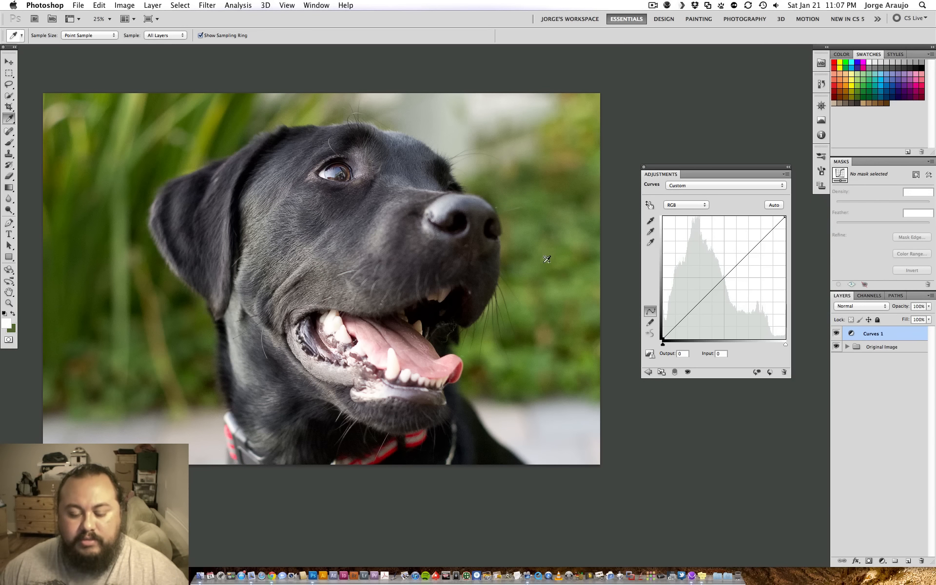
key(F8)
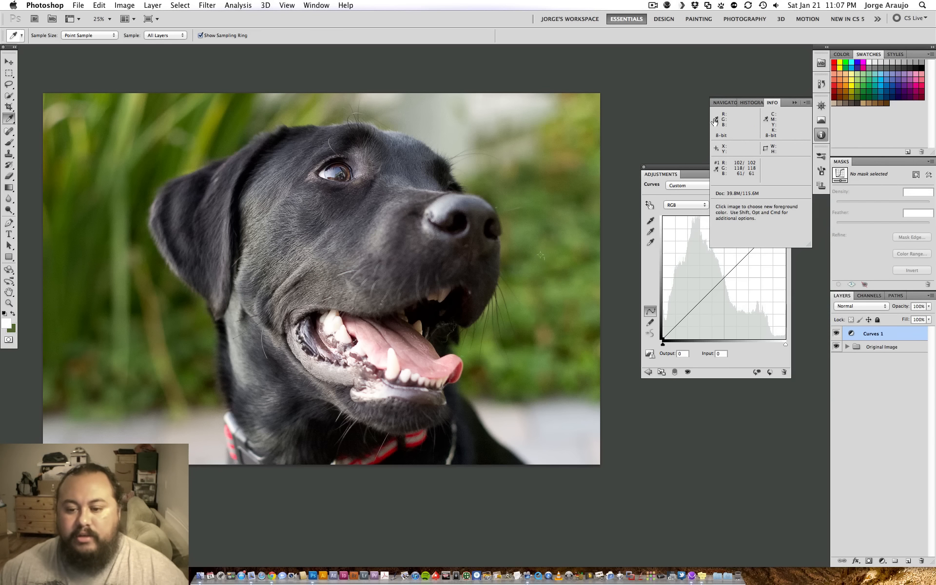
drag(692, 173, 685, 272)
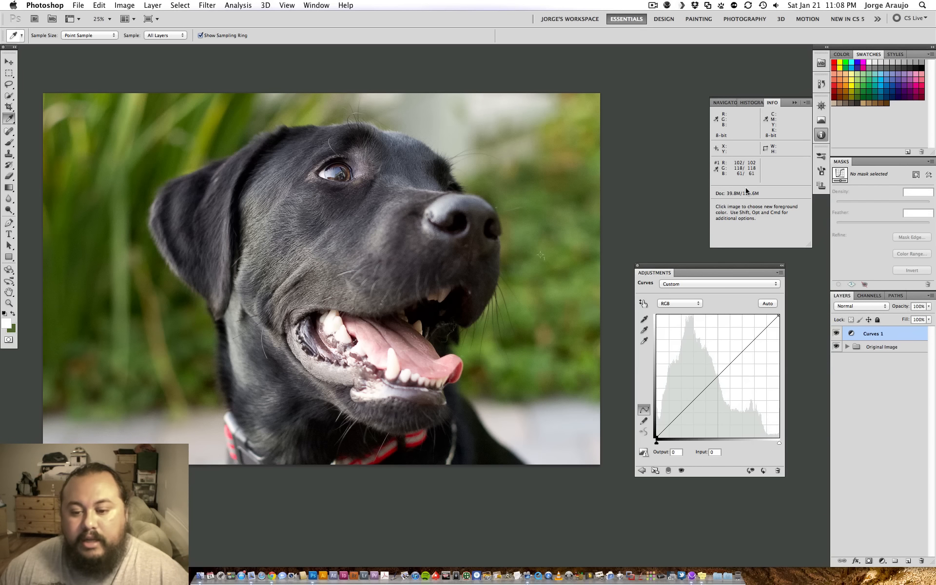
- Raise the Blue channel curve to output 190 at input 113 and inspect the background beside the dog's nose
click(682, 304)
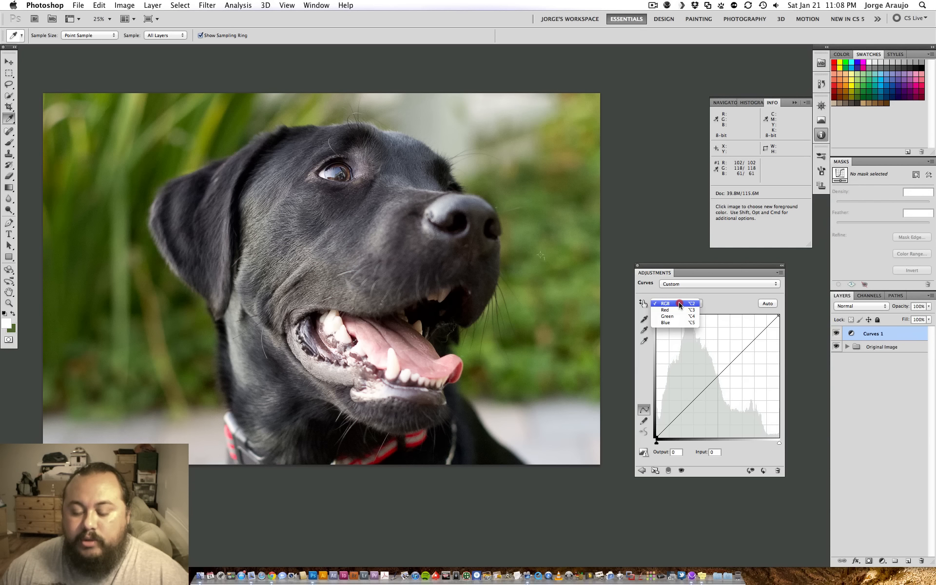
click(666, 322)
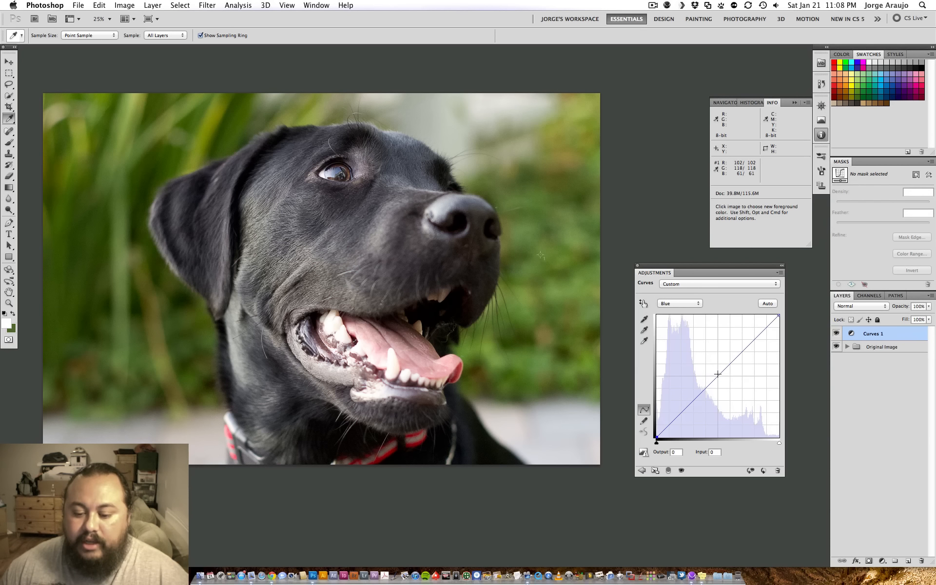
drag(718, 374, 711, 346)
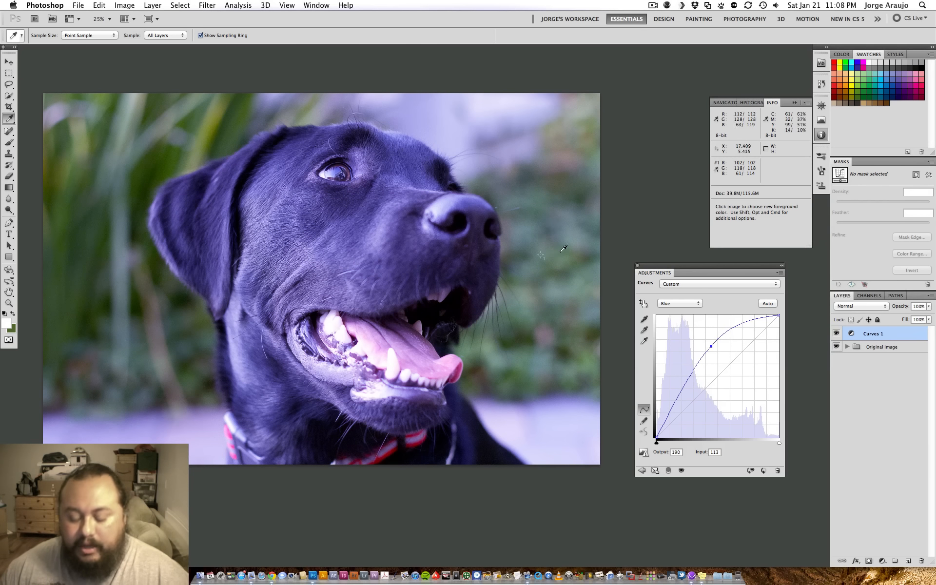
key(super+equal)
key(super+equal)
key(super+equal)
drag(607, 247, 212, 348)
drag(318, 326, 424, 342)
key(super+equal)
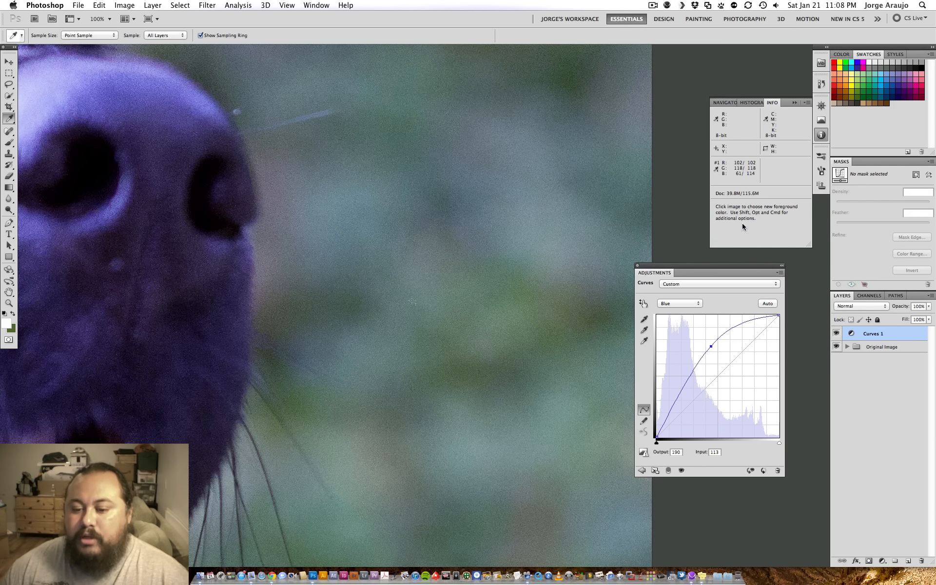
- Raise the Red channel curve to output 149 at input 132
click(709, 348)
drag(710, 347, 720, 365)
click(695, 304)
click(683, 291)
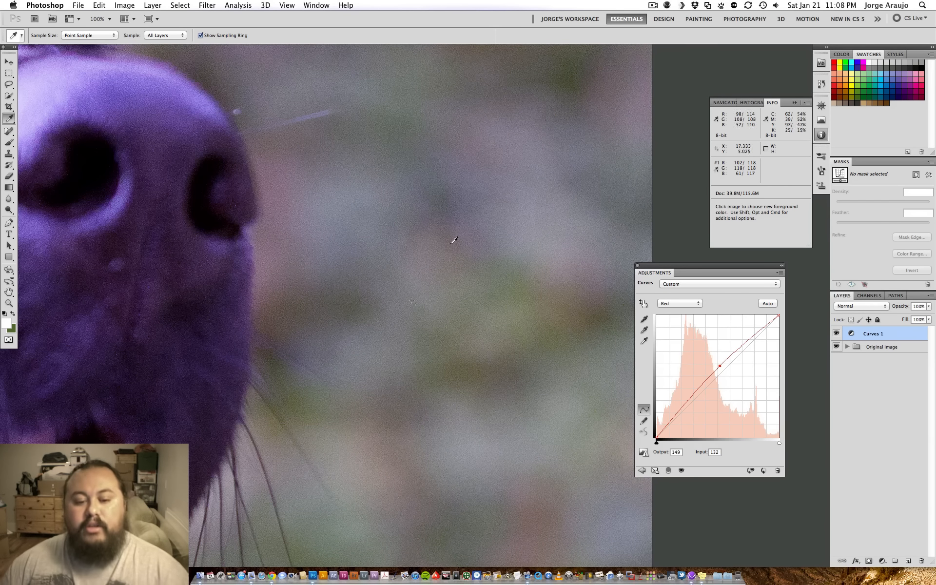
- Examine the background's colour and its colour readings up close and across the whole photo
key(super+minus)
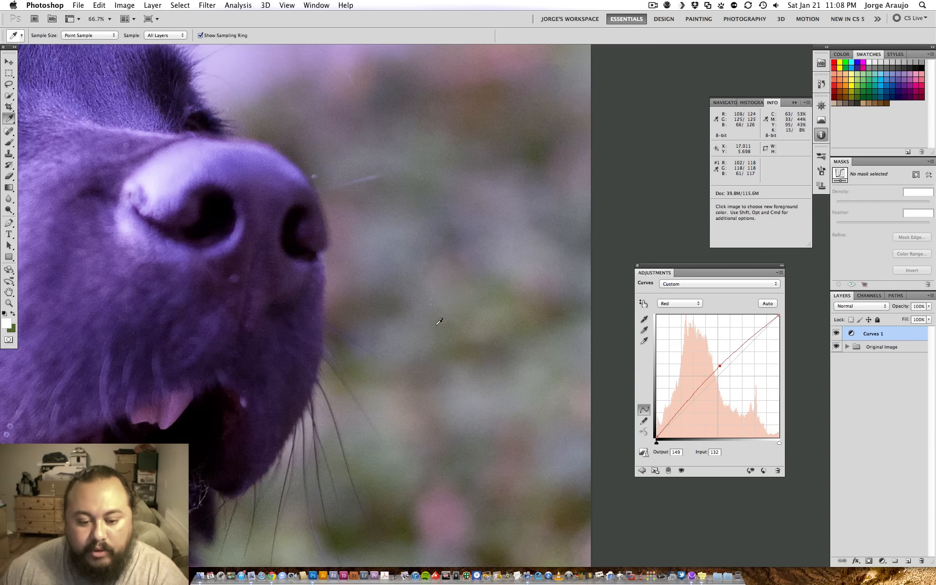
key(super+plus)
key(super+plus)
key(super+plus)
key(super+minus)
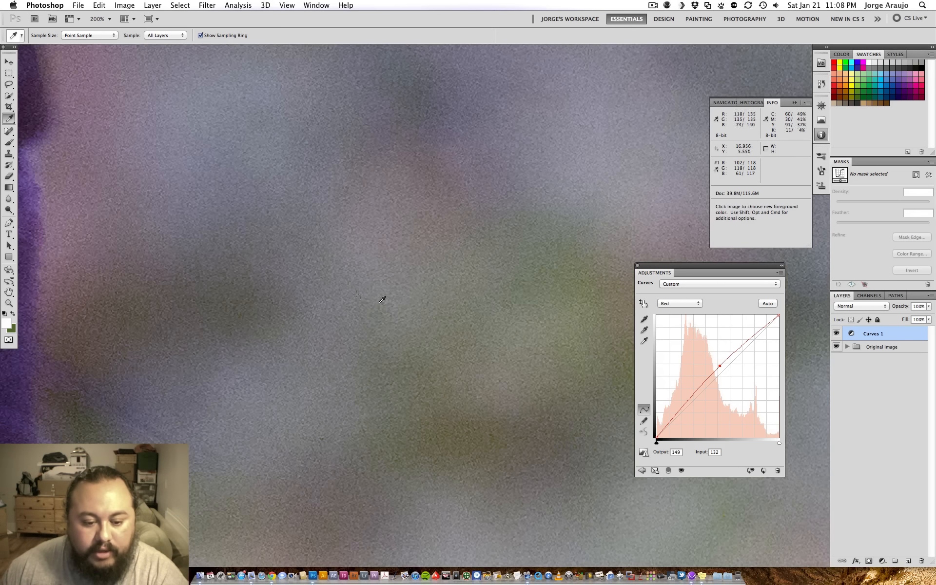
key(super+minus)
key(super+minus)
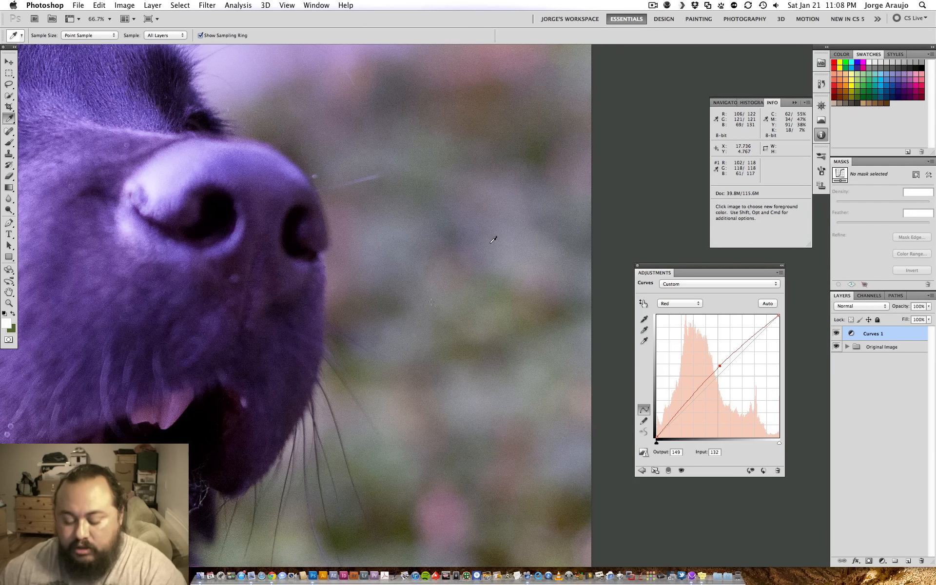
key(super+minus)
key(super+minus)
key(super+minus)
drag(495, 274, 261, 285)
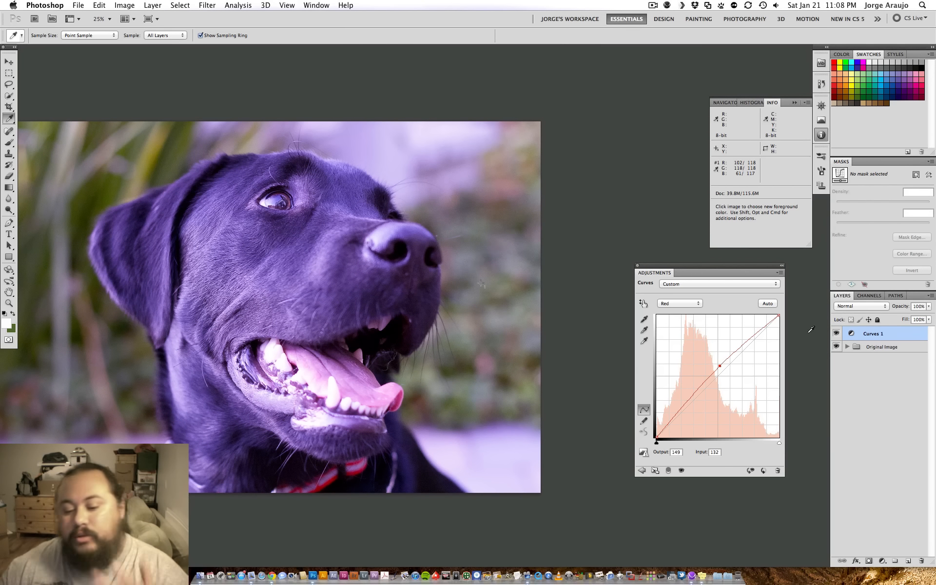
- Delete the added points from the Red and Blue channel curves
drag(720, 366, 676, 312)
click(679, 304)
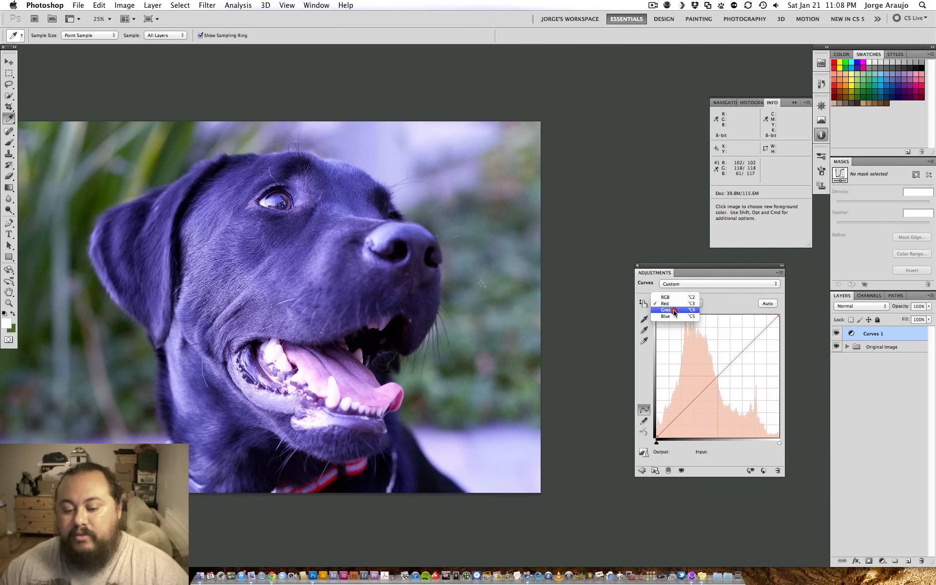
click(677, 312)
click(676, 304)
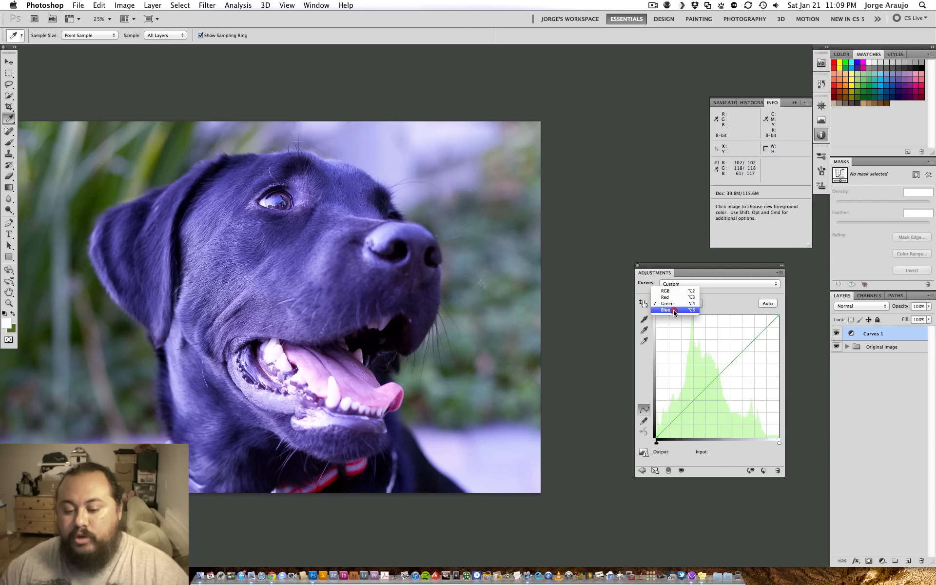
click(678, 310)
drag(708, 347, 844, 302)
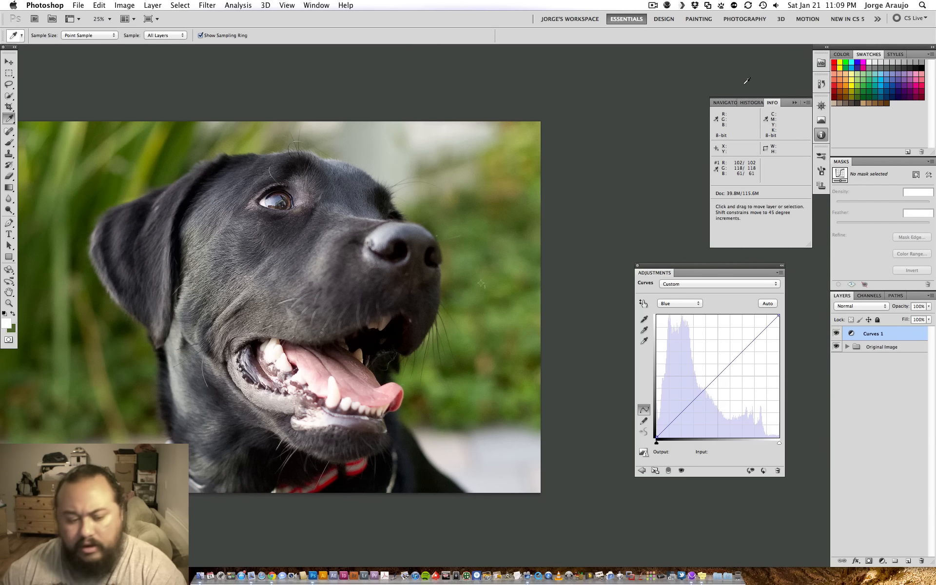
- Switch to the Move tool, hide the colour info readouts, and reposition the Curves settings beside the photo
key(super+minus)
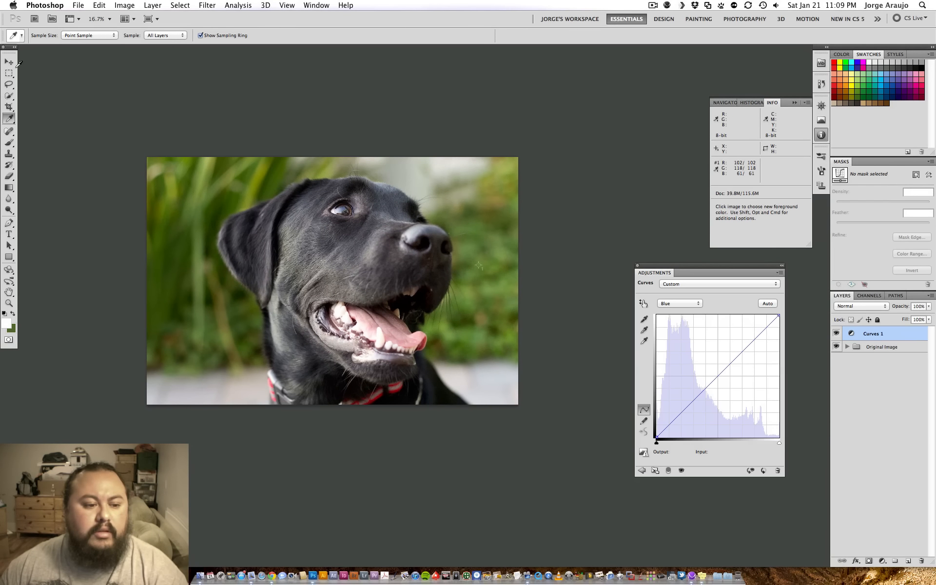
click(9, 61)
key(super+equal)
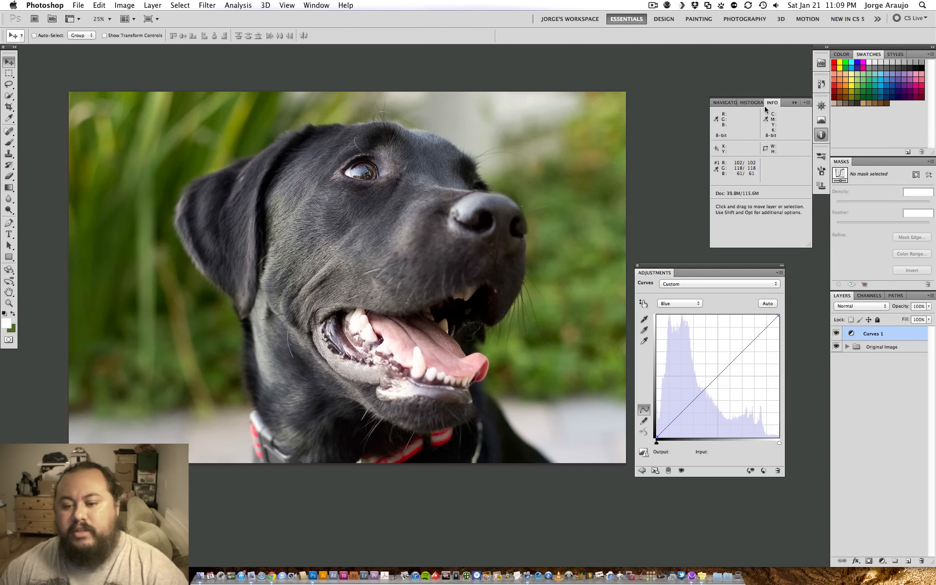
click(773, 106)
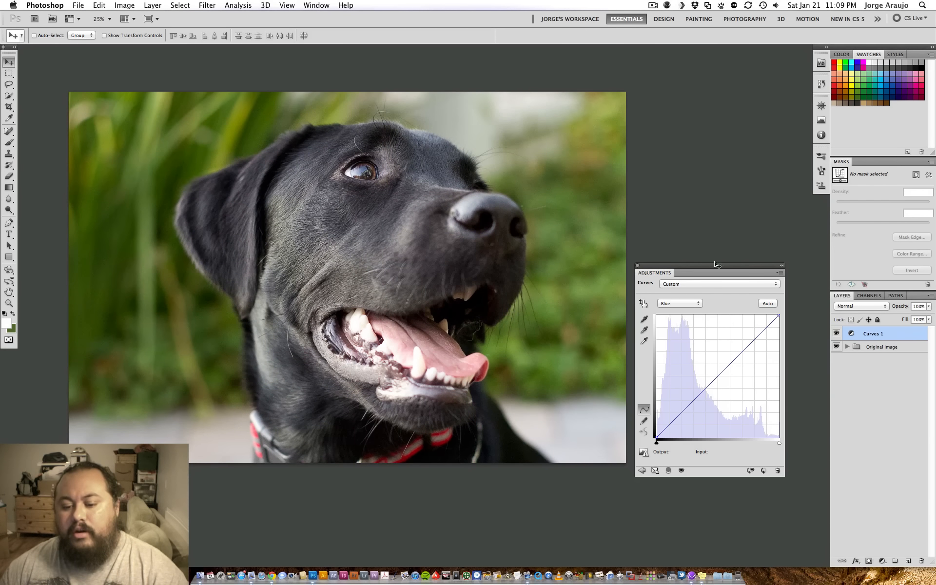
drag(717, 264, 736, 216)
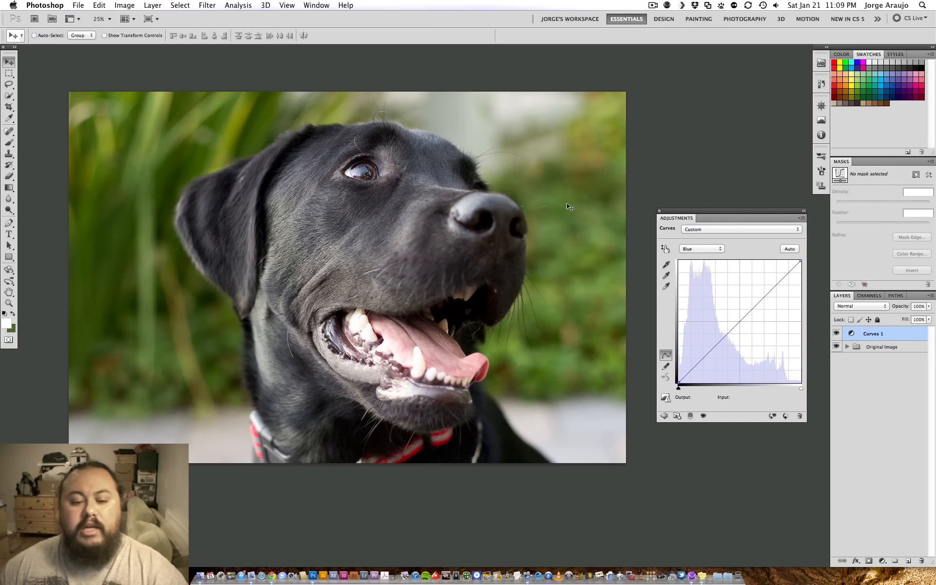
- Brighten the photo by raising the RGB curve to output 141 at input 119
click(702, 248)
click(695, 229)
click(737, 317)
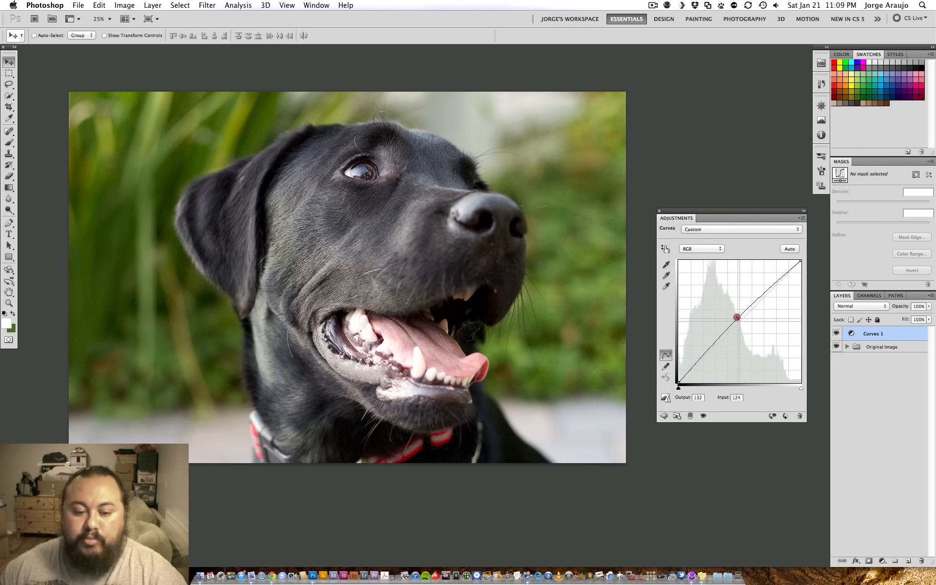
drag(736, 318, 736, 315)
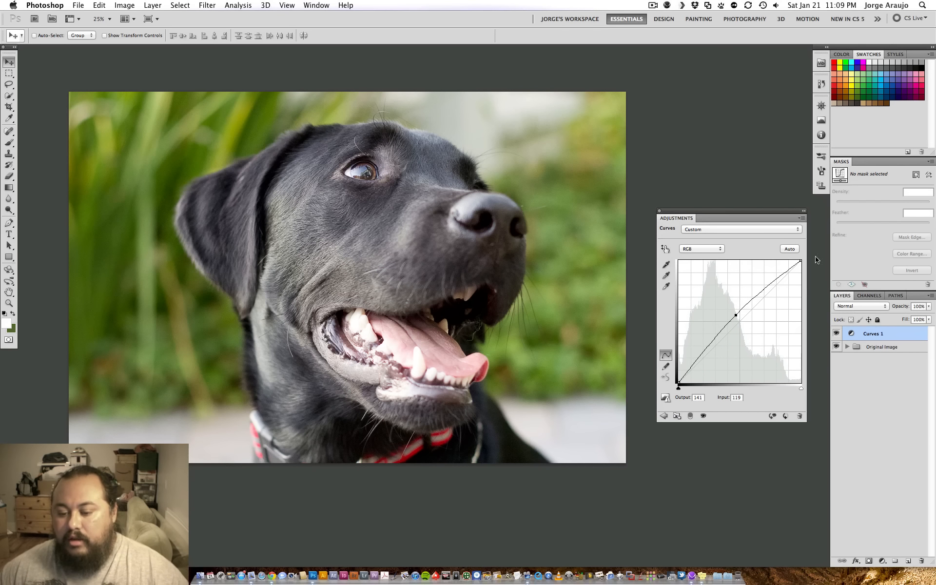
- Add a second Curves adjustment layer with a contrast S-curve, lowering shadows to output 50 at input 62 and raising the highlights
click(880, 560)
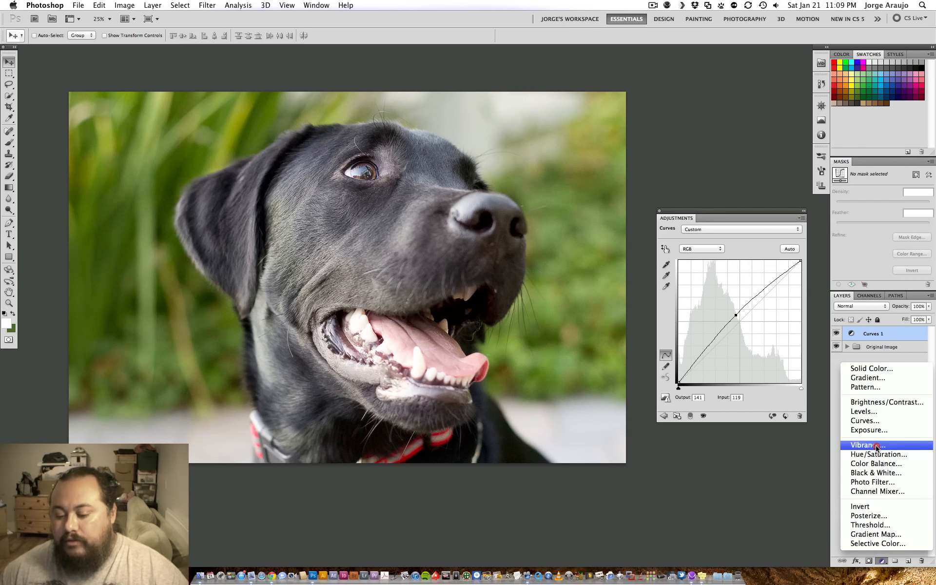
click(873, 418)
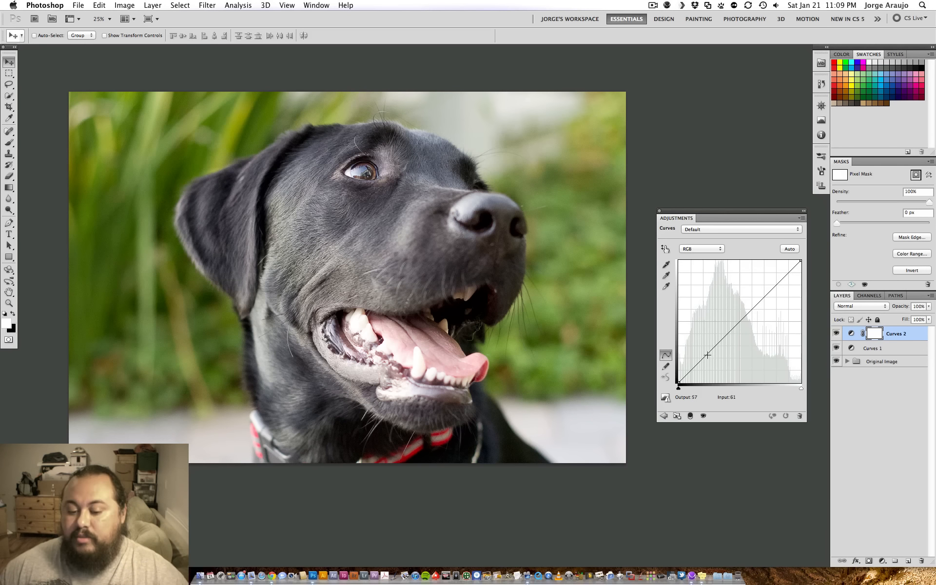
drag(708, 355, 708, 357)
click(773, 288)
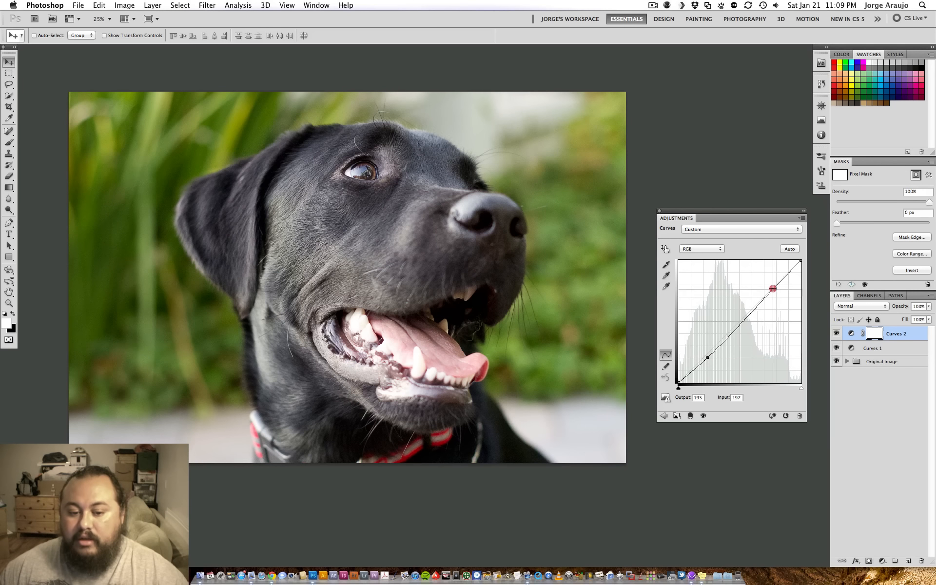
drag(773, 288, 770, 284)
drag(708, 358, 709, 359)
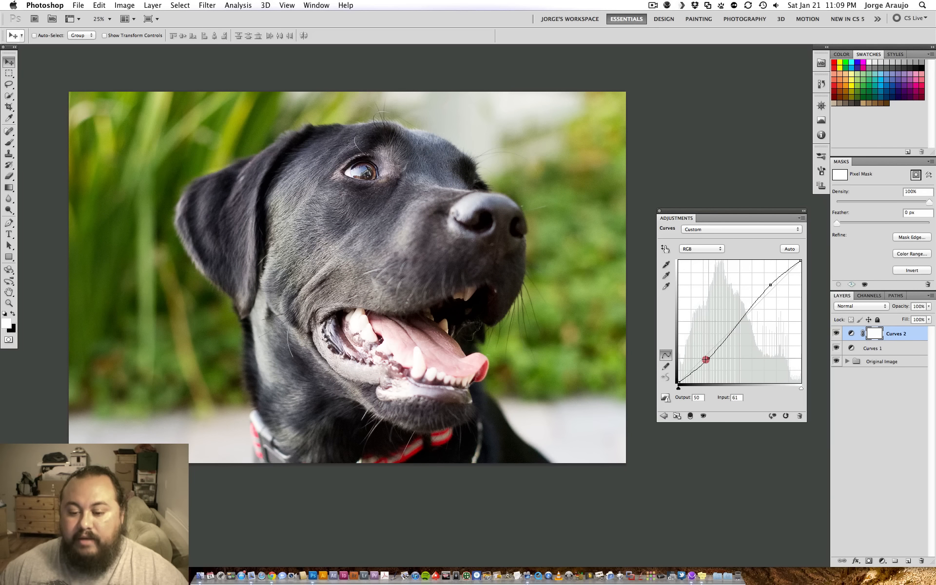
- Compare the photo with and without the Curves 2 and Curves 1 layers
click(836, 335)
click(836, 334)
click(839, 349)
click(838, 349)
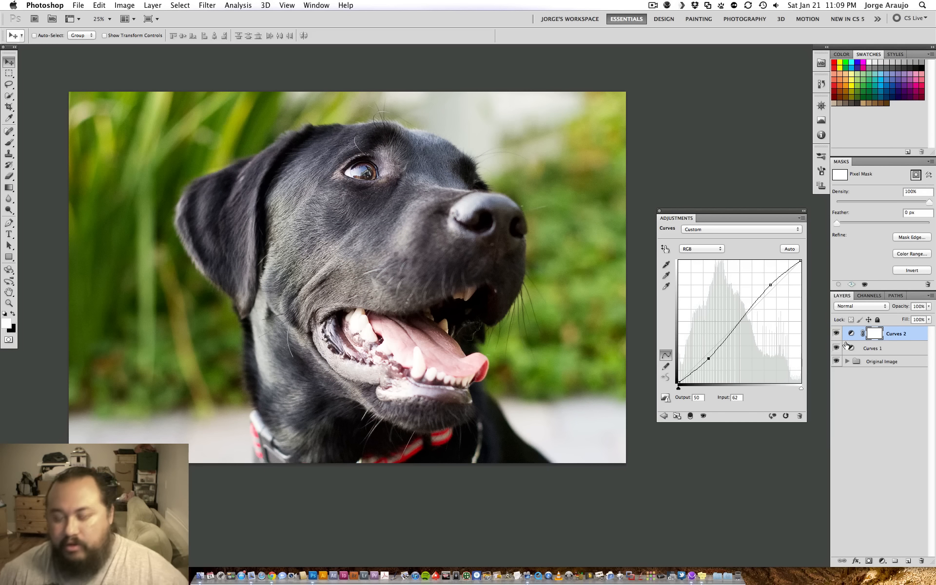
- Add a third Curves adjustment layer and raise its Red channel curve to output 139 at input 112
click(883, 563)
click(858, 420)
click(707, 249)
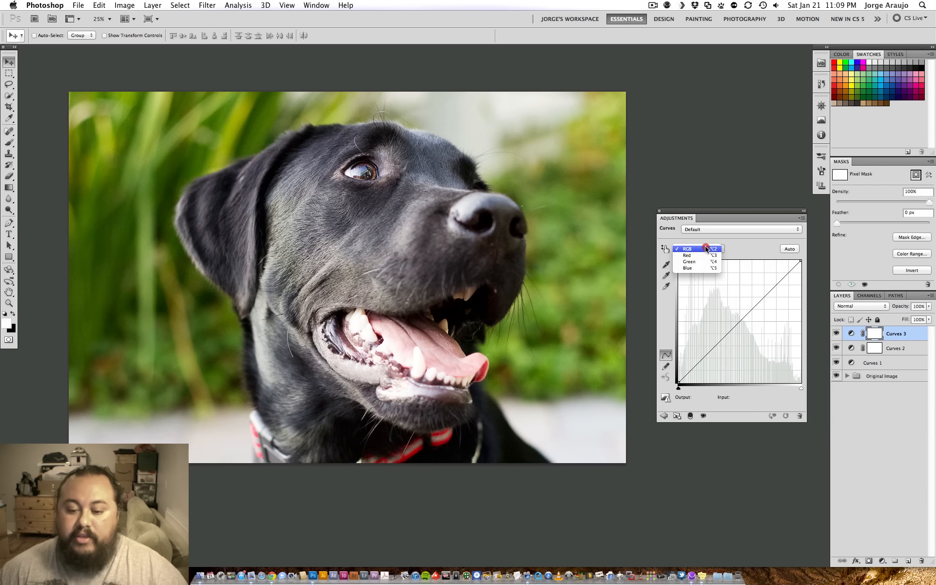
click(706, 255)
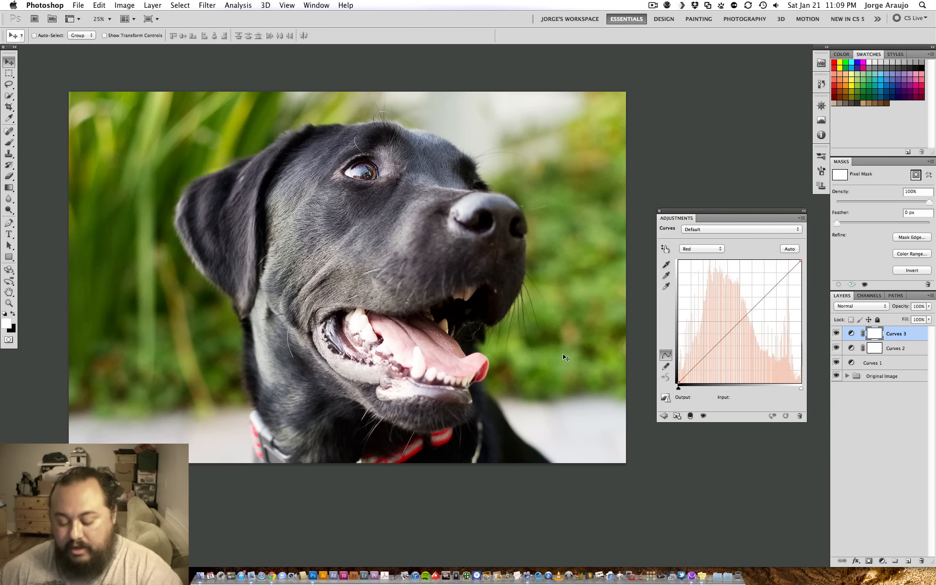
key(super+plus)
key(super+plus)
drag(493, 363, 525, 308)
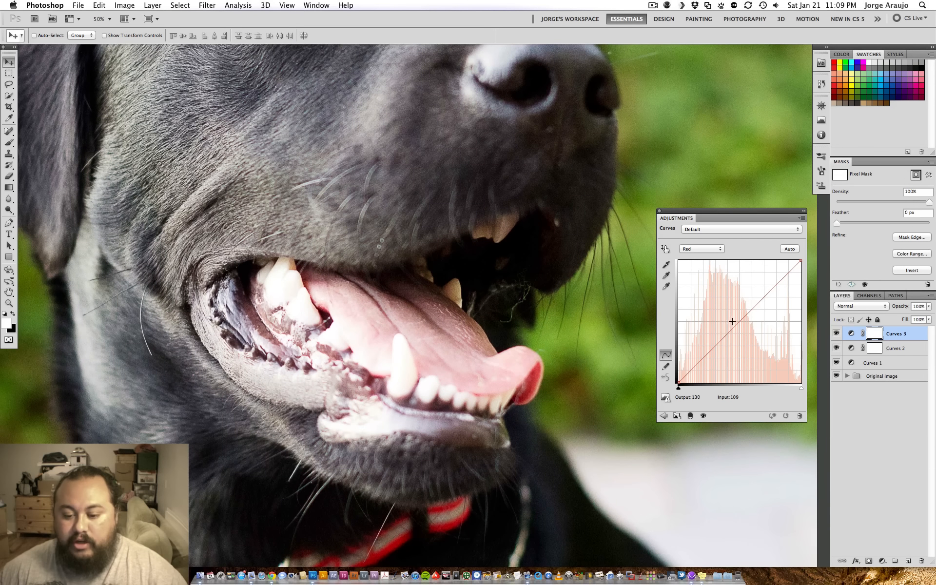
drag(732, 321, 732, 315)
- Invert the Curves 3 mask to black and paint the dog's tongue in white with a size 125 brush
key(super+i)
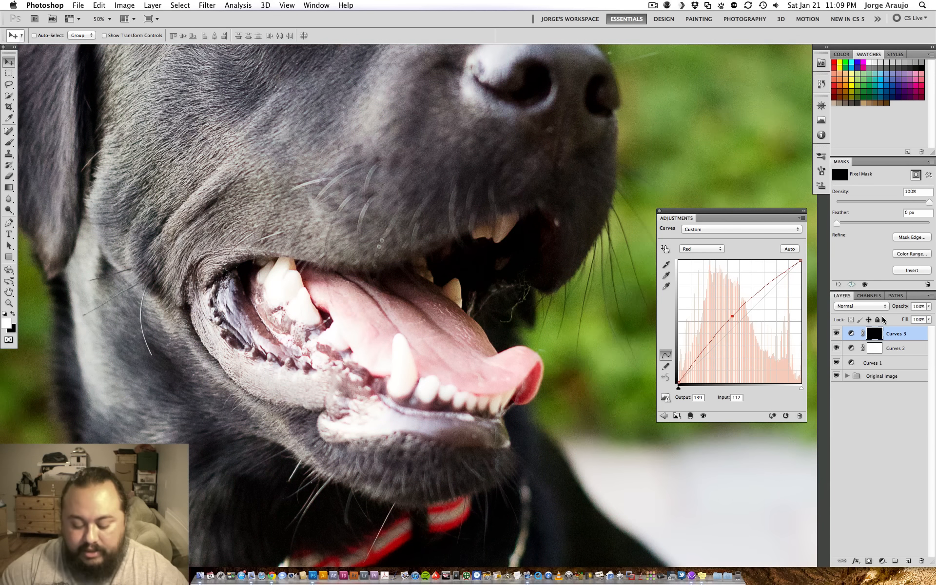
key(b)
key(bracketright)
key(bracketright)
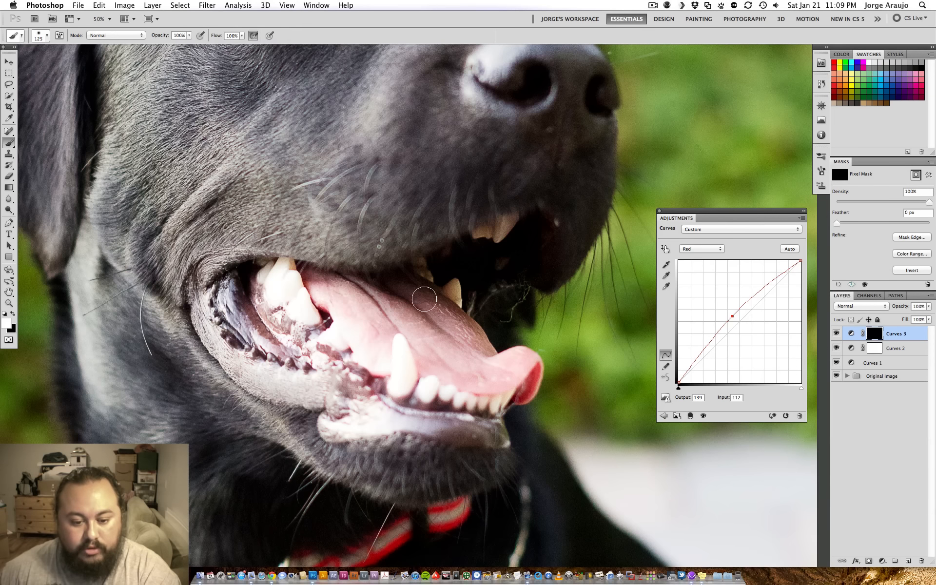
mouse_move(342, 299)
mouse_down()
mouse_move(368, 318)
mouse_move(465, 328)
mouse_move(516, 388)
mouse_move(439, 353)
mouse_move(347, 293)
mouse_move(504, 342)
mouse_up()
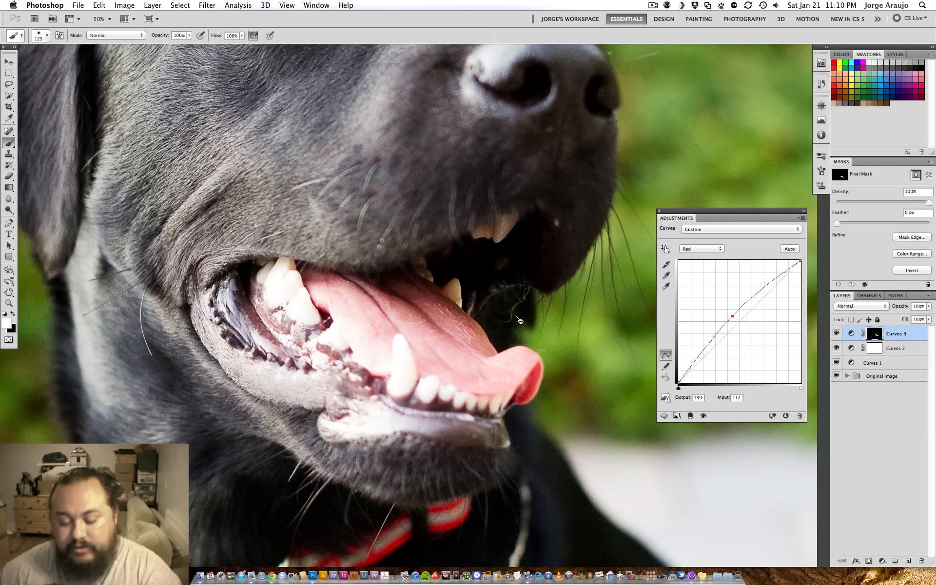
- Compare the whole photo with and without the Curves 3 tongue adjustment
key(super+minus)
scroll(660, 310, right, 5)
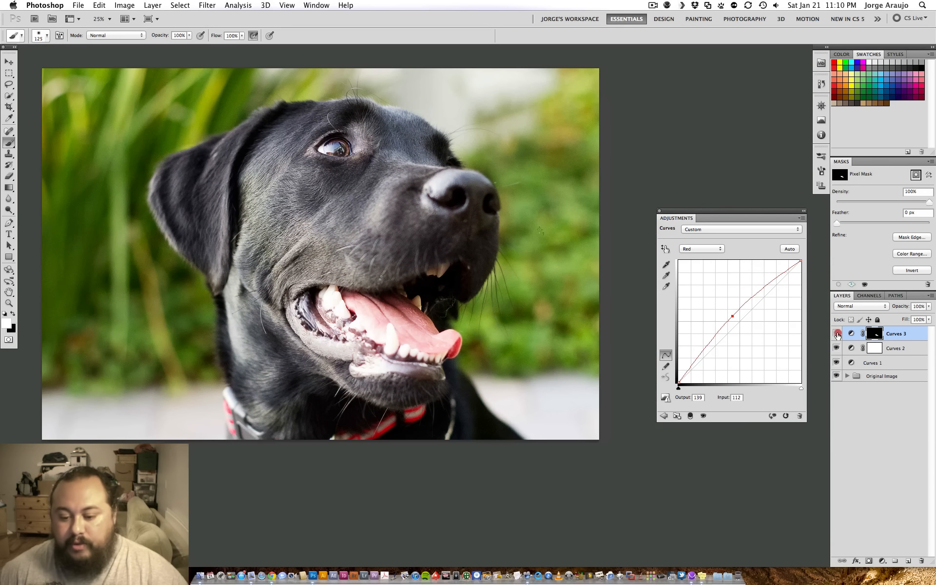
click(837, 334)
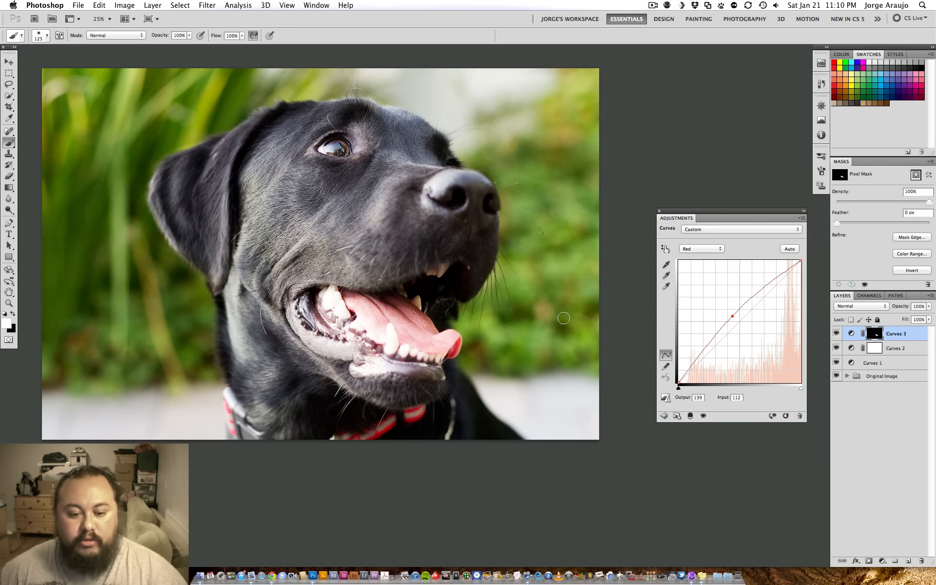
- Add a fourth Curves adjustment layer for the dog's eye and raise its Red curve to output 137 at input 120
key(super+plus)
key(super+plus)
key(super+plus)
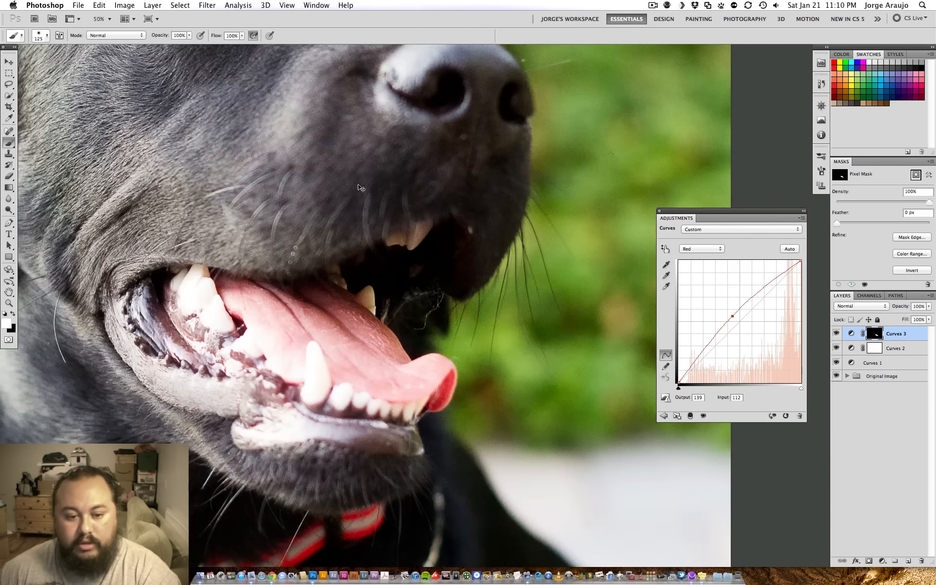
drag(373, 213, 455, 391)
drag(268, 94, 370, 269)
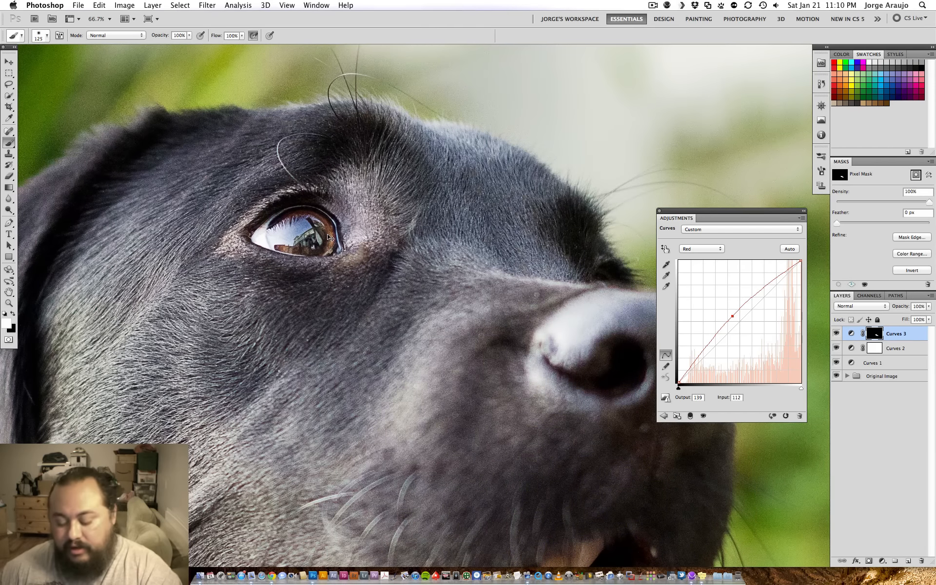
key(super+plus)
drag(309, 265, 418, 274)
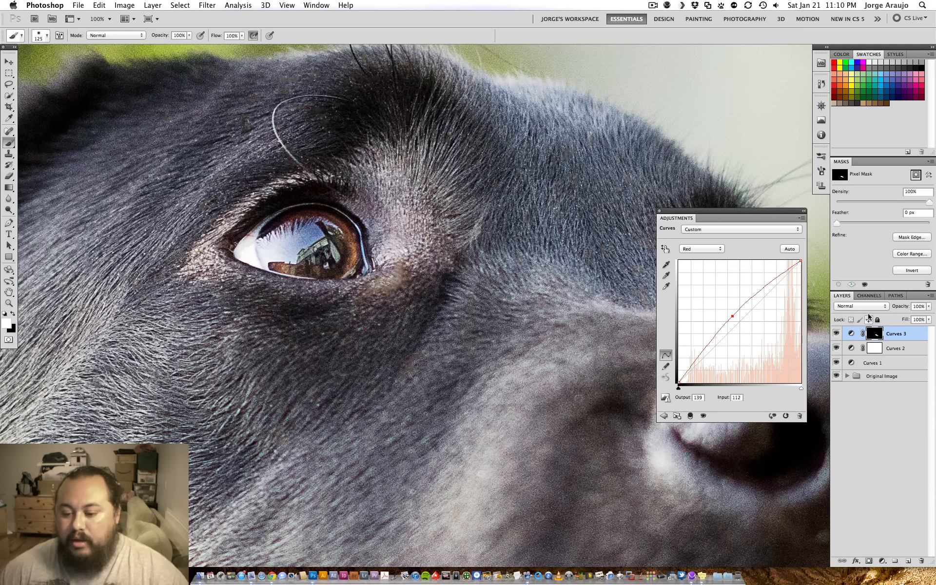
click(882, 563)
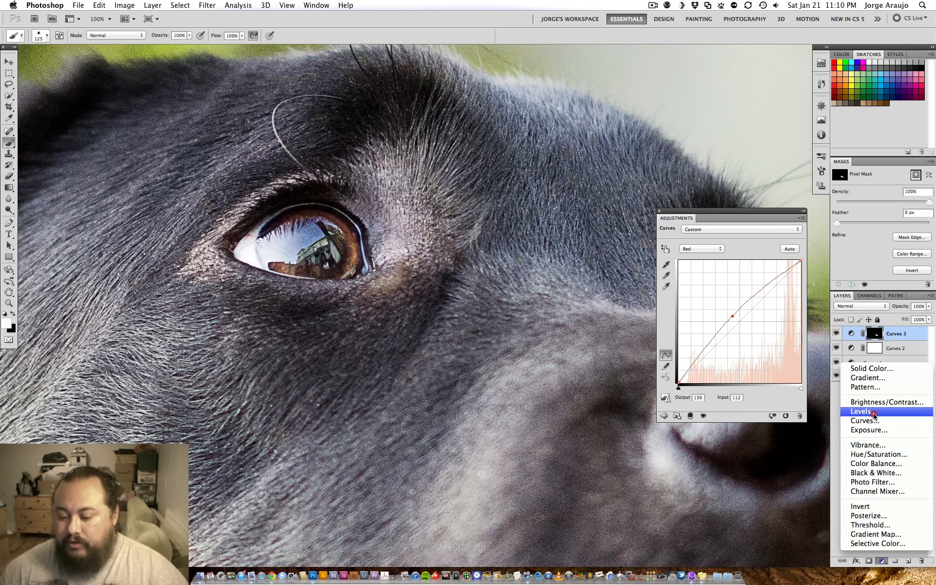
click(883, 341)
click(701, 249)
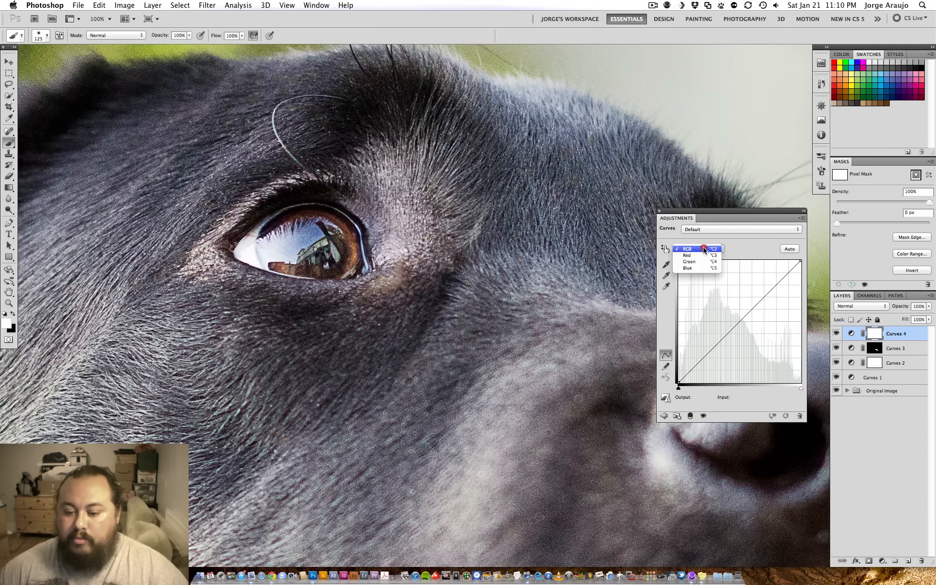
click(692, 255)
drag(739, 321, 737, 317)
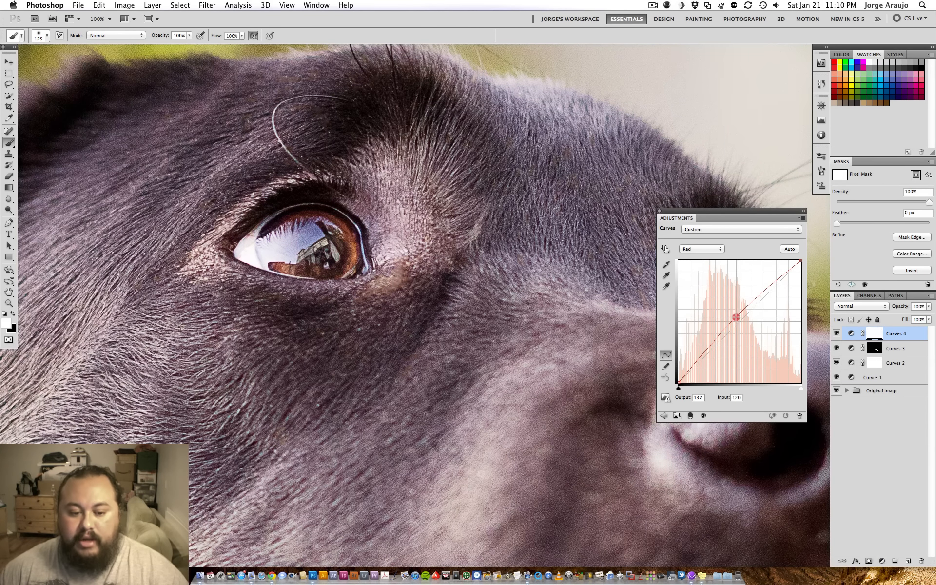
- On Curves 4, raise the Blue curve to output 133 at input 124 and lower Green to output 115 at input 126
click(709, 249)
click(708, 262)
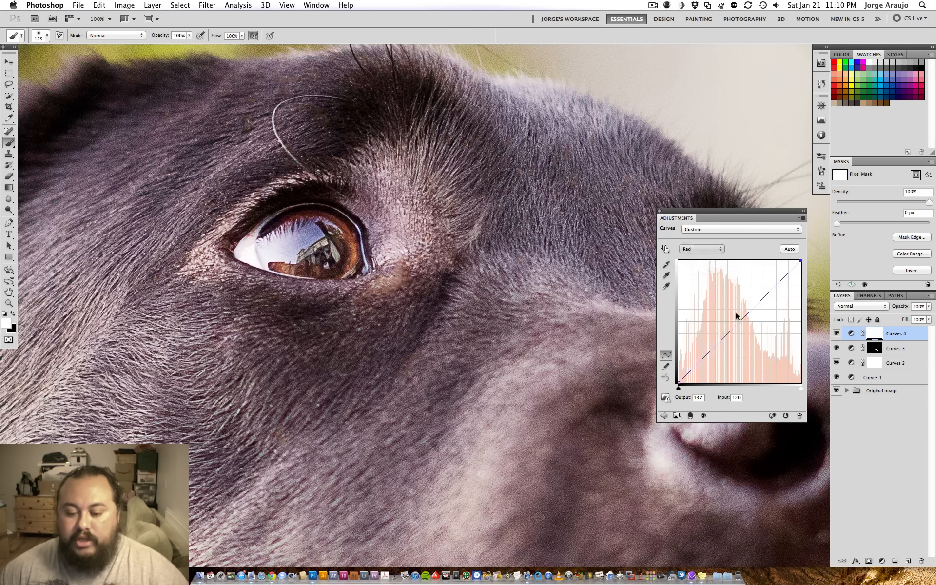
drag(736, 325, 737, 318)
click(709, 249)
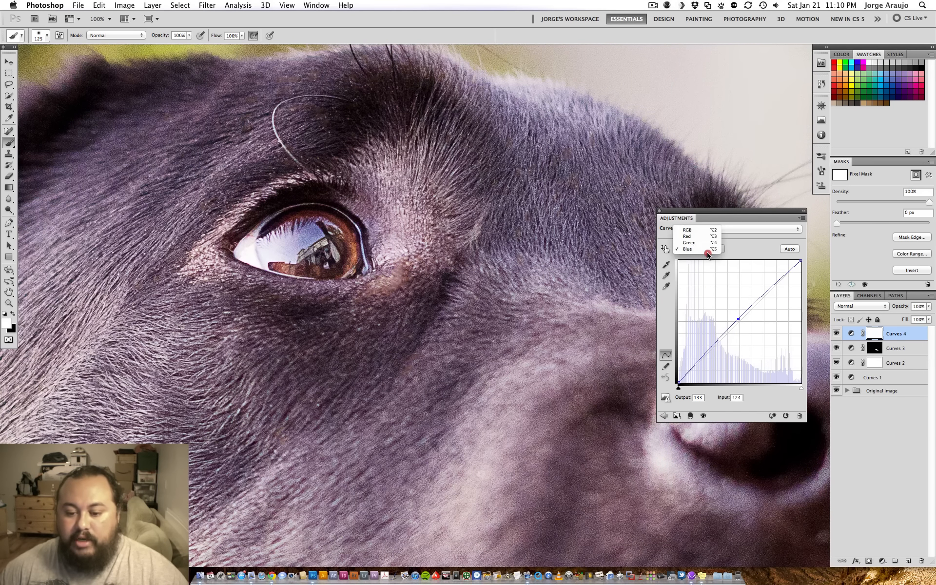
click(693, 240)
drag(738, 329, 739, 328)
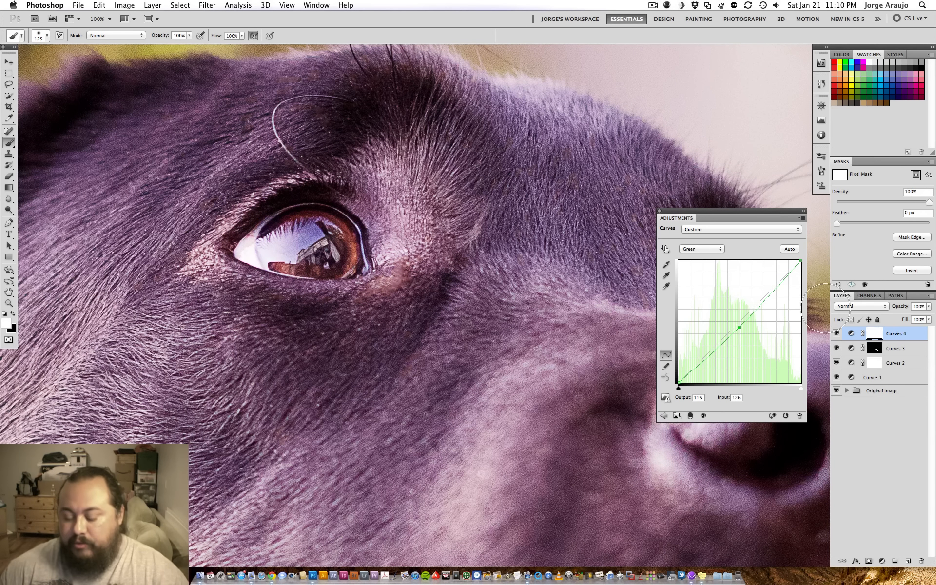
- Invert the Curves 4 mask to black and paint the dog's eye in white with a size 80 brush
key(super+i)
key(bracketleft)
key(bracketleft)
key(bracketleft)
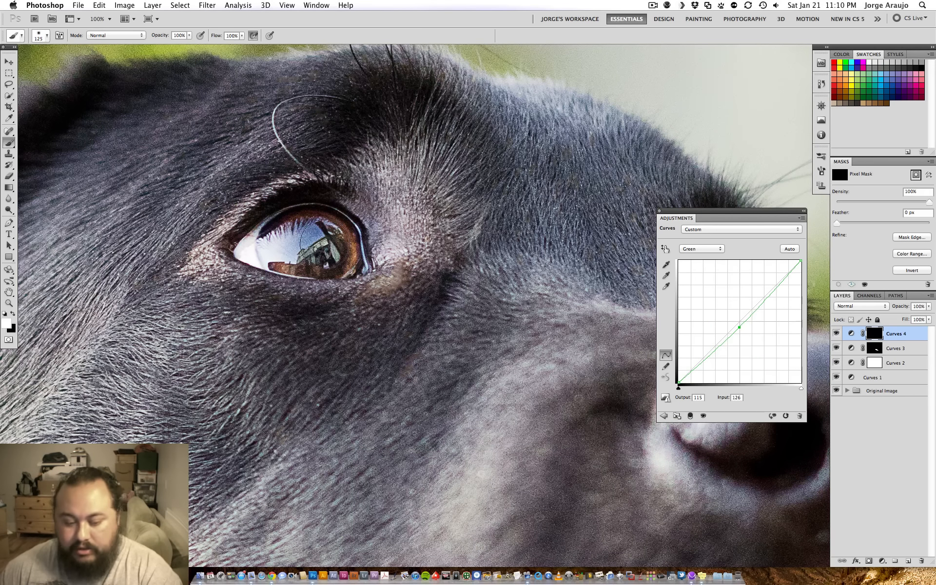
mouse_move(316, 245)
mouse_down()
mouse_move(301, 230)
mouse_move(283, 254)
mouse_move(282, 237)
mouse_move(281, 253)
mouse_move(323, 227)
mouse_move(277, 232)
mouse_up()
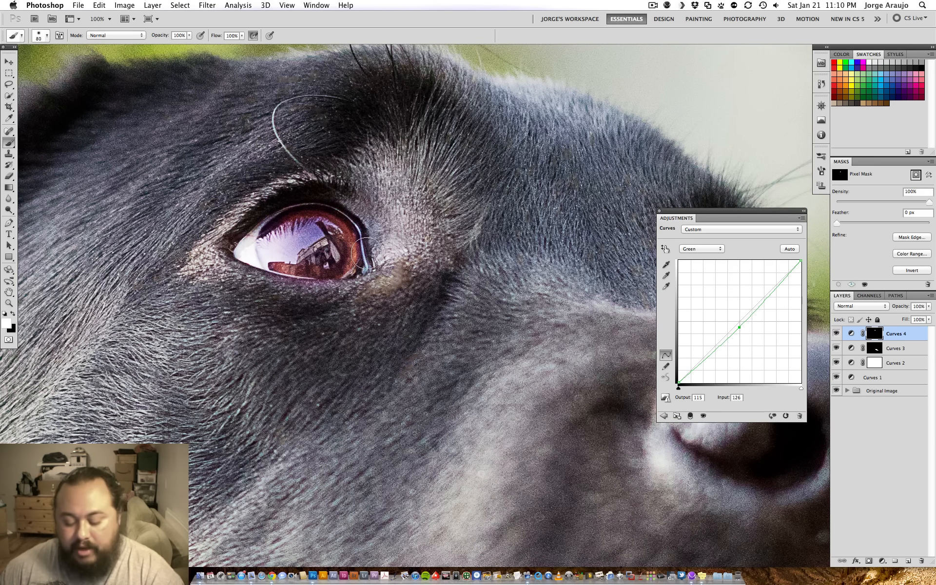
- Remove the added points from the Green, Red and Blue curves of Curves 4 to make each channel straight again
key(super+minus)
key(super+minus)
key(super+plus)
key(super+plus)
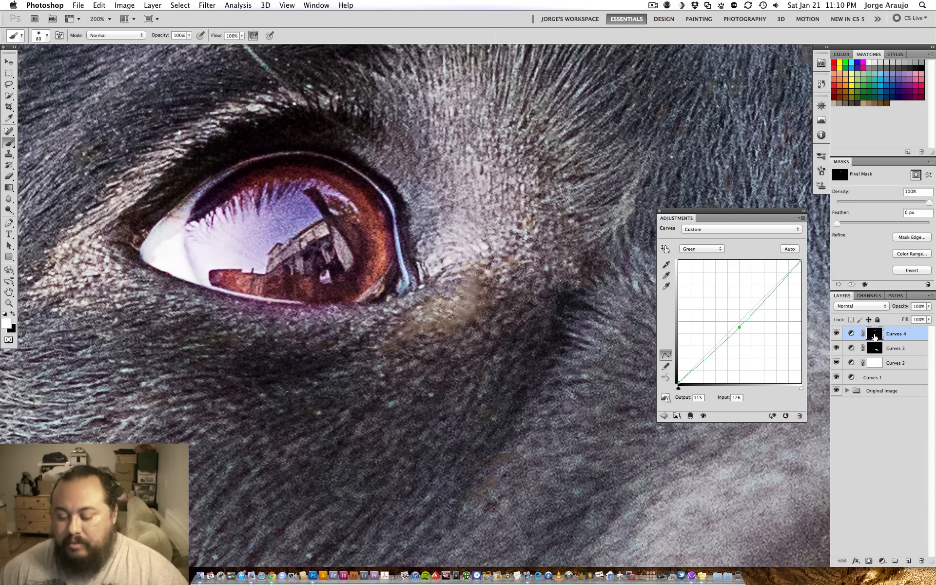
click(714, 249)
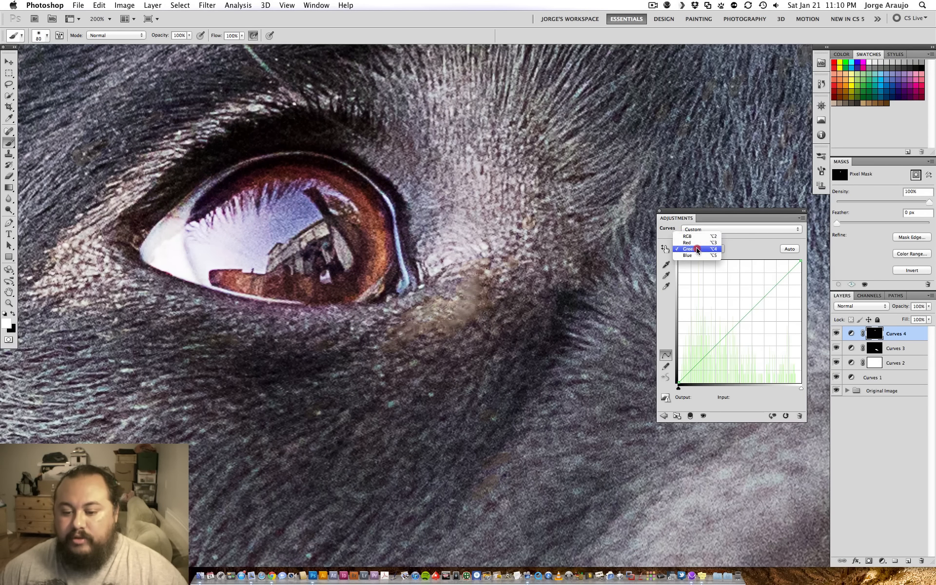
click(698, 234)
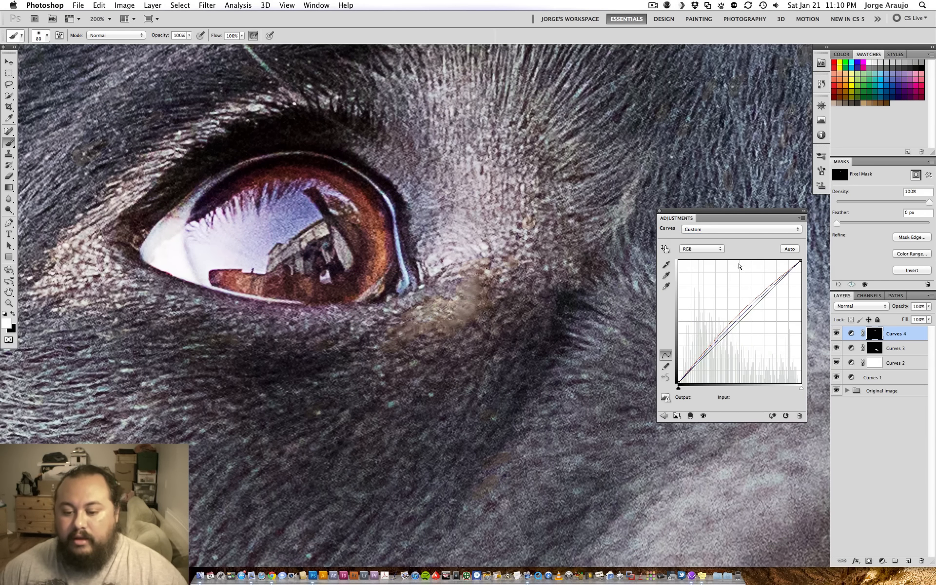
click(692, 251)
click(701, 257)
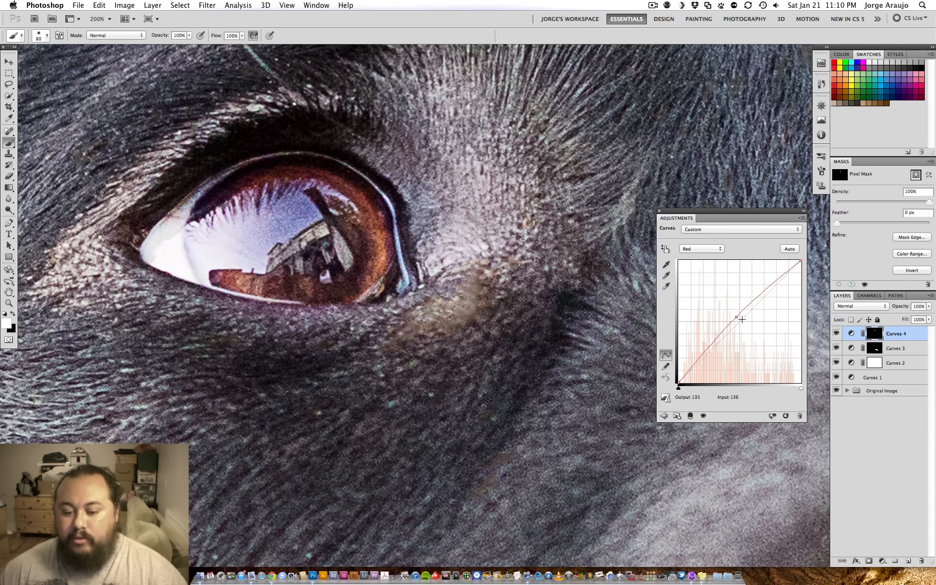
click(703, 249)
click(702, 257)
click(701, 249)
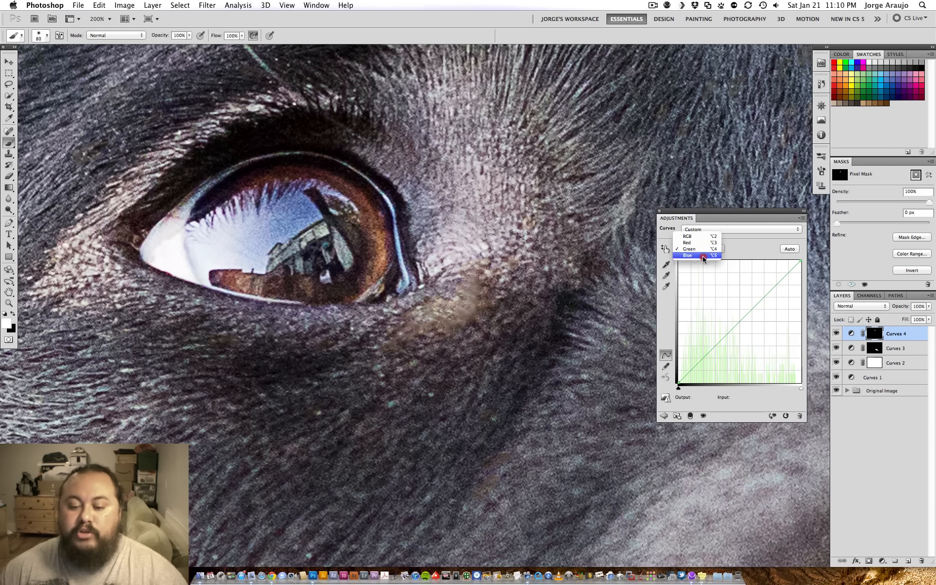
click(703, 258)
drag(737, 318, 812, 239)
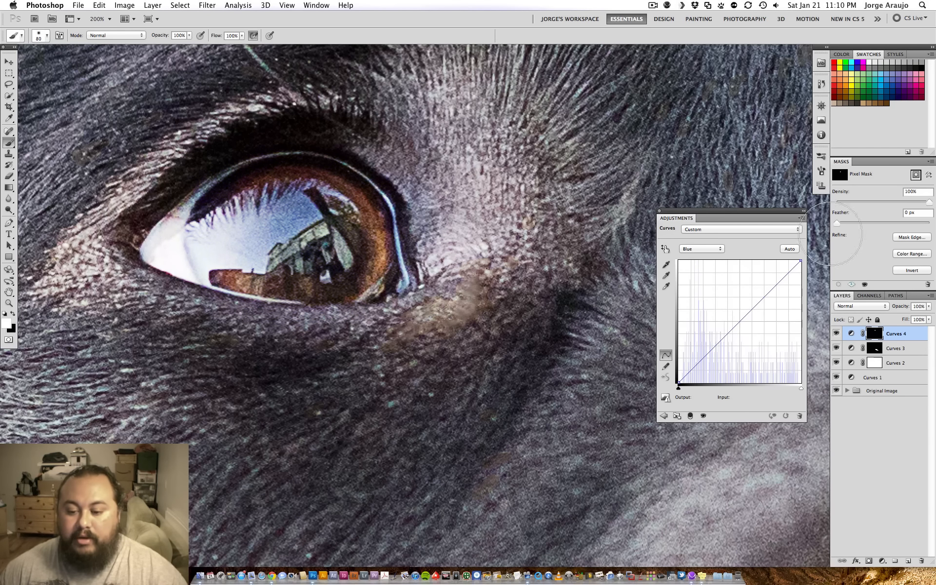
- Add a Hue/Saturation adjustment layer directly above Curves 3 and set its Saturation to -100
click(884, 347)
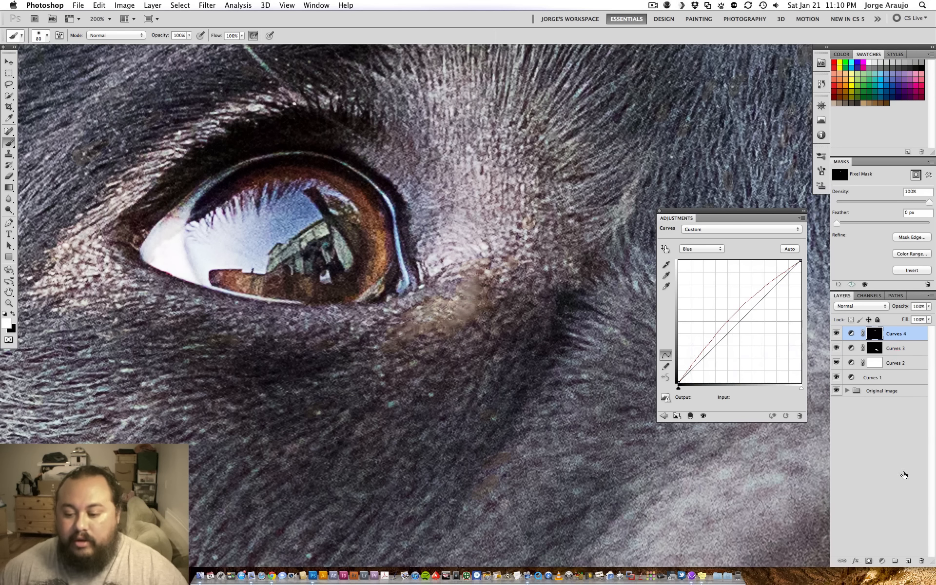
click(883, 562)
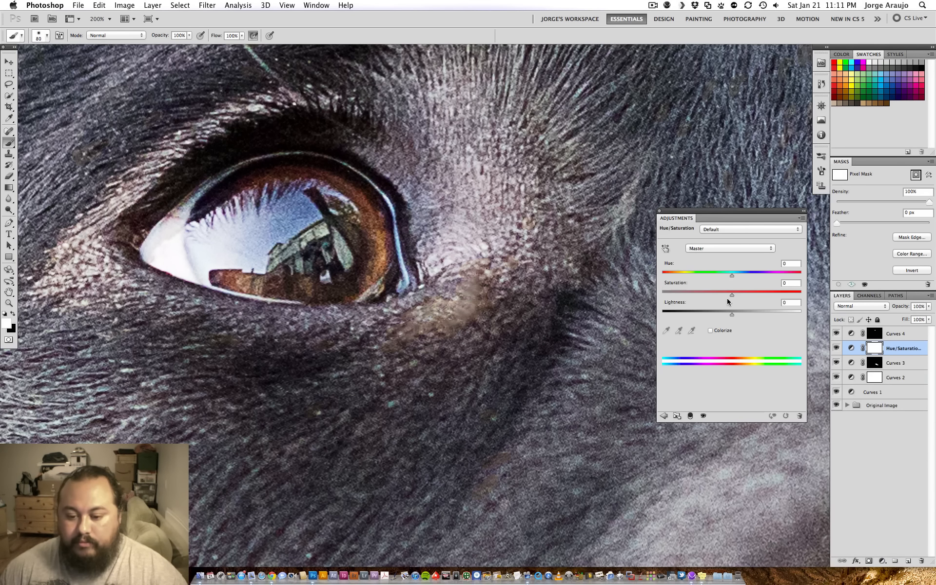
drag(732, 295, 662, 295)
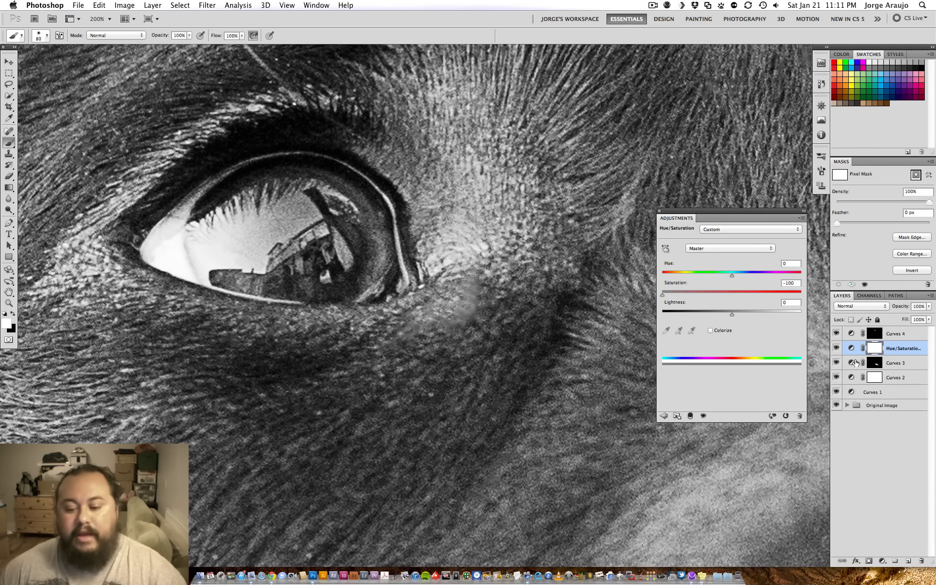
- Select Curves 4 and raise its Blue curve to output 157 at input 94 to tint the eye blue
click(896, 334)
click(701, 249)
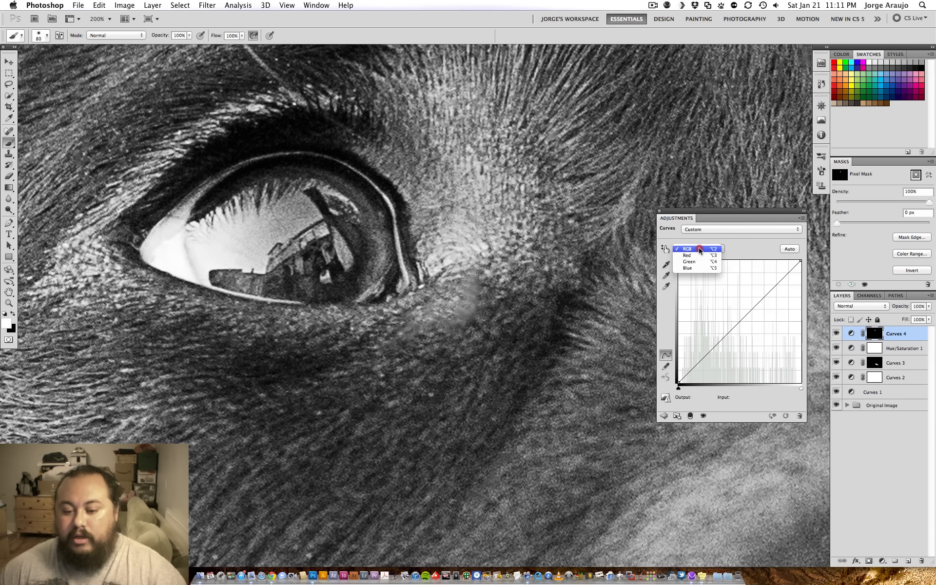
click(695, 273)
drag(741, 320, 723, 307)
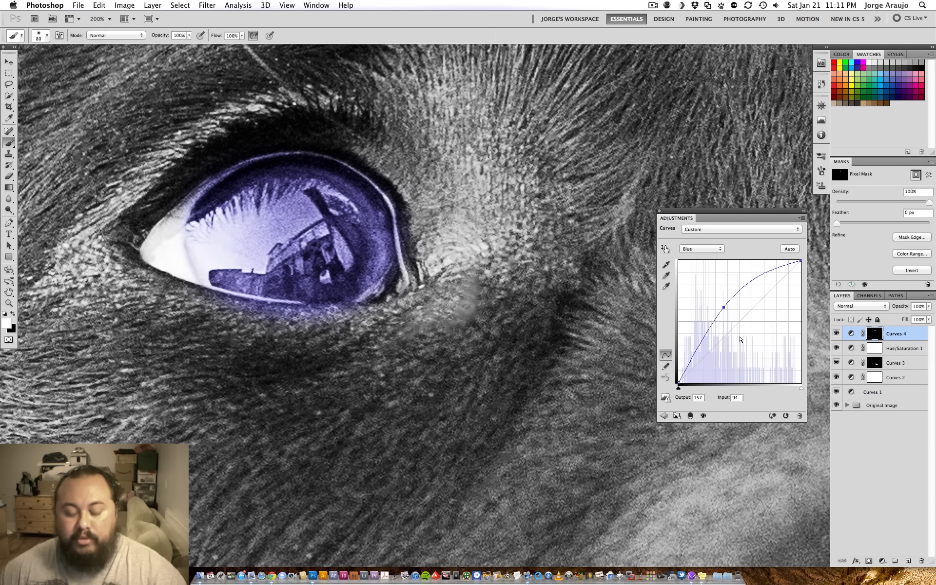
key(super+minus)
key(super+minus)
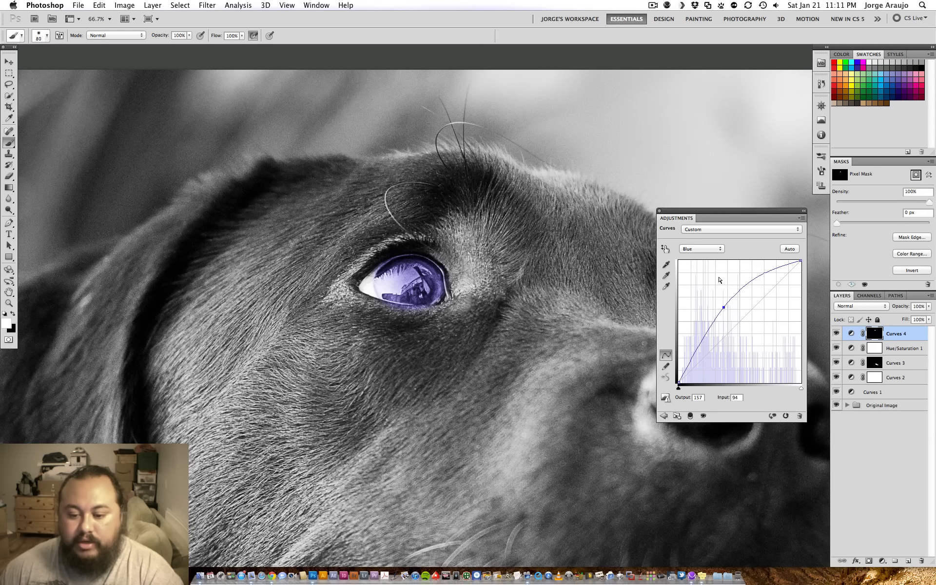
- Remove the Blue point, raise Green to output 160 at input 115, and compare with the Hue/Saturation layer hidden and shown
drag(724, 307, 699, 258)
click(696, 249)
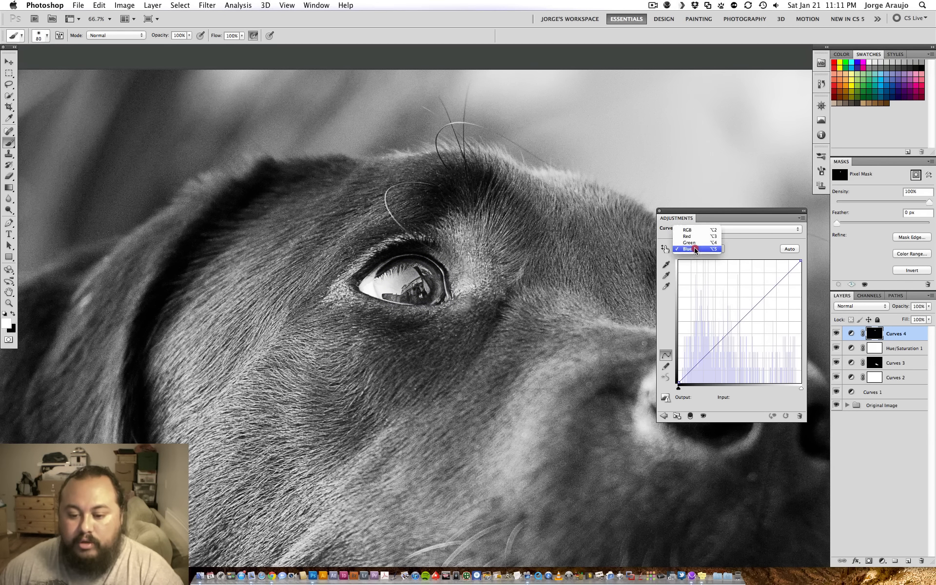
click(690, 243)
drag(741, 320, 734, 307)
key(super+minus)
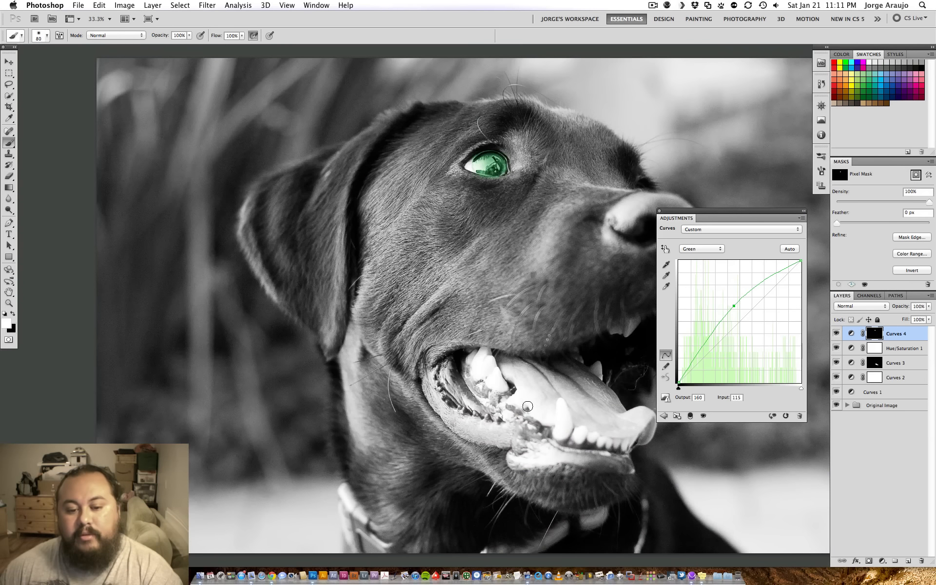
click(835, 349)
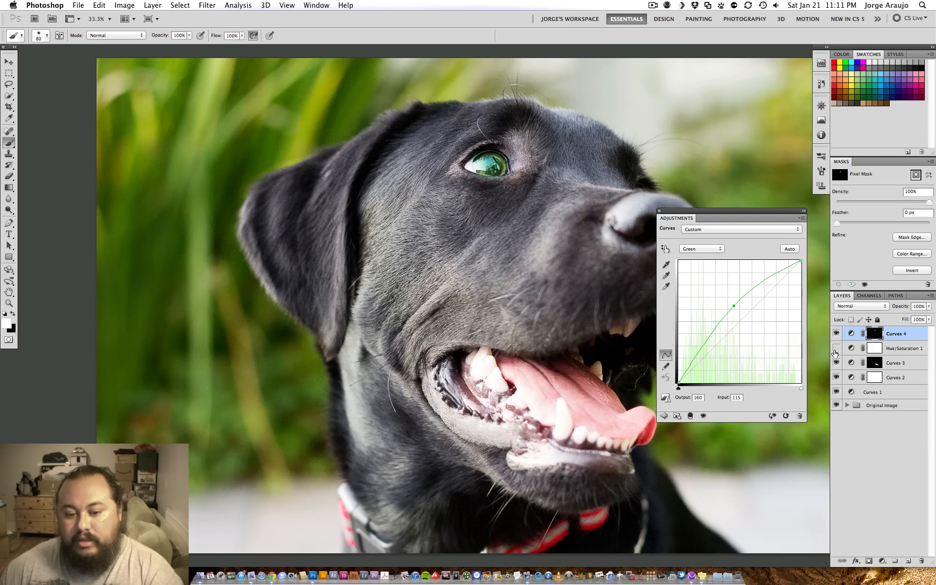
click(836, 349)
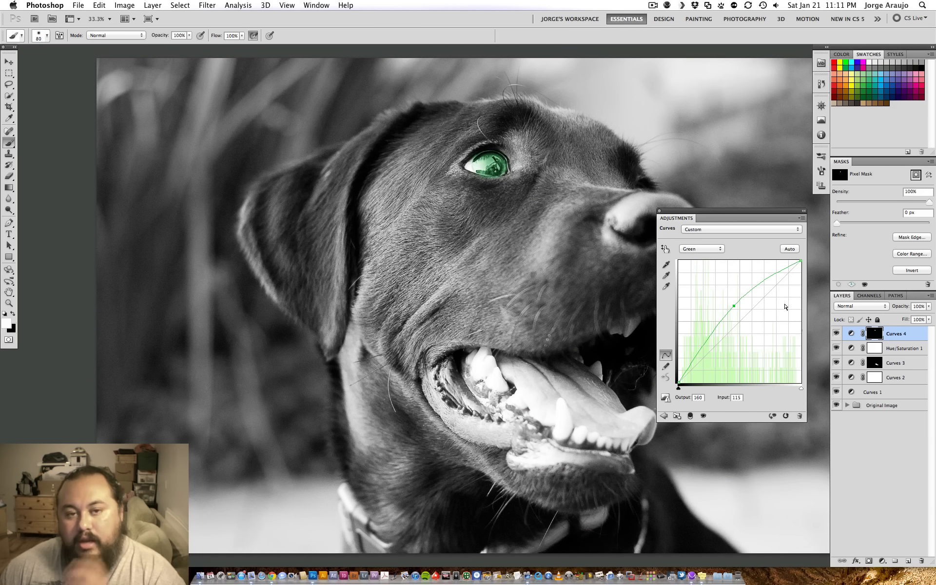
- Remove the Green curve point from Curves 4, switch back to the RGB channel, and delete the Hue/Saturation 1 layer
drag(733, 306, 804, 253)
click(698, 250)
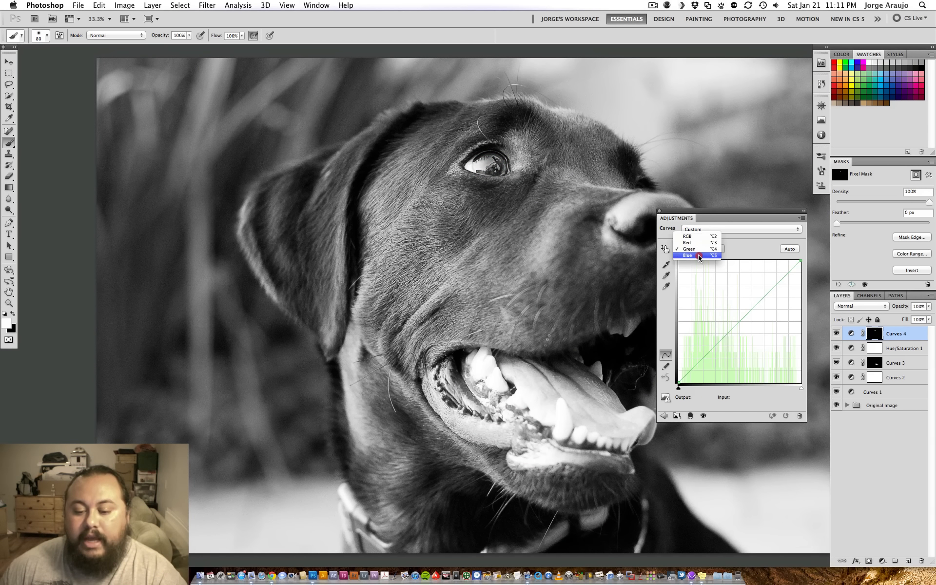
drag(701, 242, 744, 269)
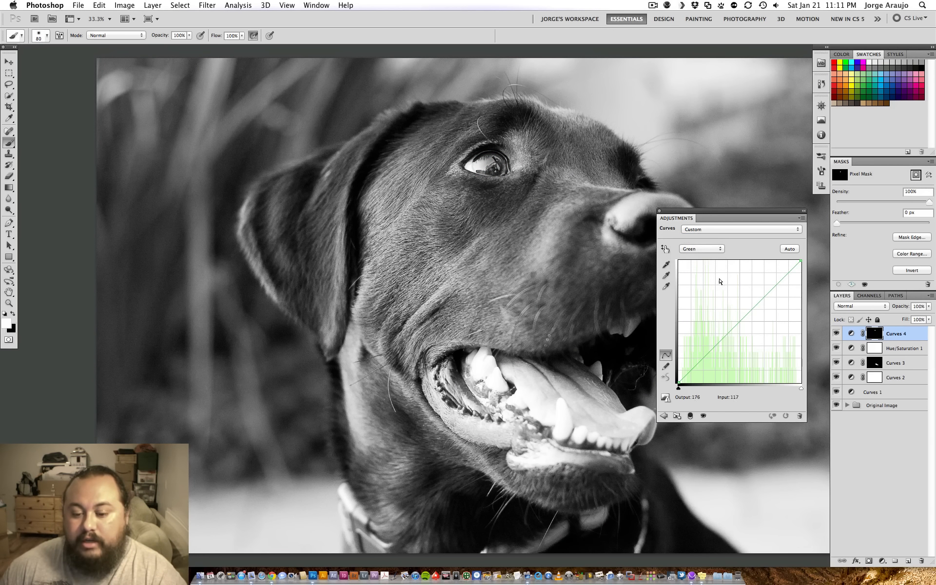
click(703, 250)
click(699, 234)
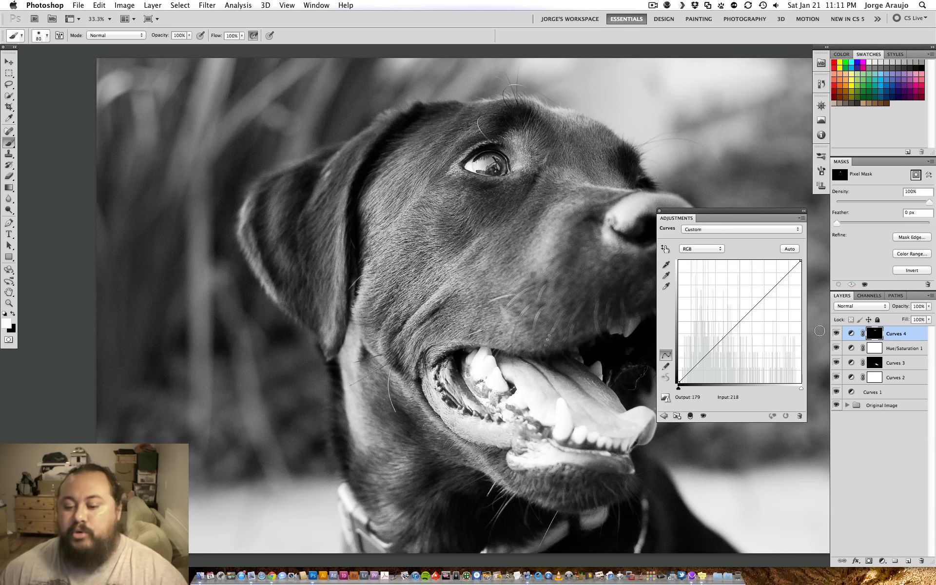
drag(899, 348, 921, 561)
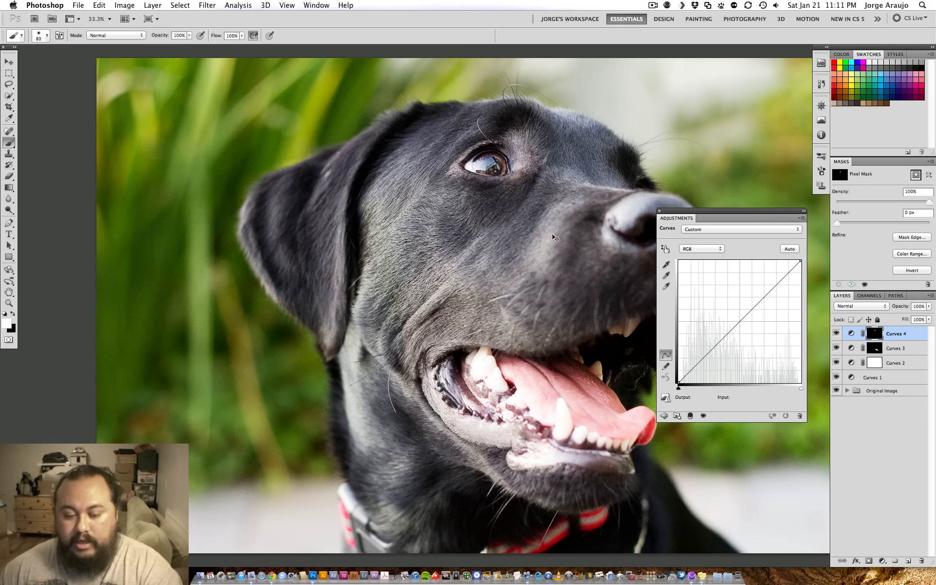
key(super+minus)
mouse_move(532, 237)
mouse_down()
mouse_move(413, 206)
mouse_move(393, 213)
mouse_up()
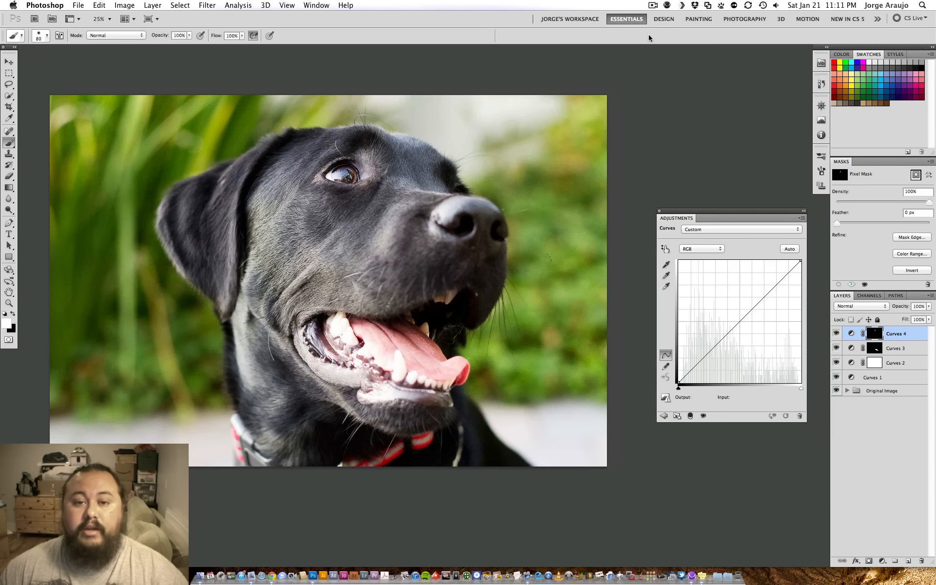
click(653, 5)
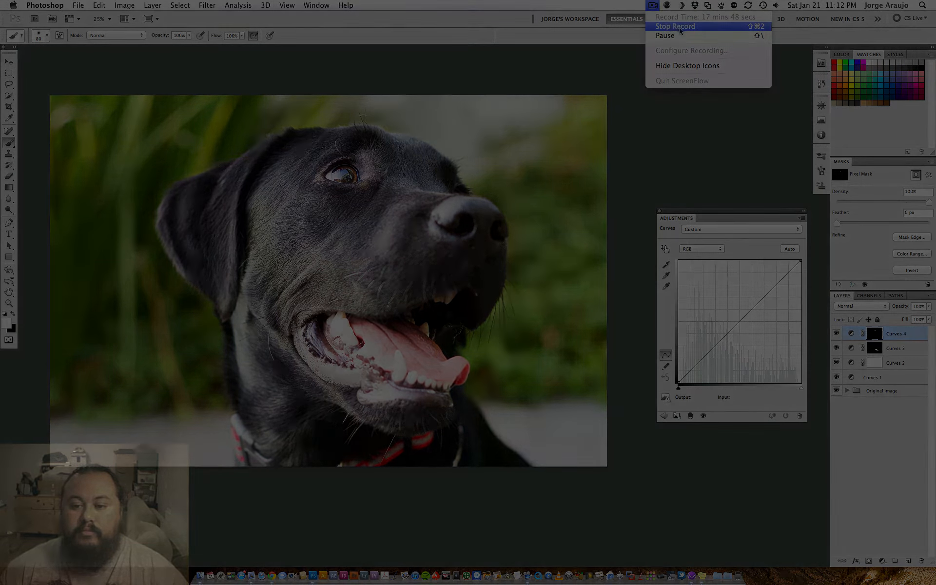